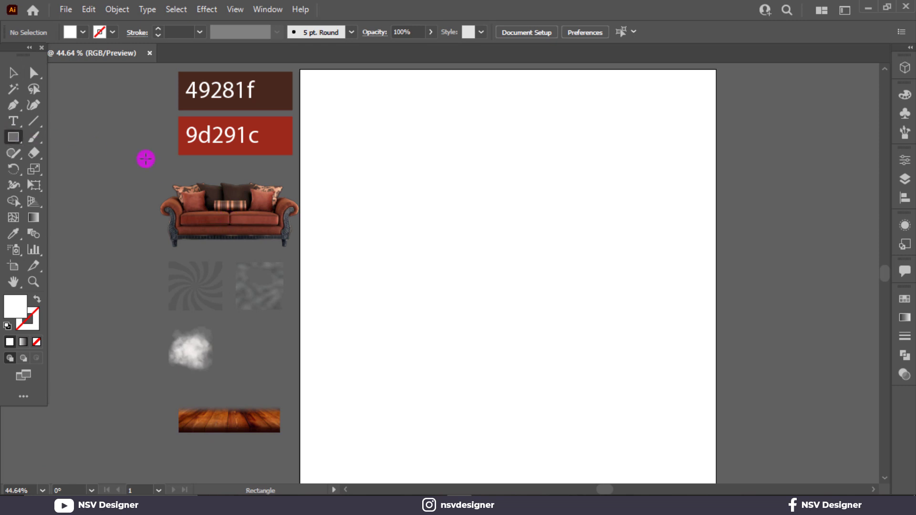
Create a 1000×1000 px square centred horizontally and vertically on the artboard
left_click(477, 219)
type("1")
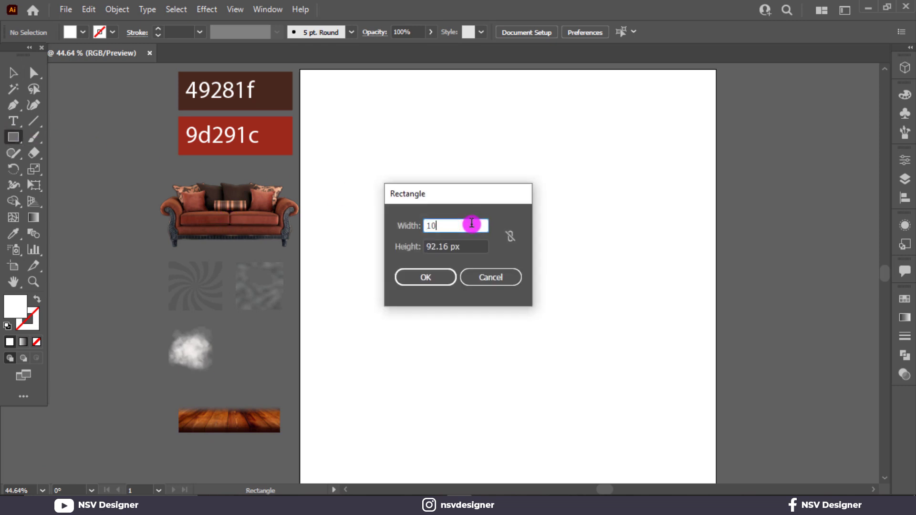
type("00")
key("Tab")
type("10")
key("Return")
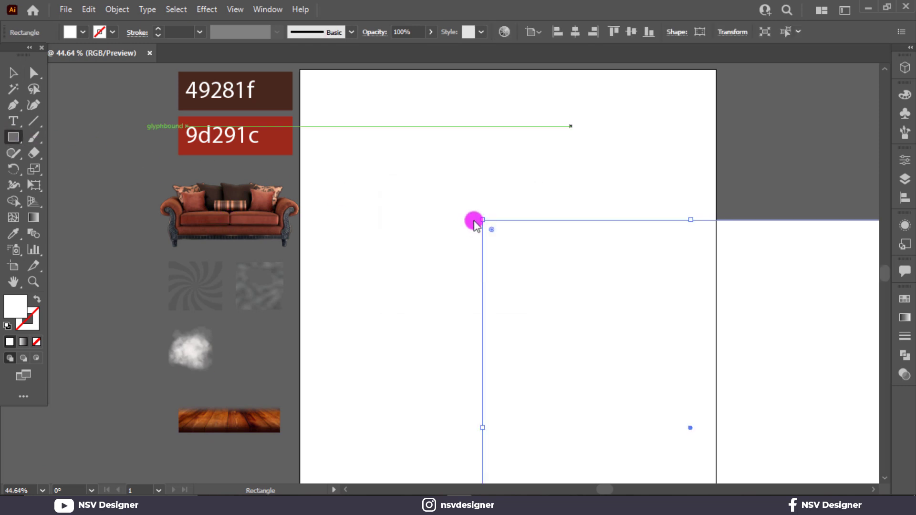
left_click(576, 31)
left_click(632, 31)
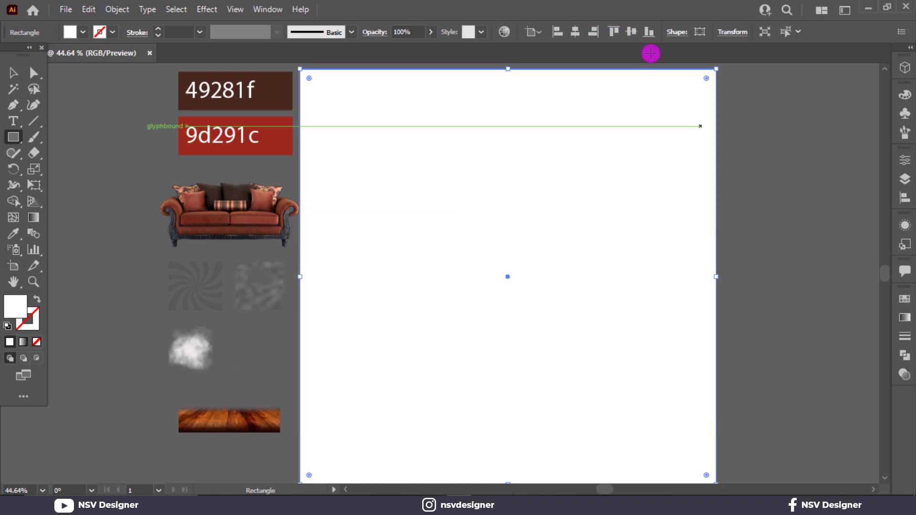
Fill the square with a radial gradient from red 9d291c in the centre to dark 49281f edges
left_click(899, 316)
left_click(820, 315)
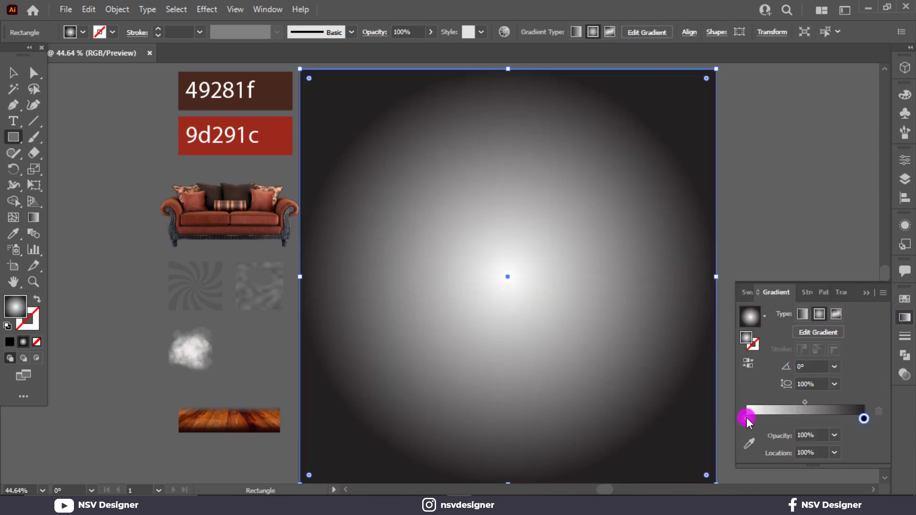
left_click(748, 443)
left_click(288, 129)
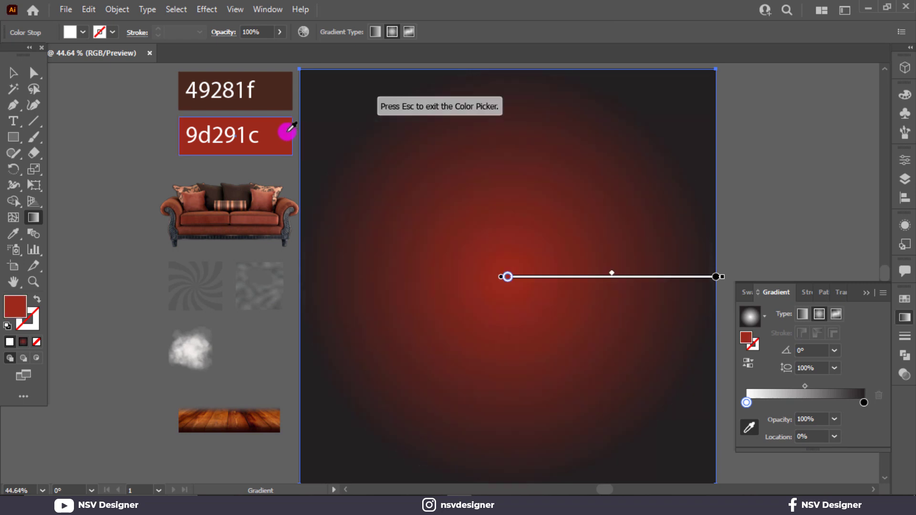
left_click(864, 402)
left_click(276, 86)
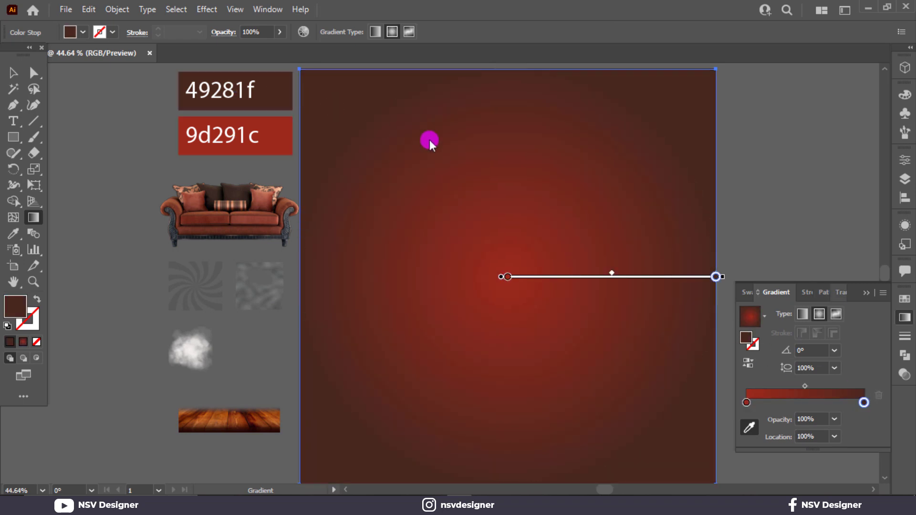
left_click(866, 293)
key("ctrl+shift+a")
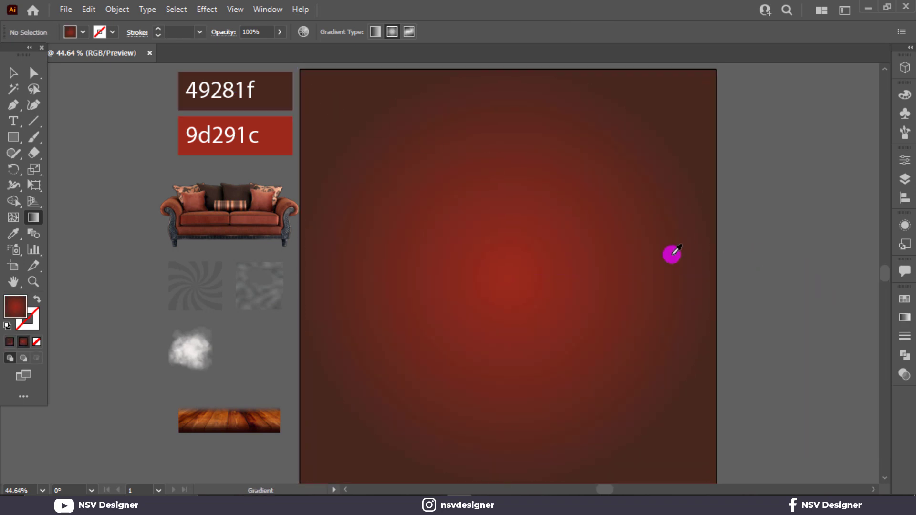
left_click(12, 73)
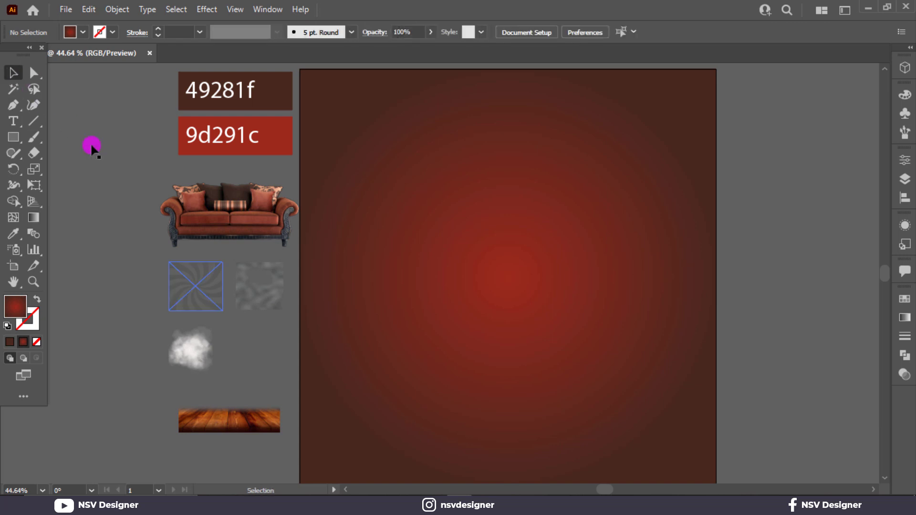
Bring the noise image to the front and move it to the artboard's top-left corner
right_click(263, 300)
left_click(442, 407)
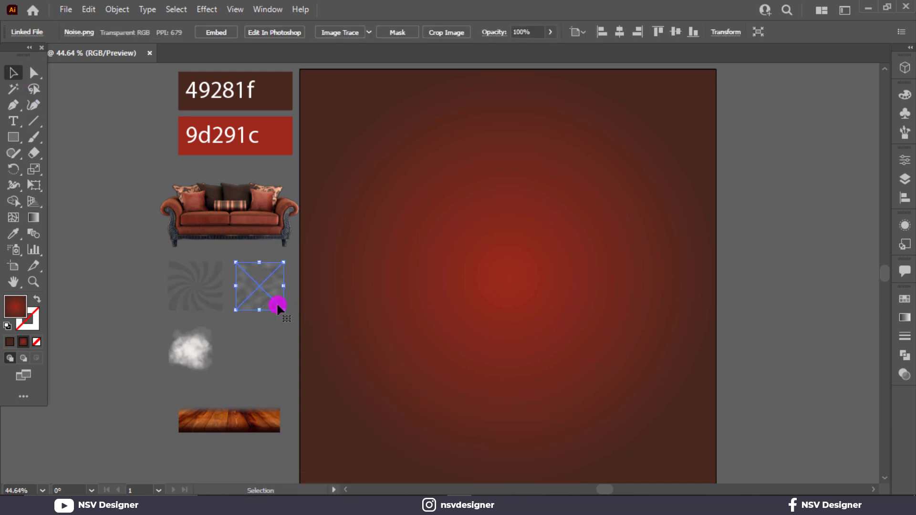
left_click_drag(277, 305, 343, 108)
left_click(546, 255)
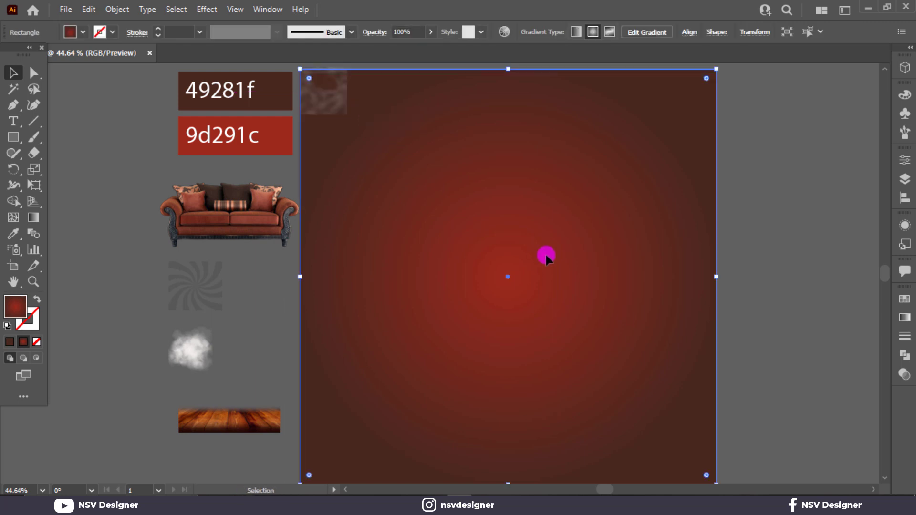
key("ctrl+shift+a")
left_click(666, 251)
left_click(821, 218)
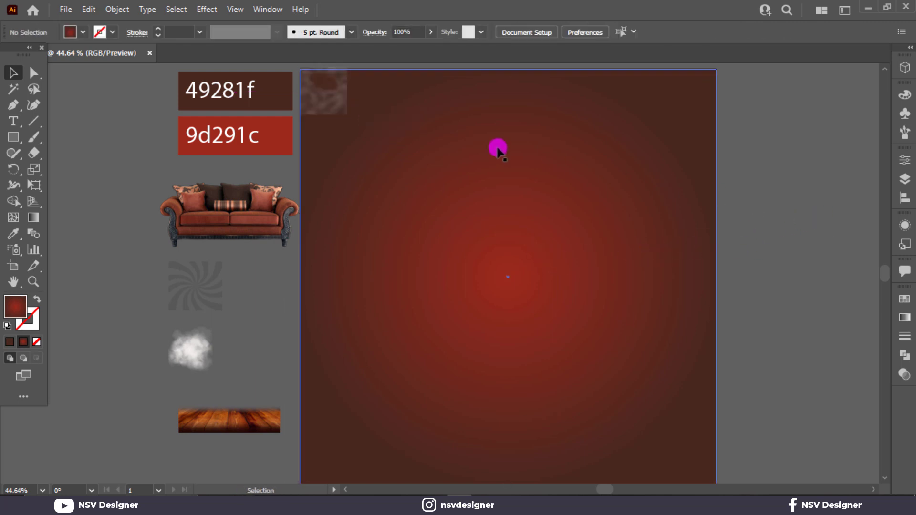
left_click_drag(296, 67, 348, 112)
left_click(432, 176)
key("ctrl+shift+a")
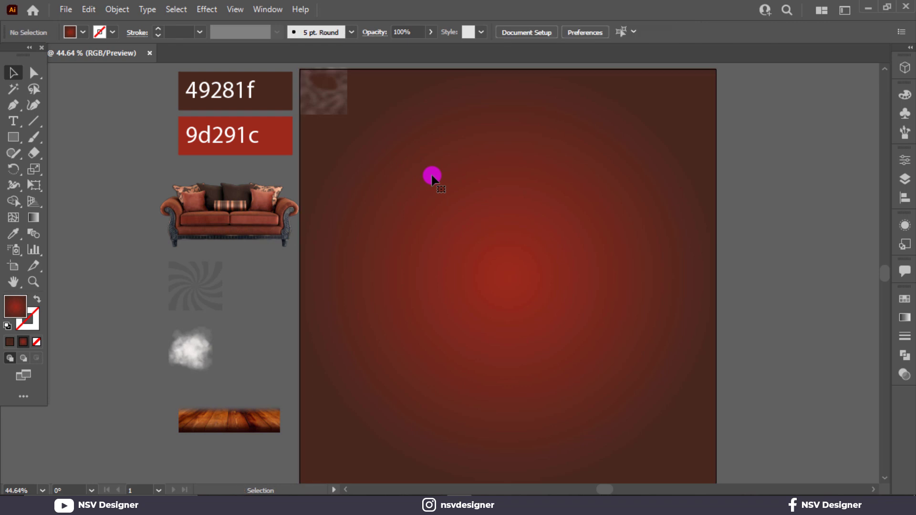
Stretch the noise image to cover the whole artboard down to the bottom edge
mouse_move(331, 109)
left_mouse_down()
mouse_move(707, 488)
mouse_move(715, 467)
left_mouse_up()
scroll(702, 453, "up", 3)
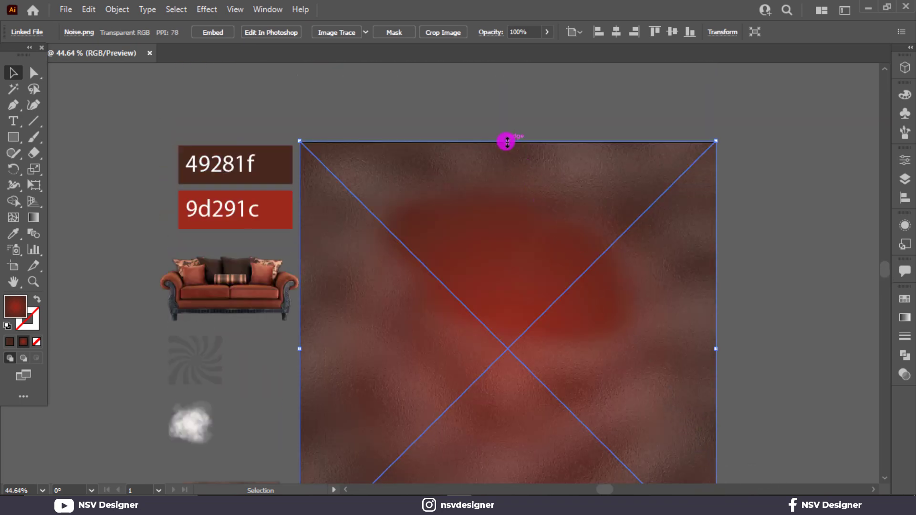
left_click_drag(507, 141, 508, 141)
scroll(507, 205, "down", 3)
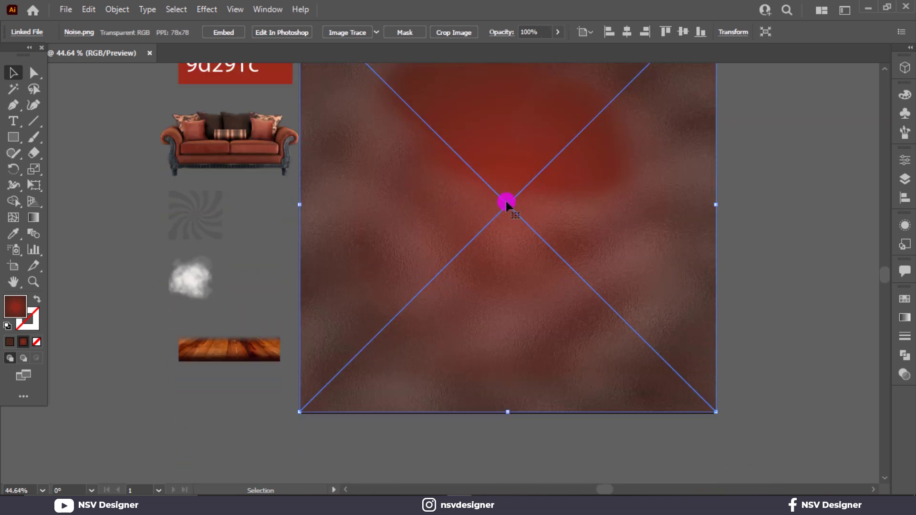
left_click_drag(508, 411, 508, 414)
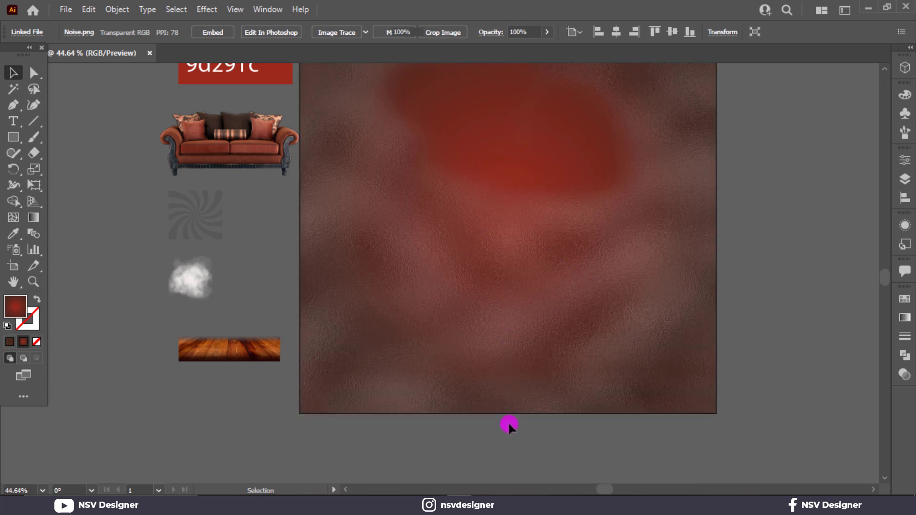
Set the noise image's blend mode to Overlay
left_click(904, 374)
left_click(784, 315)
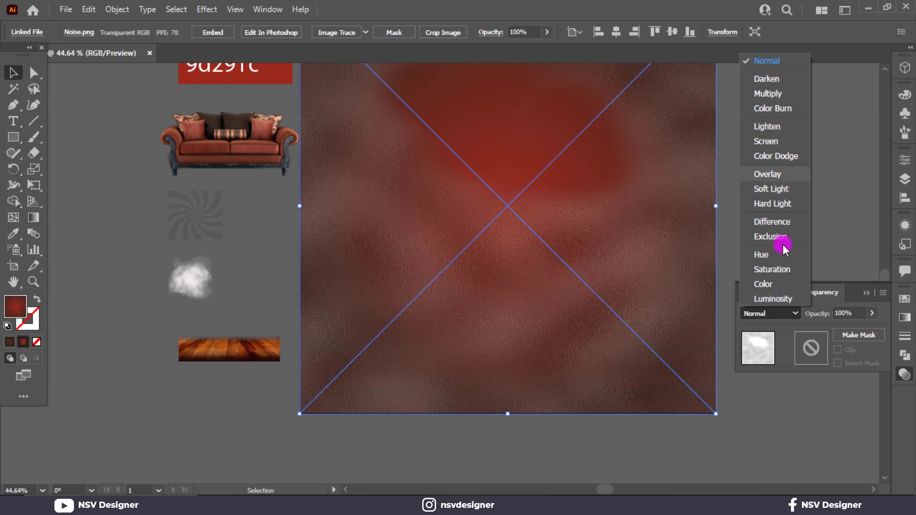
left_click(784, 174)
scroll(491, 255, "up", 3)
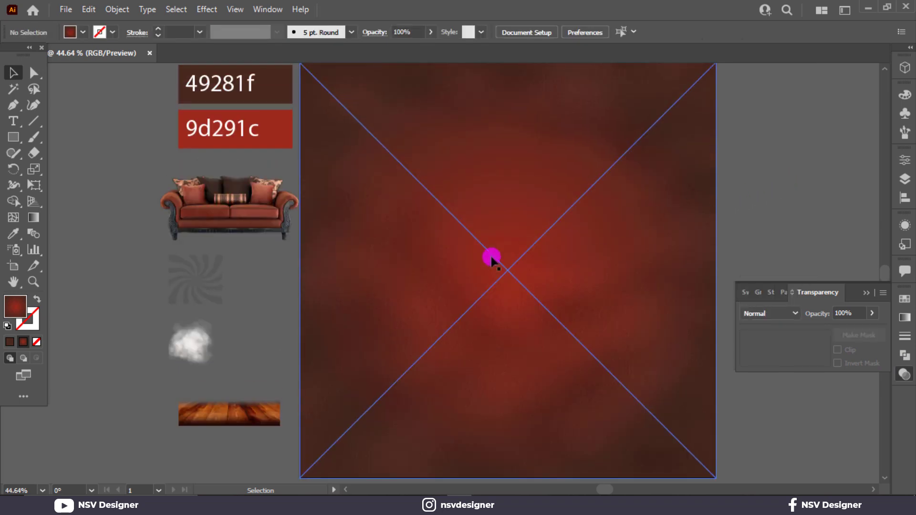
Bring the smoke cloud image to the front and scale it over the whole artboard
left_click(200, 334)
right_click(201, 334)
mouse_move(238, 249)
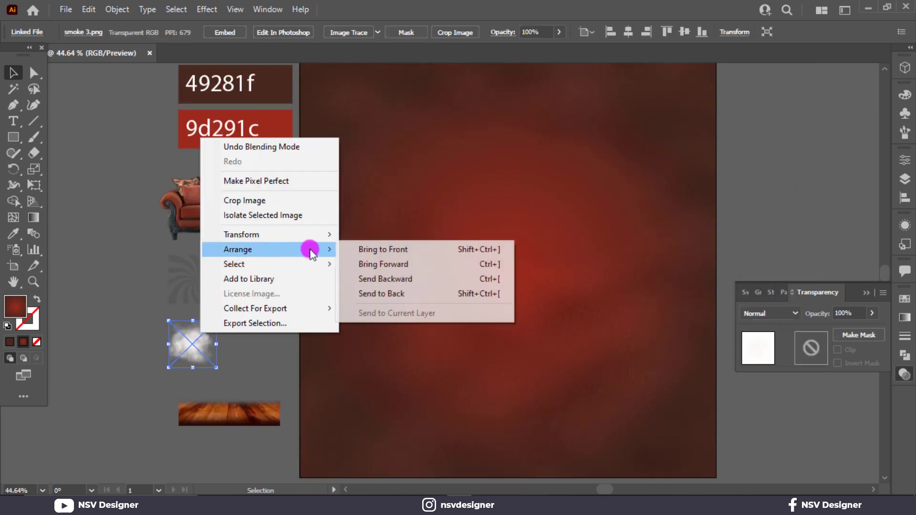
left_click(377, 249)
left_click_drag(195, 339, 475, 224)
scroll(473, 234, "up", 4)
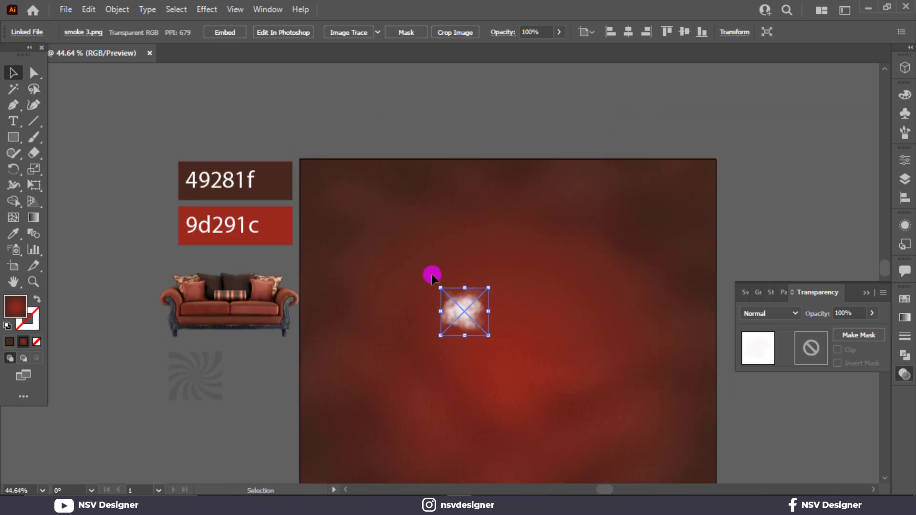
left_click_drag(470, 308, 321, 178)
scroll(321, 178, "down", 3)
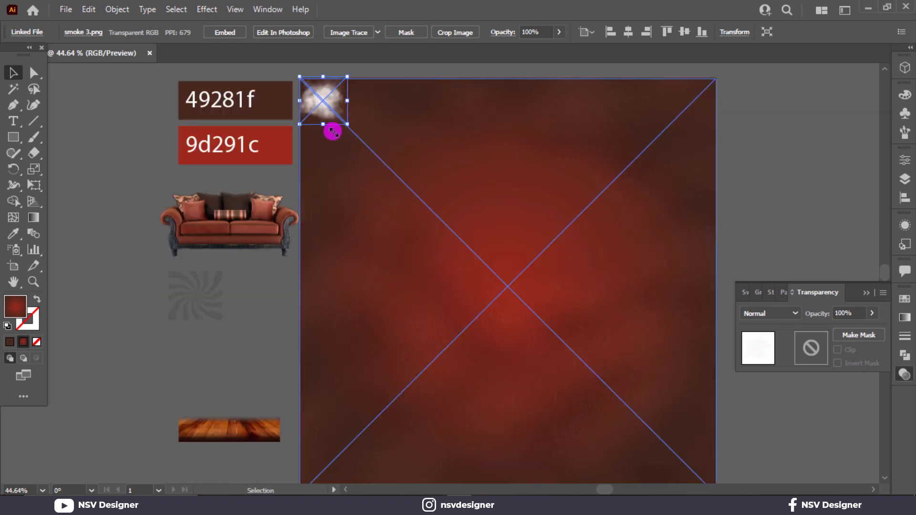
scroll(334, 129, "down", 2)
left_click_drag(348, 75, 718, 447)
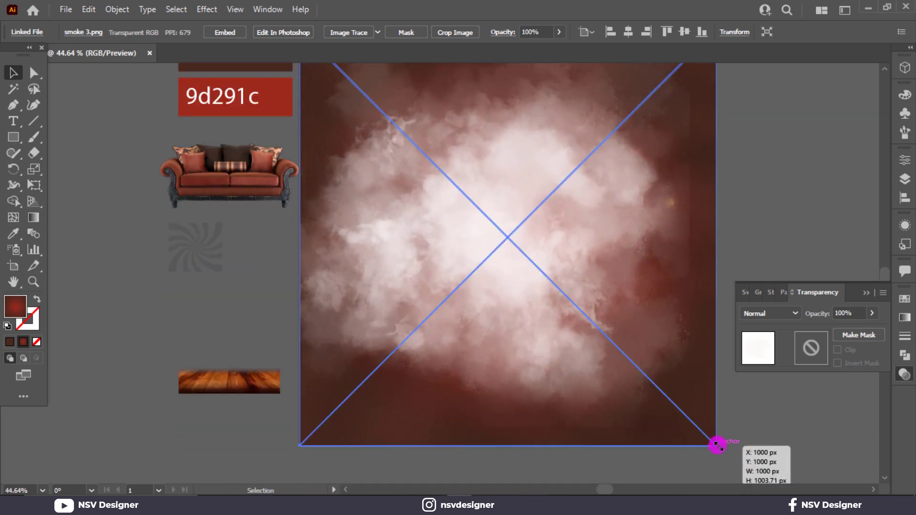
Set the smoke cloud's blend mode to Overlay
left_click(778, 312)
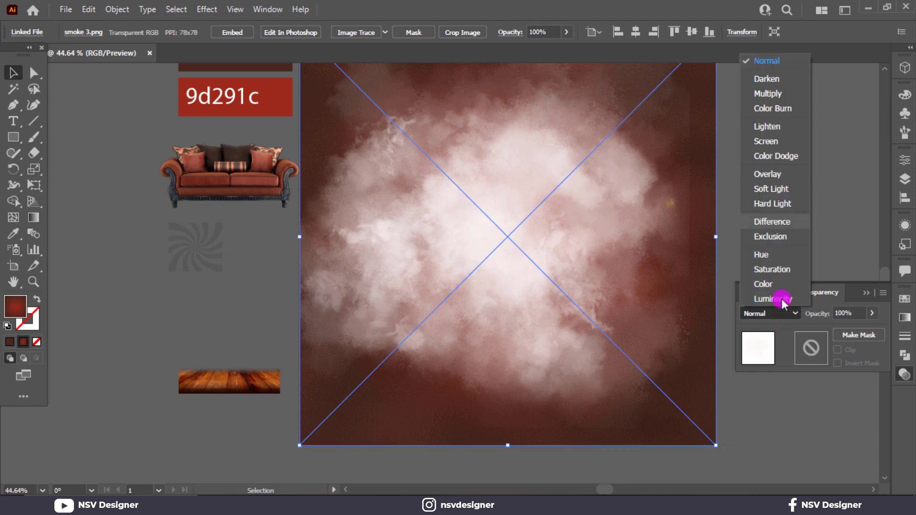
left_click(785, 175)
scroll(595, 213, "up", 2)
Bring the twist image to the front
left_click(203, 292)
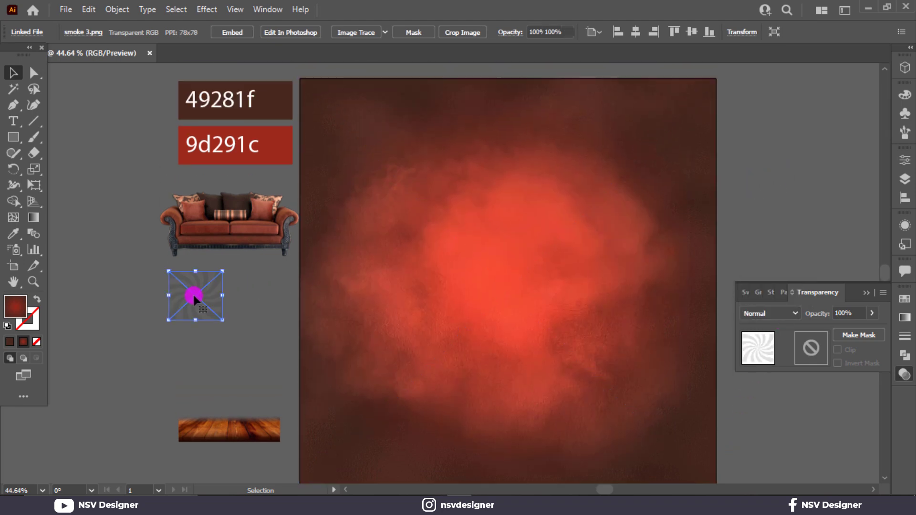
right_click(203, 295)
left_click(377, 409)
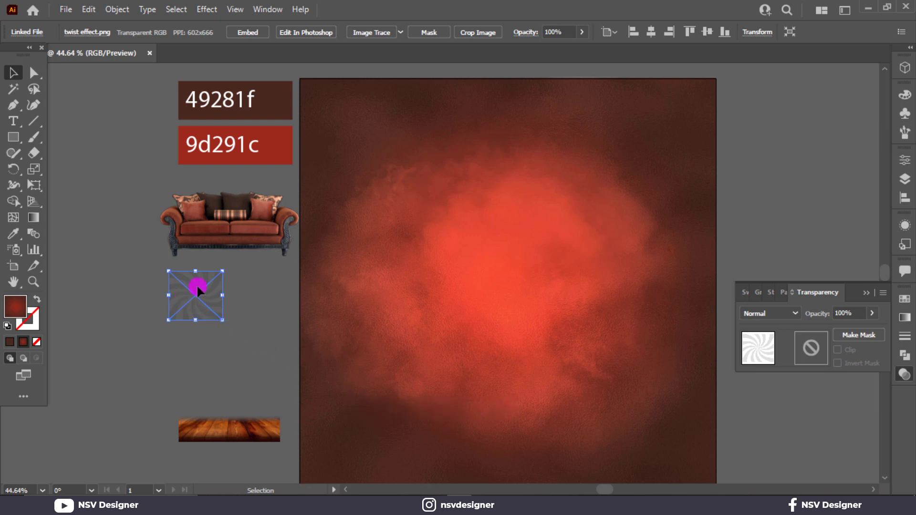
Stretch the twist sunburst image across the artboard and blend it in Overlay mode
mouse_move(196, 294)
left_mouse_down()
mouse_move(327, 98)
mouse_move(337, 122)
mouse_move(352, 122)
mouse_move(700, 488)
mouse_move(715, 449)
left_mouse_up()
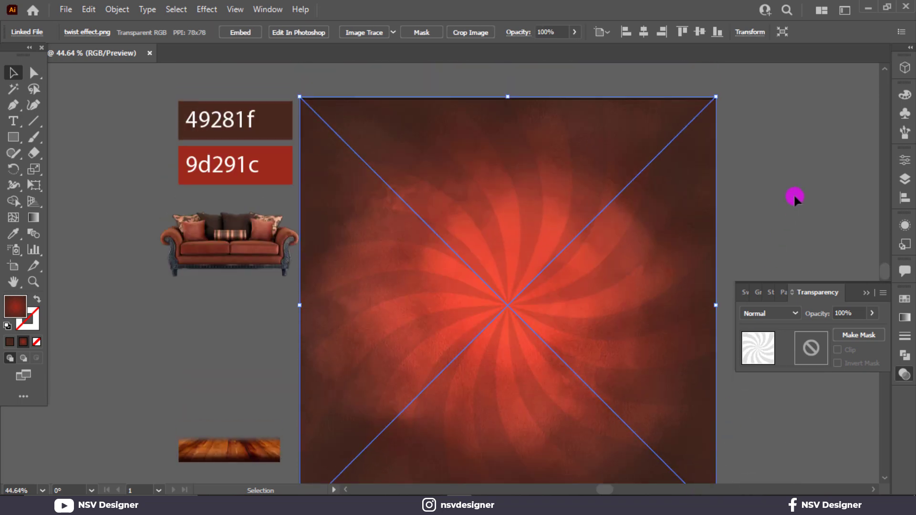
left_click(795, 196)
left_click(628, 259)
left_click(775, 313)
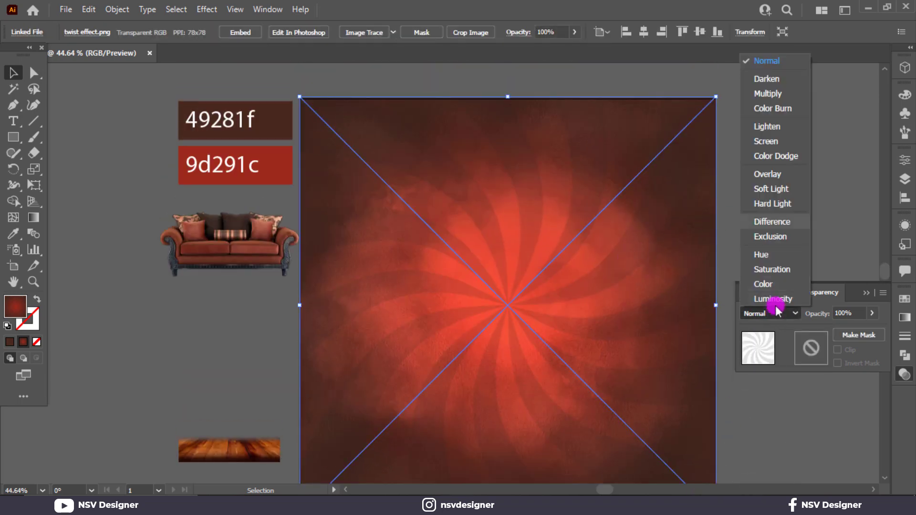
left_click(784, 176)
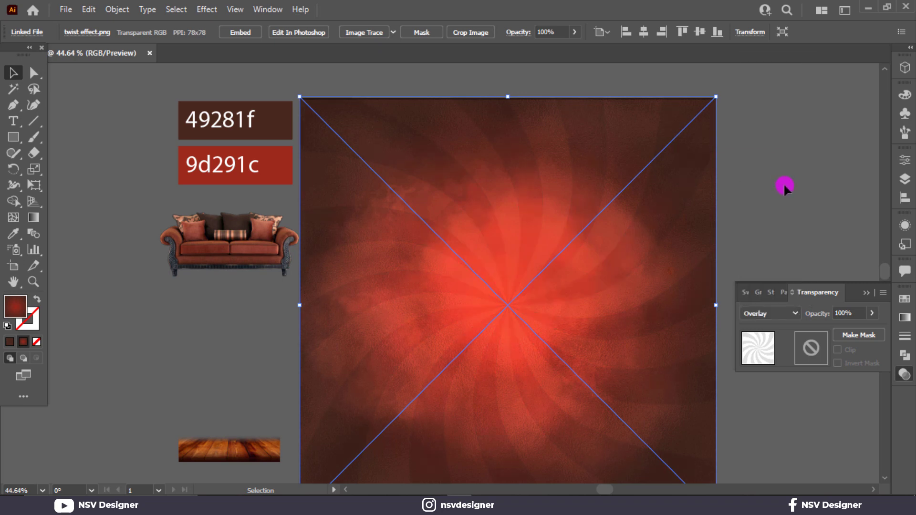
left_click(774, 314)
left_click(862, 226)
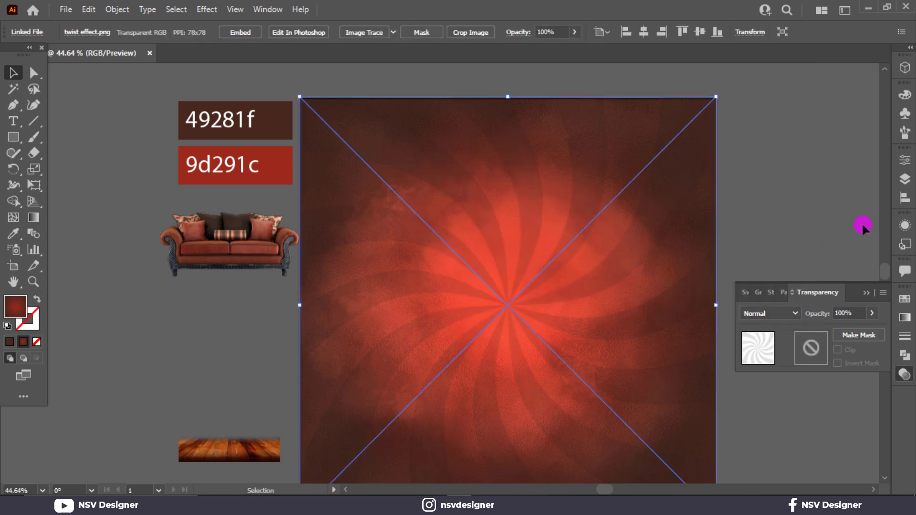
left_click(875, 292)
Select the stacked background images on the artboard
left_click_drag(717, 227, 634, 263)
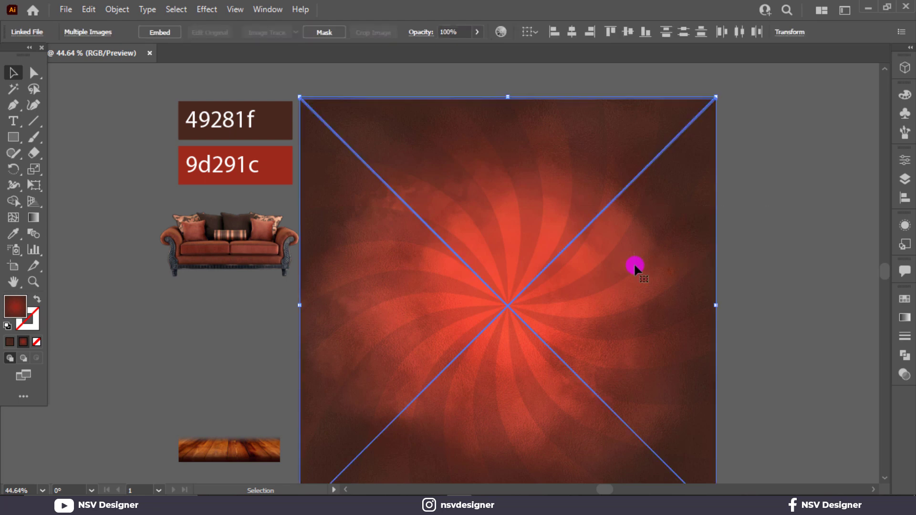
left_click(798, 278)
scroll(715, 225, "up", 1)
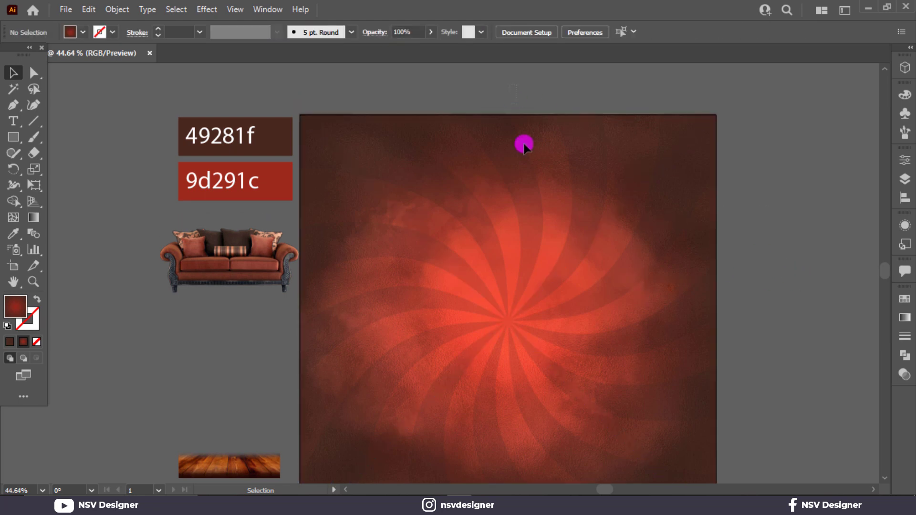
left_click(498, 151)
Resize the sunburst background to fit the artboard height and fit the artboard in view
key("ctrl+shift+a")
left_click(507, 119)
left_click_drag(507, 115, 507, 113)
left_click(526, 84)
left_click(568, 173)
key("ctrl+shift+a")
key("ctrl+0")
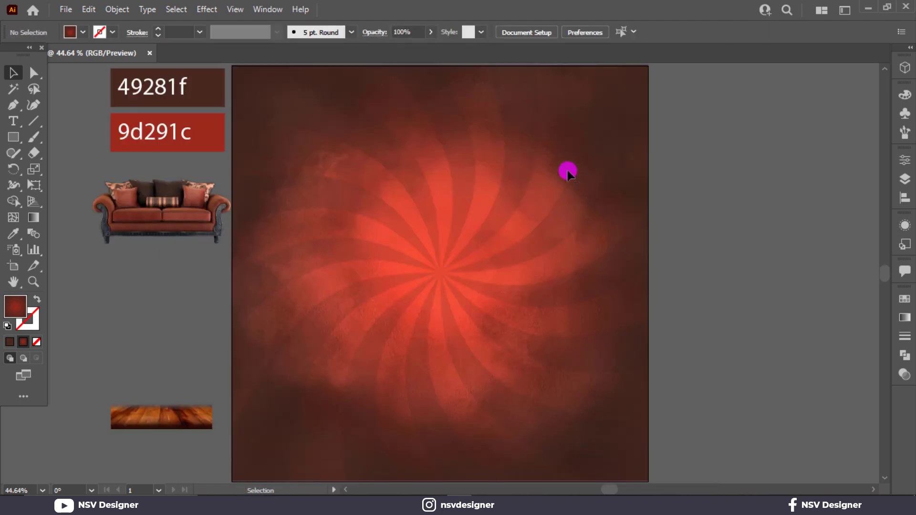
Stretch the wood texture across the artboard's full width along its bottom edge
left_click(118, 422)
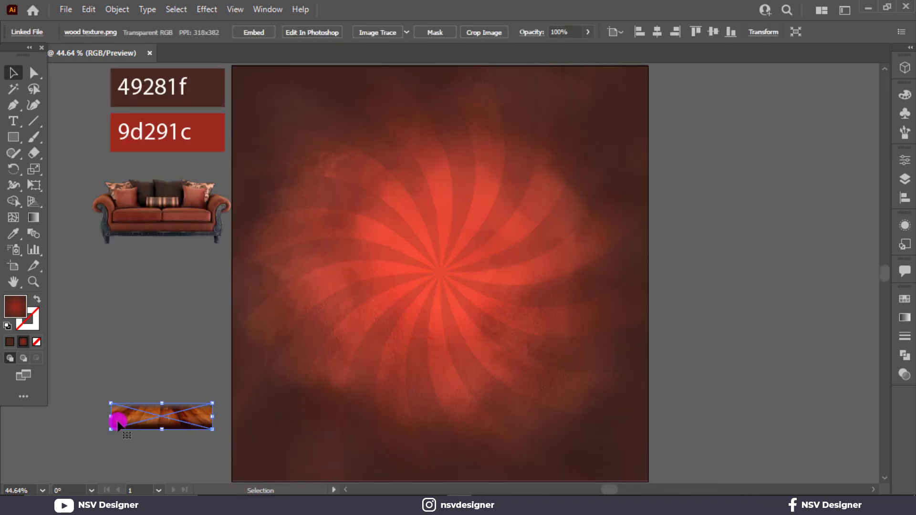
right_click(118, 422)
left_click(287, 339)
left_click_drag(170, 408, 261, 361)
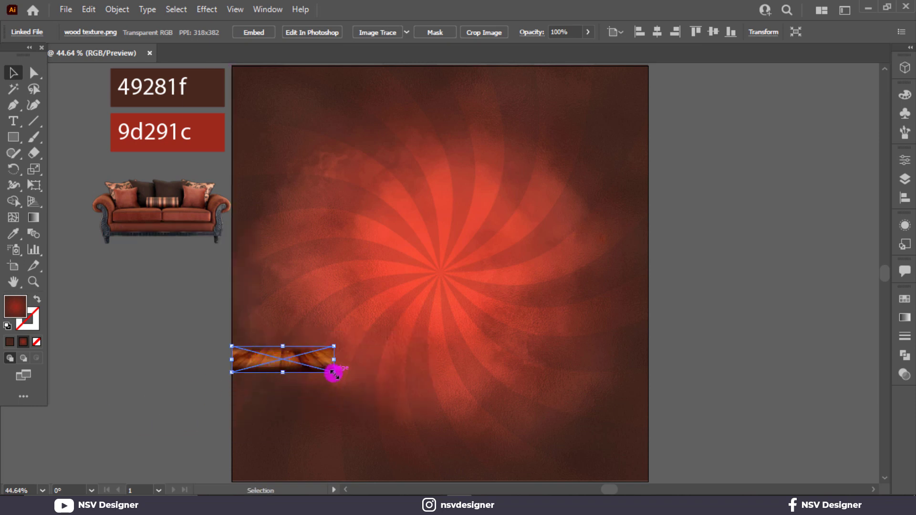
left_click_drag(334, 373, 648, 445)
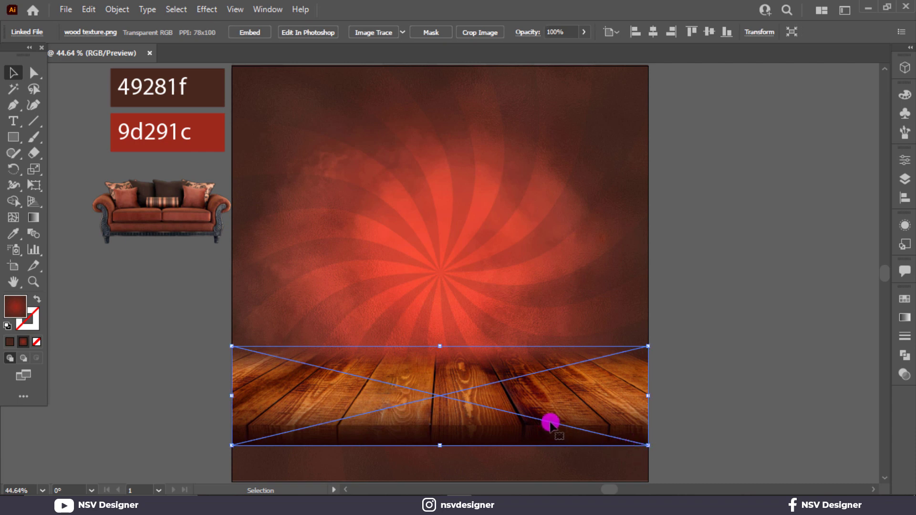
left_click_drag(551, 423, 549, 456)
left_click(667, 410)
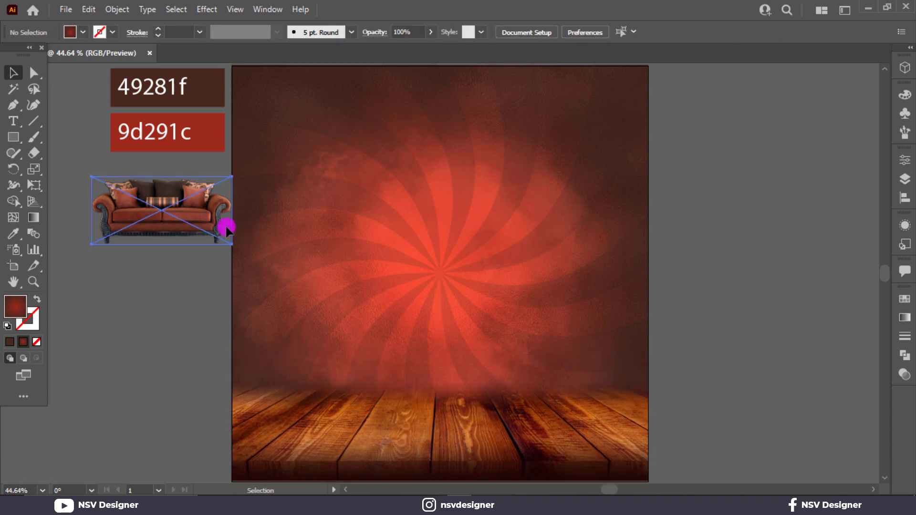
Bring the sofa to the front, enlarge it, and stand it on the wooden floor
right_click(175, 225)
left_click(352, 332)
mouse_move(162, 213)
left_mouse_down()
mouse_move(446, 402)
mouse_move(480, 405)
left_mouse_up()
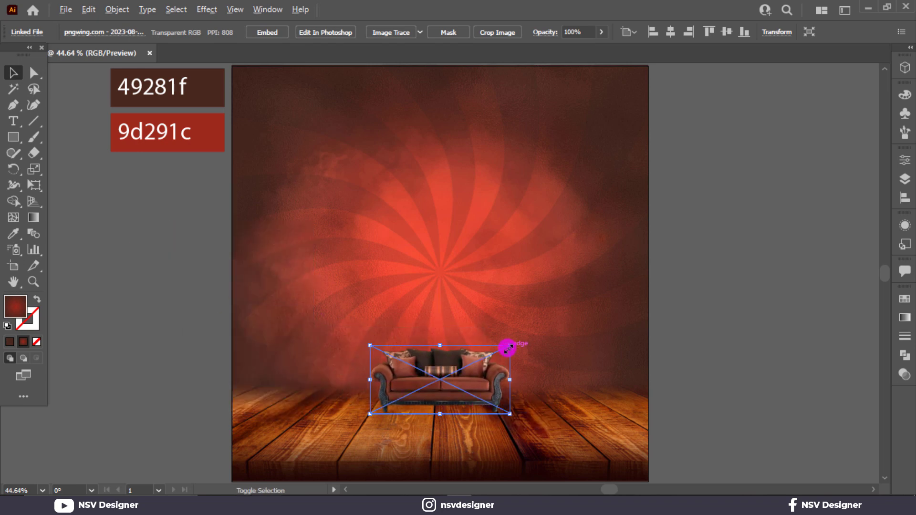
left_click_drag(508, 347, 607, 304)
left_click_drag(536, 380, 528, 354)
left_click_drag(614, 266, 610, 264)
left_click(676, 260)
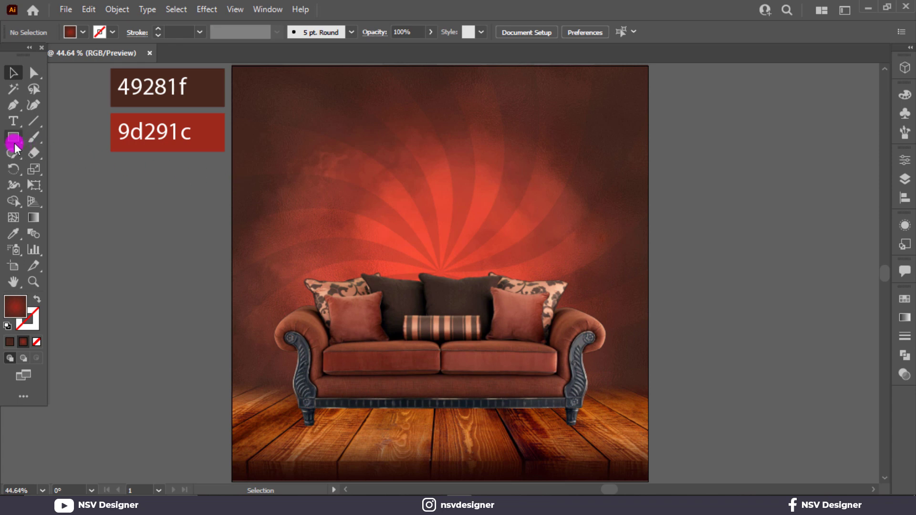
Draw a rectangle beside the artboard with a near-black fill
mouse_move(679, 331)
left_mouse_down()
mouse_move(833, 364)
mouse_move(858, 382)
left_mouse_up()
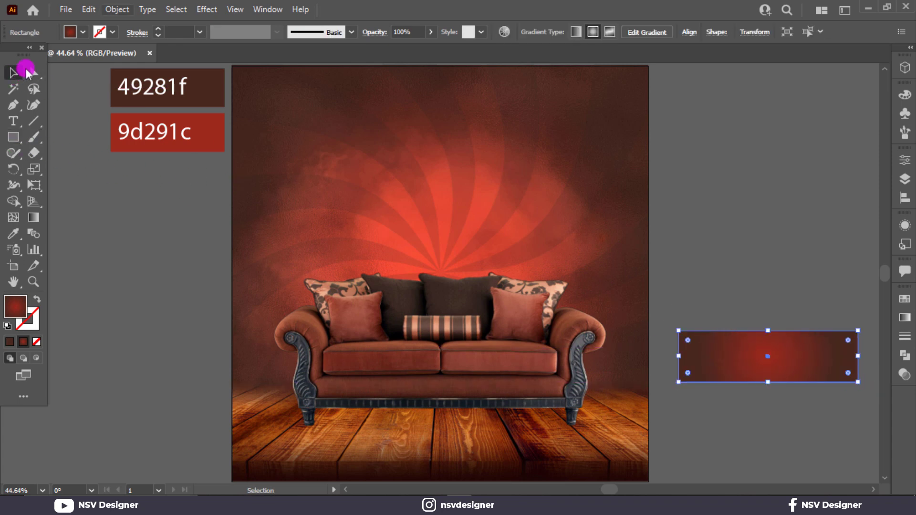
left_click(81, 36)
left_click(16, 57)
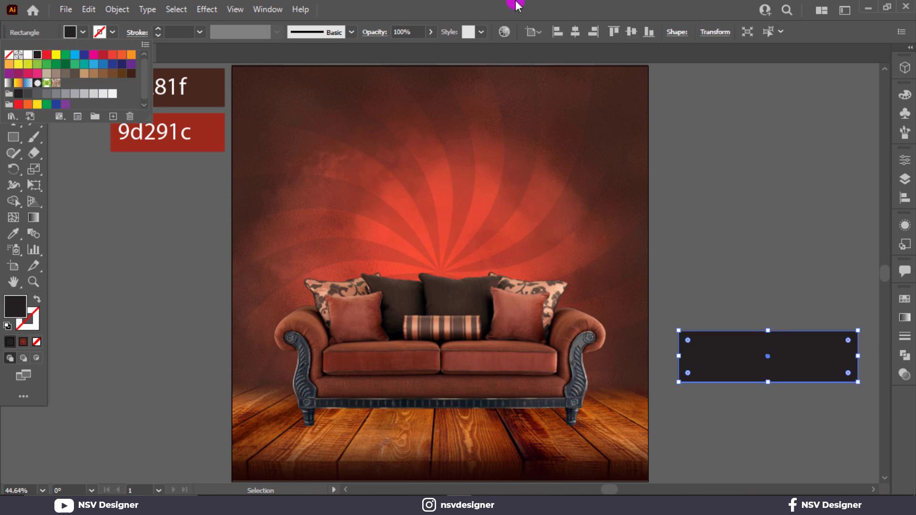
left_click(126, 62)
Perspective-distort the black rectangle into a trapezoid with Free Transform
left_click(40, 74)
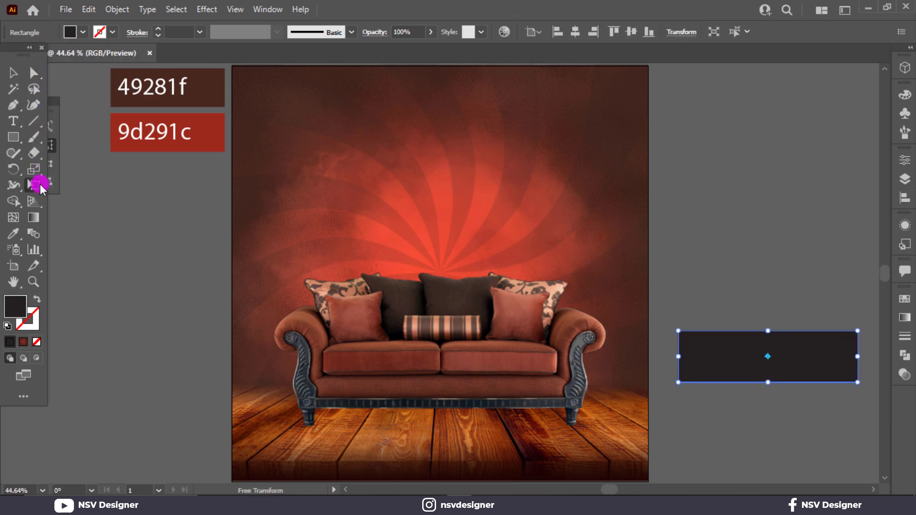
left_click(15, 75)
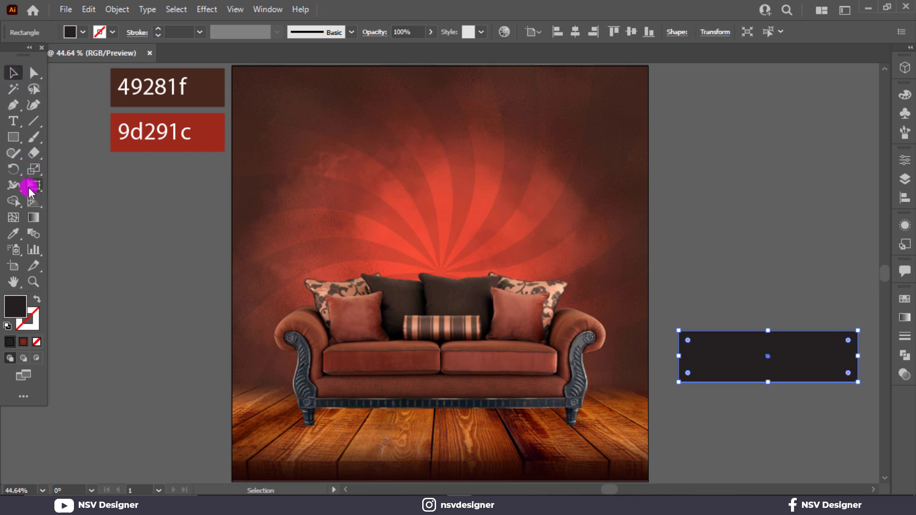
left_click(30, 190)
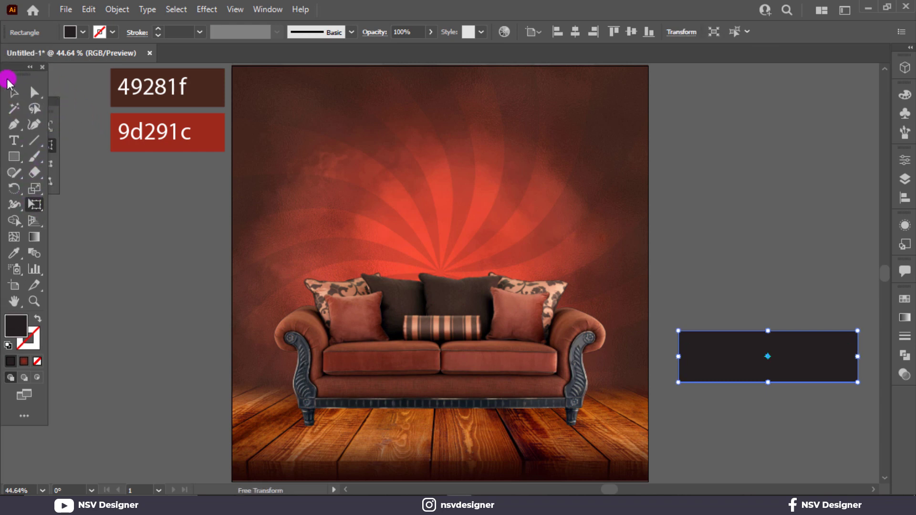
left_click_drag(42, 74, 6, 78)
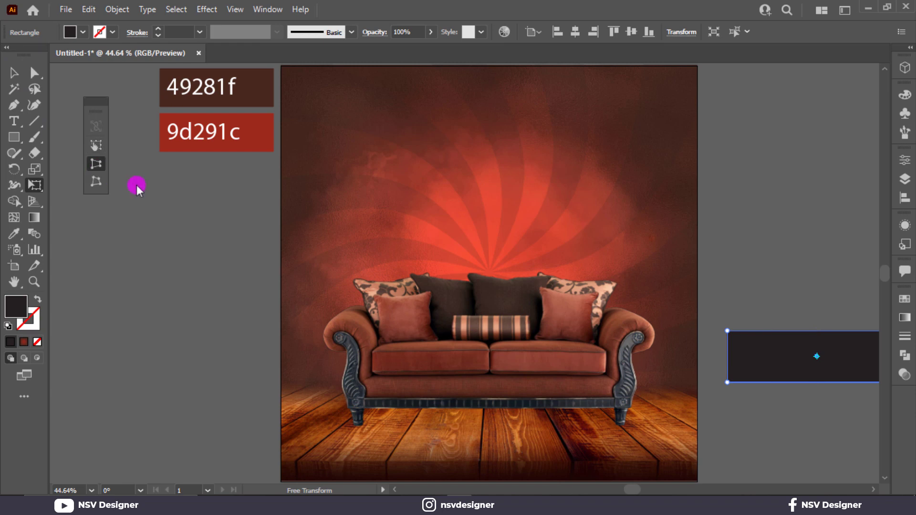
left_click_drag(770, 437, 688, 412)
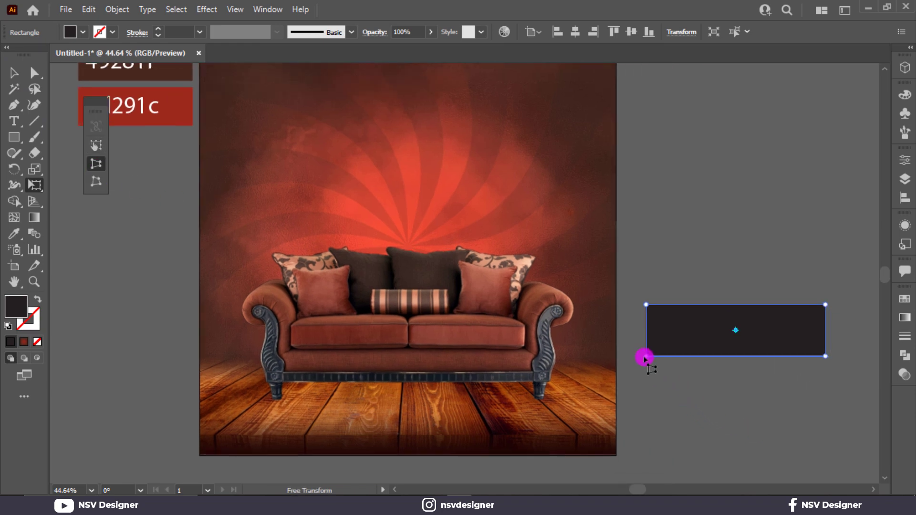
left_click_drag(646, 356, 590, 357)
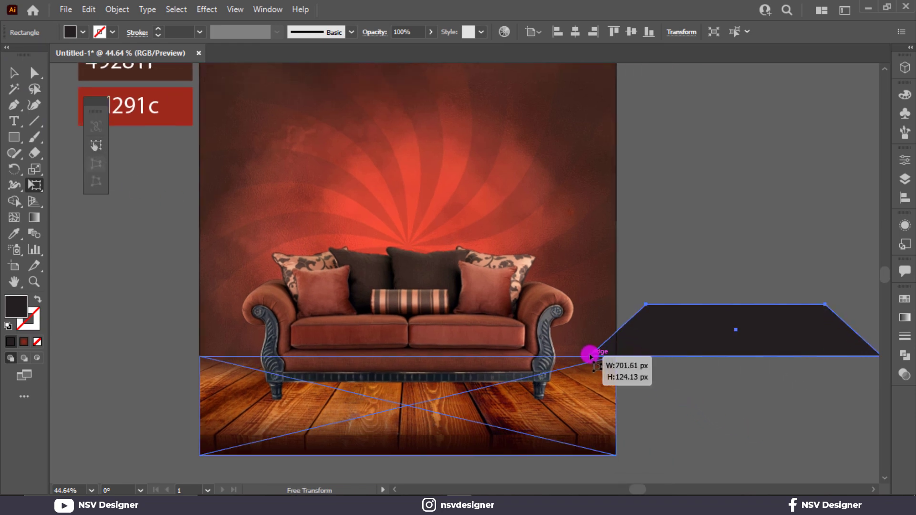
left_click(14, 73)
Move the trapezoid under the sofa and bring the sofa in front of it
left_click(687, 180)
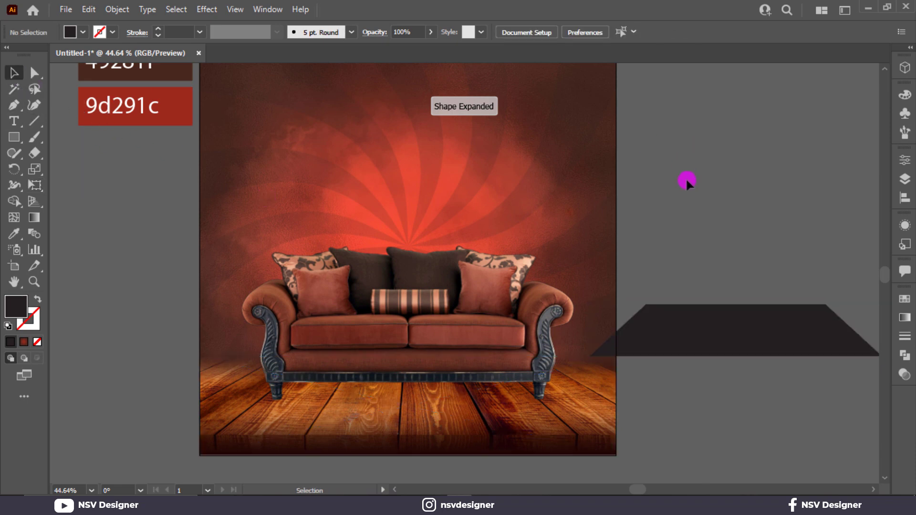
left_click_drag(695, 329, 368, 388)
left_click(393, 309)
right_click(395, 313)
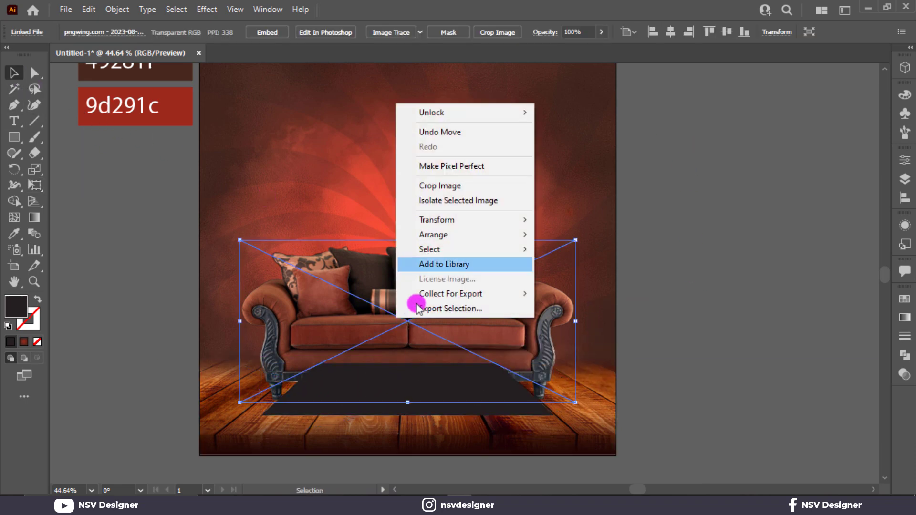
left_click(568, 235)
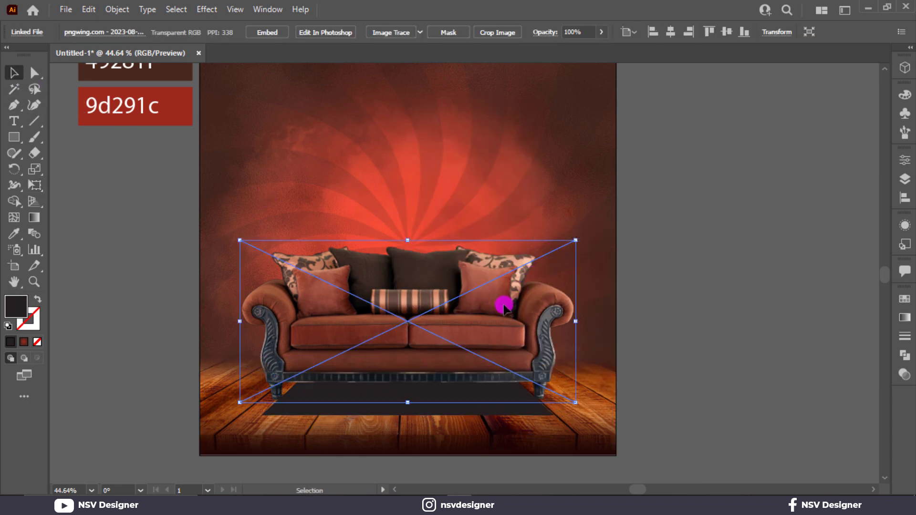
key("ctrl+shift+a")
Flatten and widen the trapezoid under the sofa legs, pulling its bottom corners inward
left_click(453, 420)
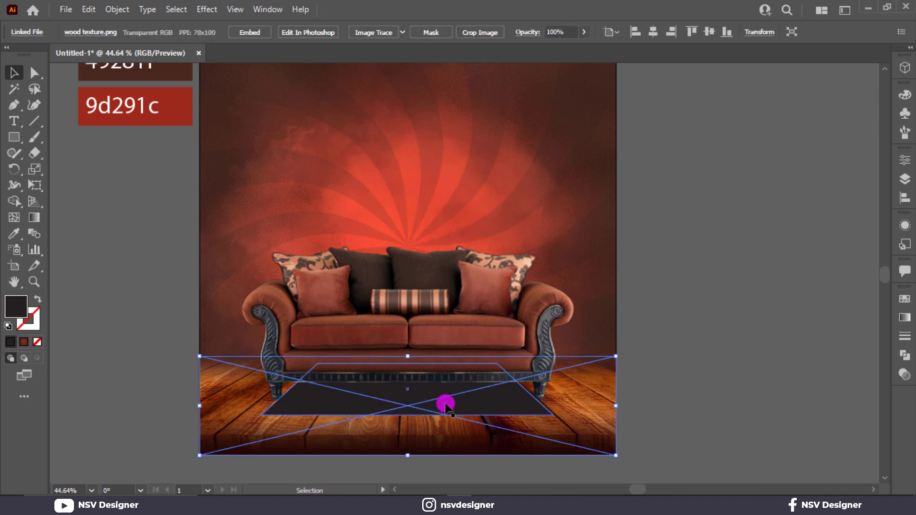
left_click(437, 396)
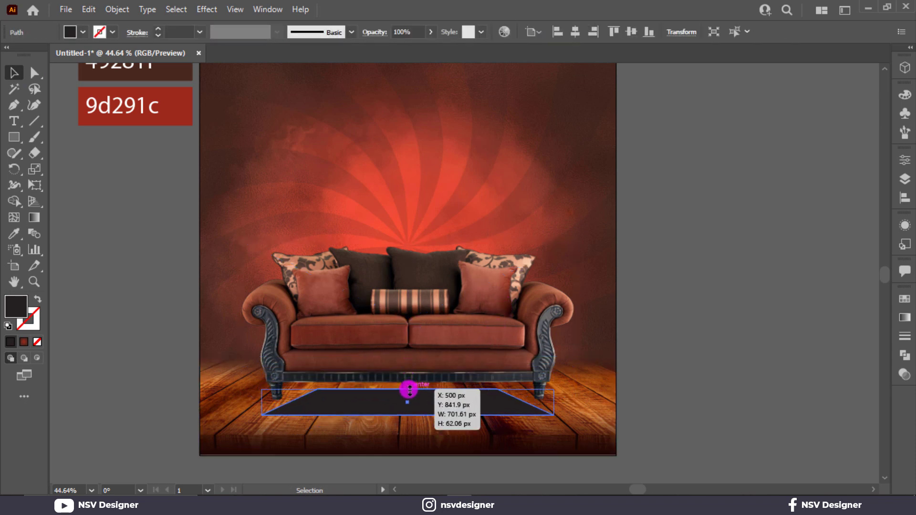
left_click_drag(411, 362, 409, 386)
left_click_drag(472, 404, 474, 400)
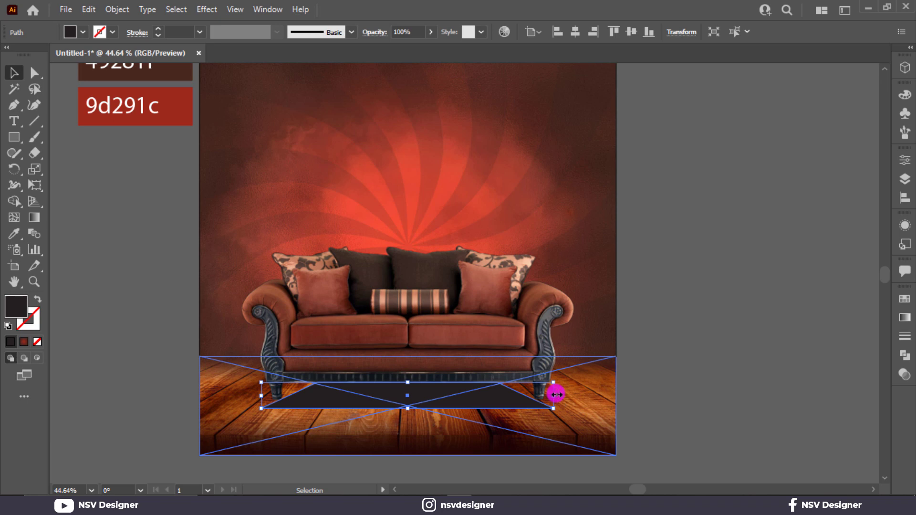
left_click_drag(554, 395, 571, 395)
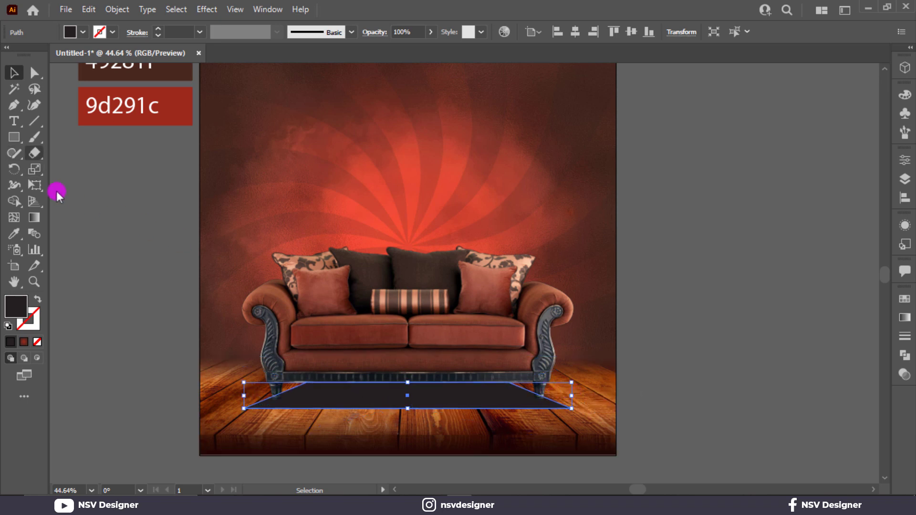
key("e")
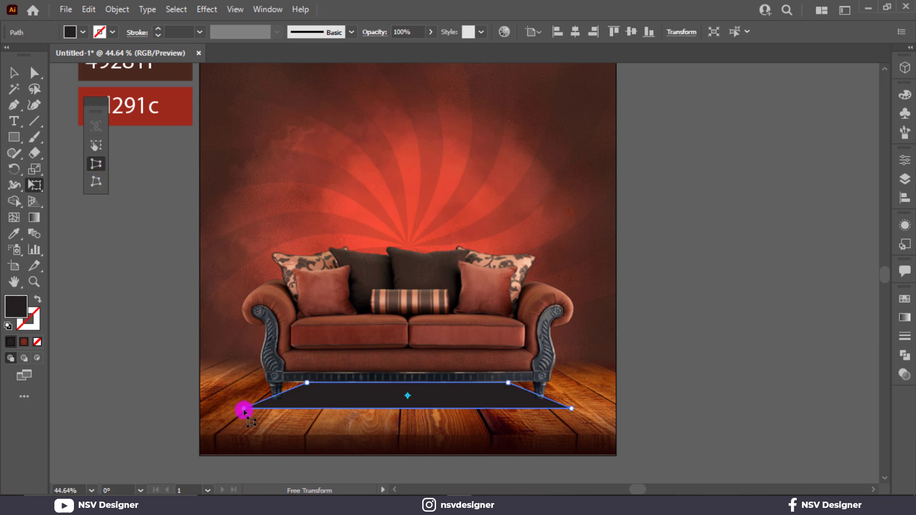
left_click_drag(244, 409, 264, 409)
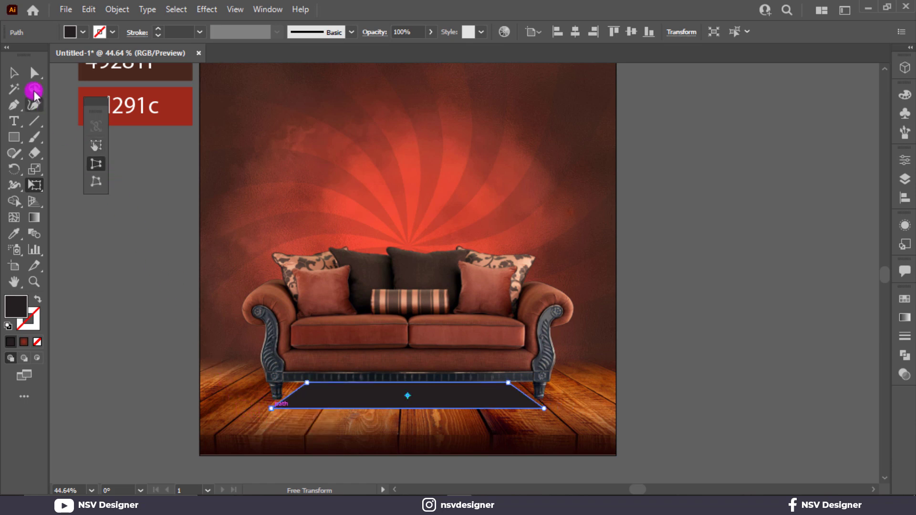
left_click(14, 73)
left_click(65, 212)
left_click(394, 406)
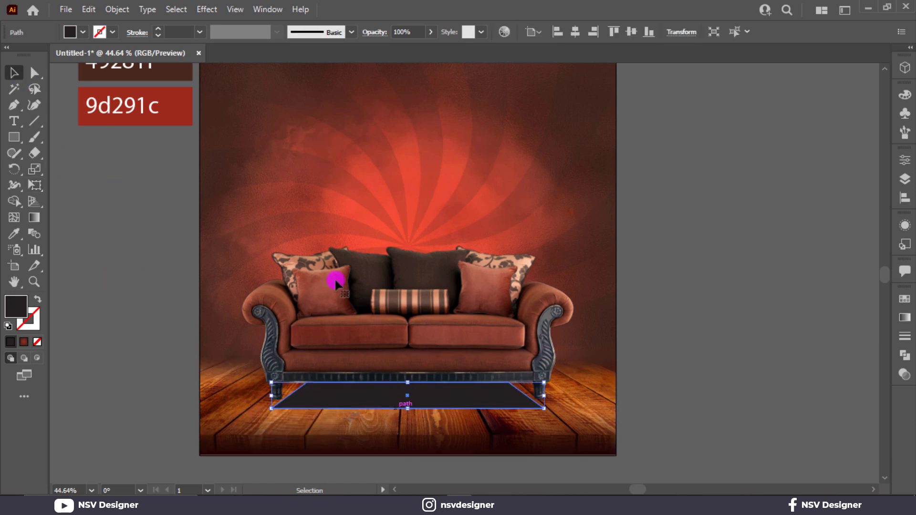
left_click(206, 9)
Apply a Gaussian Blur with a slightly smaller radius and set the shadow to Multiply
left_click(378, 234)
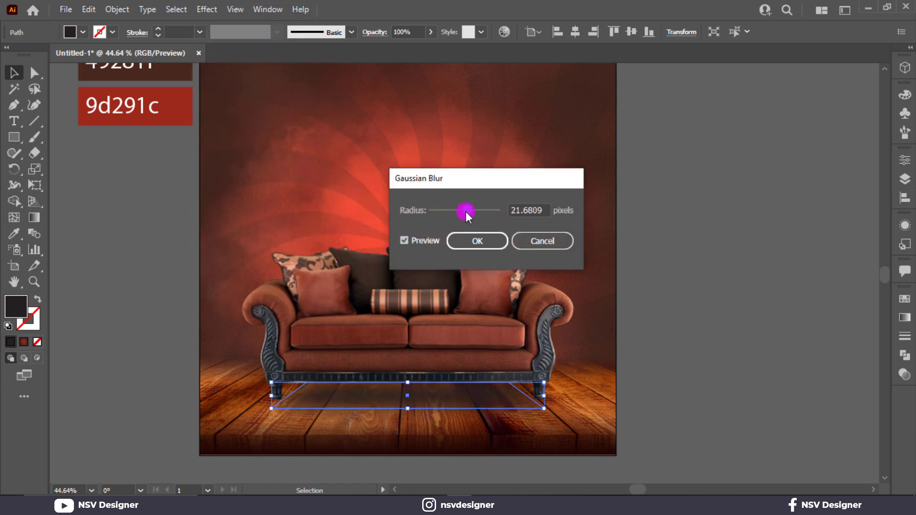
left_click_drag(467, 211, 461, 210)
left_click(470, 244)
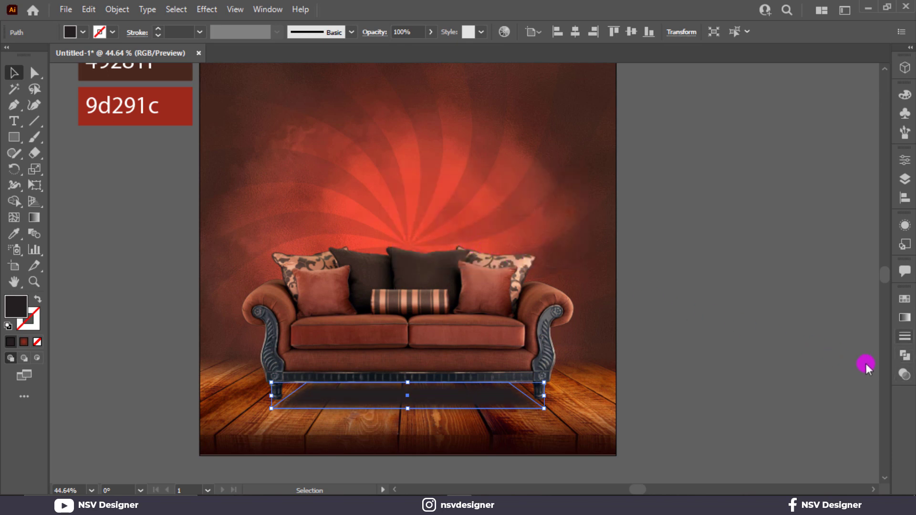
left_click(902, 376)
left_click(772, 313)
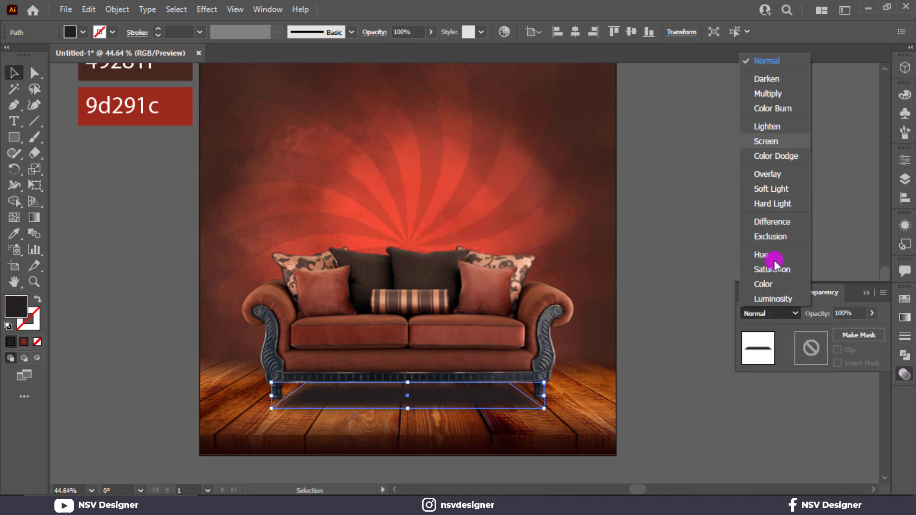
left_click(768, 94)
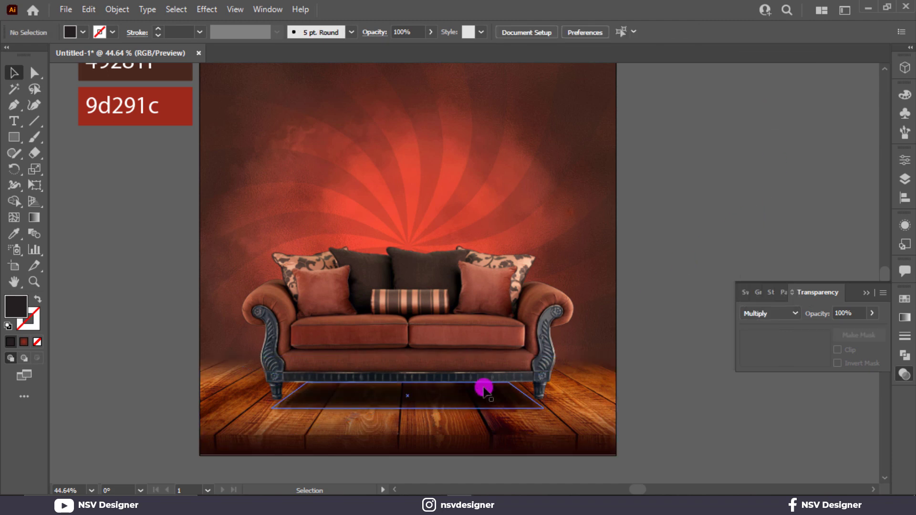
Move the shadow up, widen it to the sofa's width, and make it shorter
left_click_drag(478, 396, 477, 390)
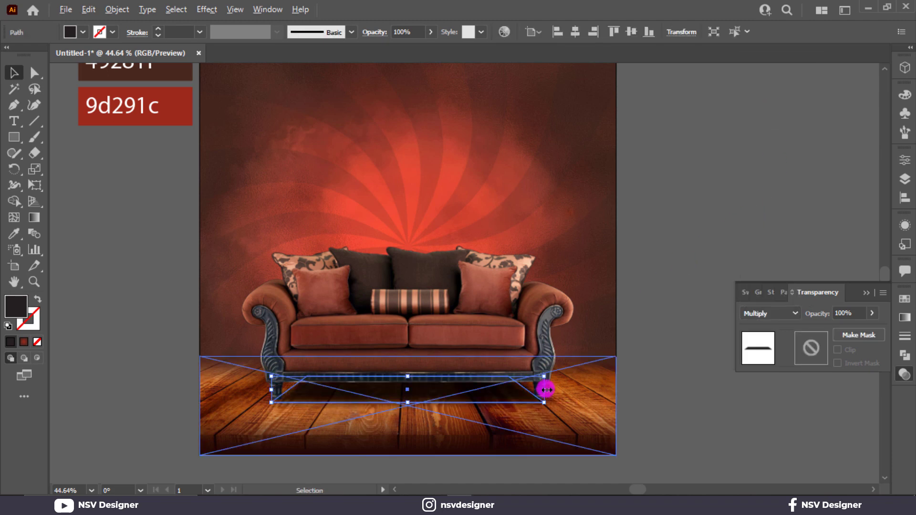
left_click_drag(546, 390, 560, 390)
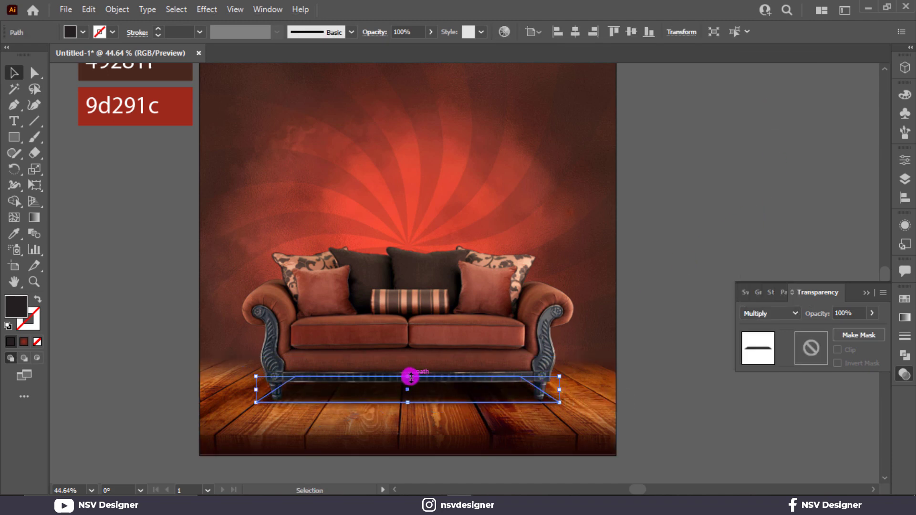
left_click_drag(412, 377, 411, 382)
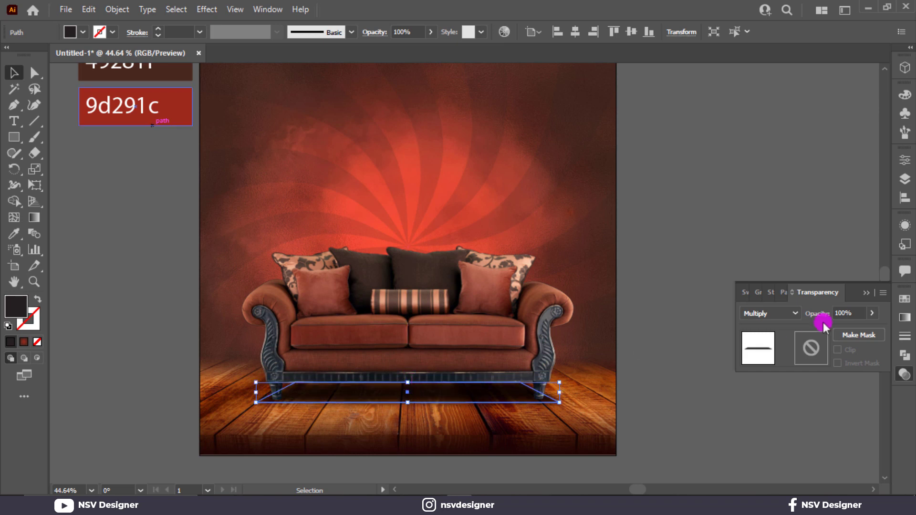
Set the shadow's opacity to 80%
mouse_move(868, 320)
left_mouse_down()
mouse_move(835, 332)
mouse_move(860, 330)
left_mouse_up()
left_click(811, 233)
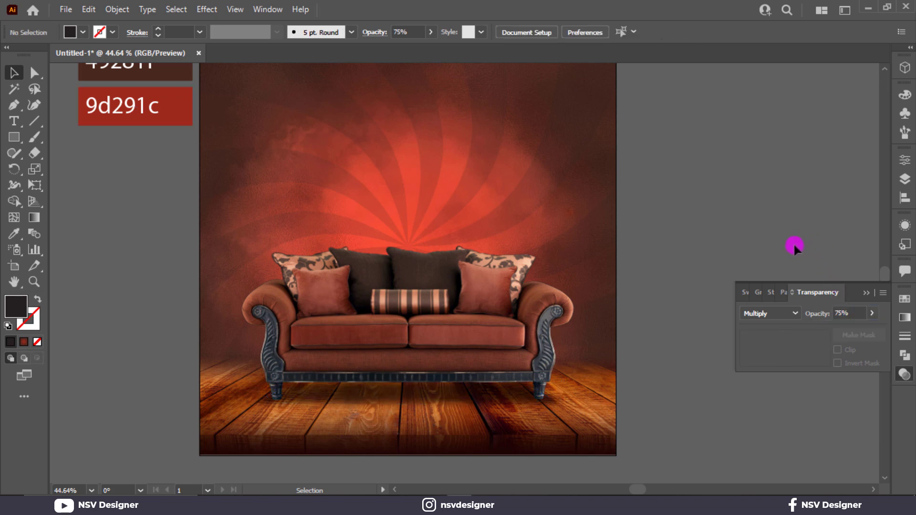
left_click(506, 384)
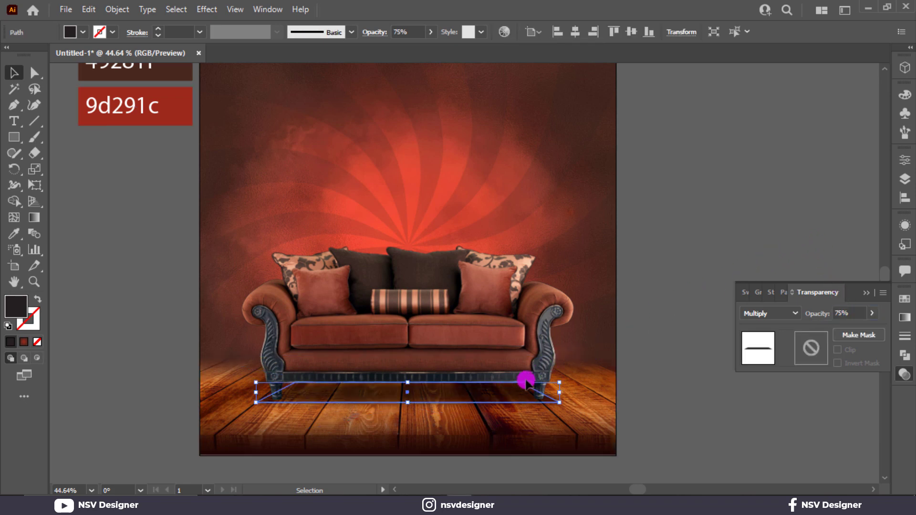
left_click(852, 313)
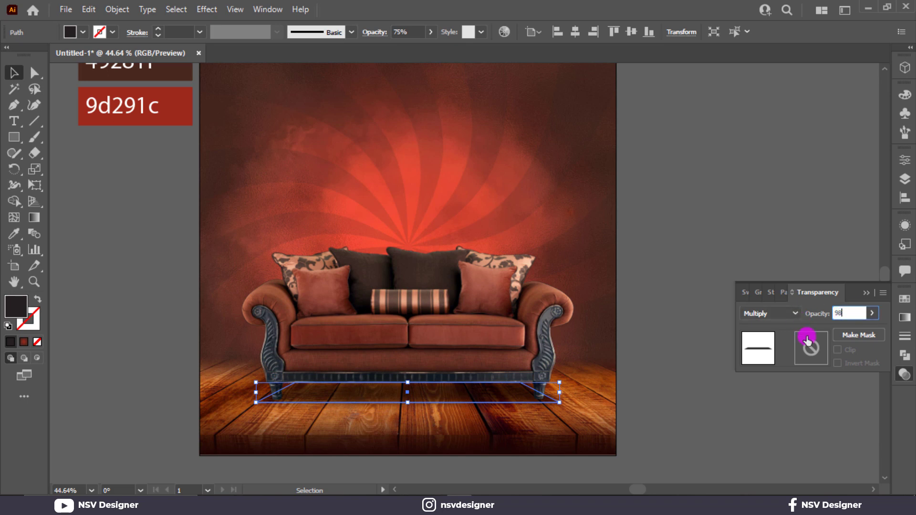
left_click(828, 250)
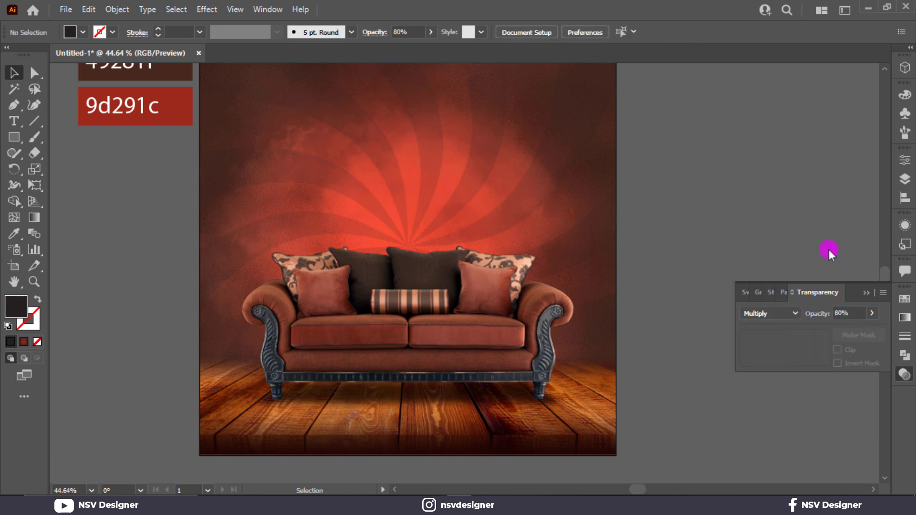
left_click(866, 293)
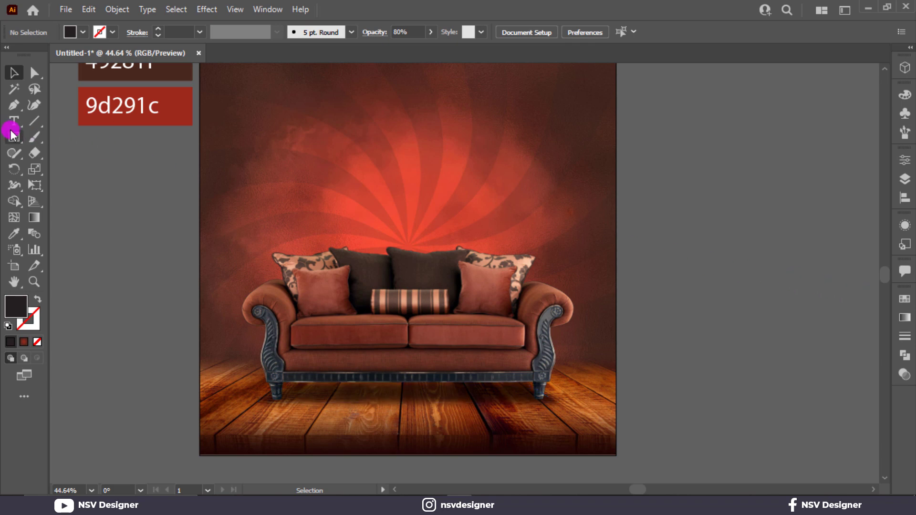
Draw a closed four-corner dark banner outline with the Pen tool right of the artboard
scroll(133, 199, "up", 1)
scroll(145, 205, "down", 1)
key("ctrl+0")
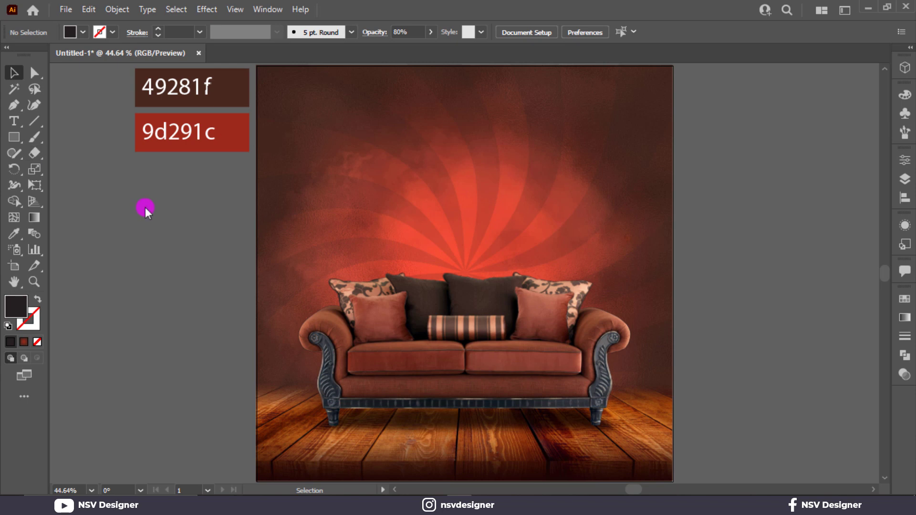
left_click(714, 177)
left_click(715, 211)
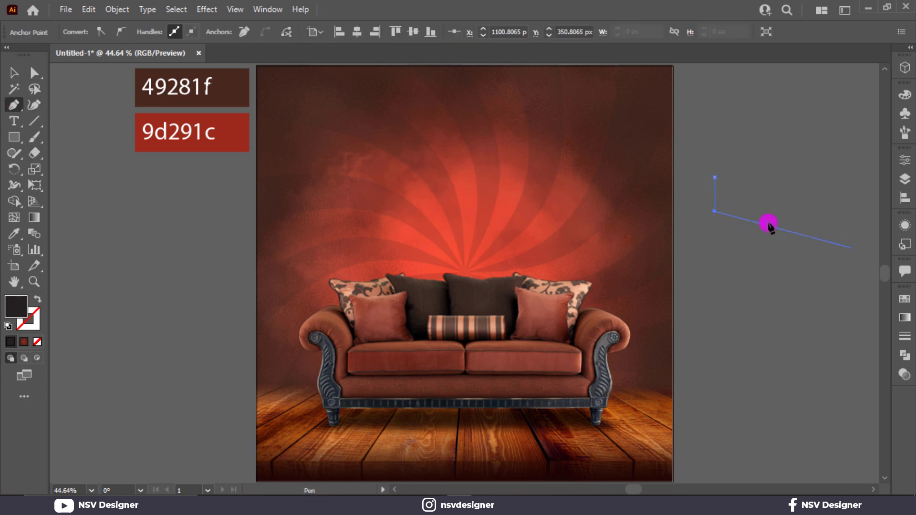
left_click(855, 238)
key("ctrl+z")
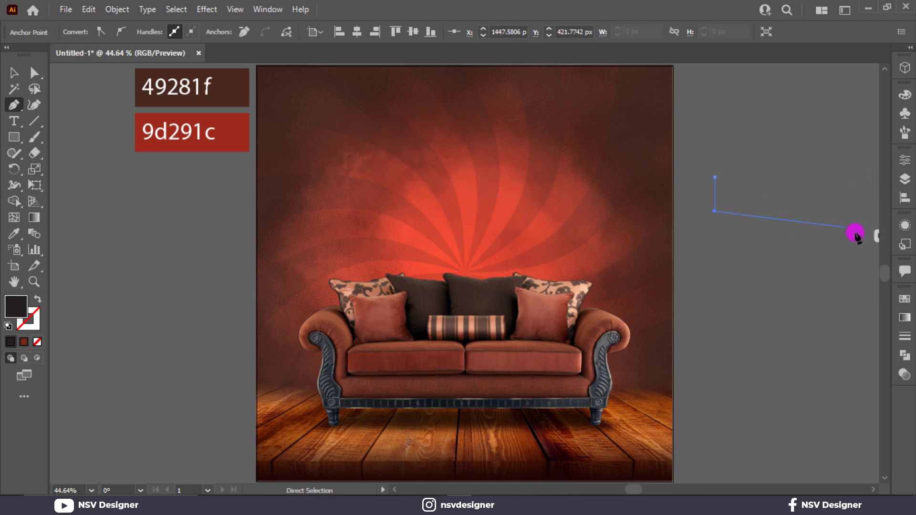
left_click(853, 231)
left_click(869, 153)
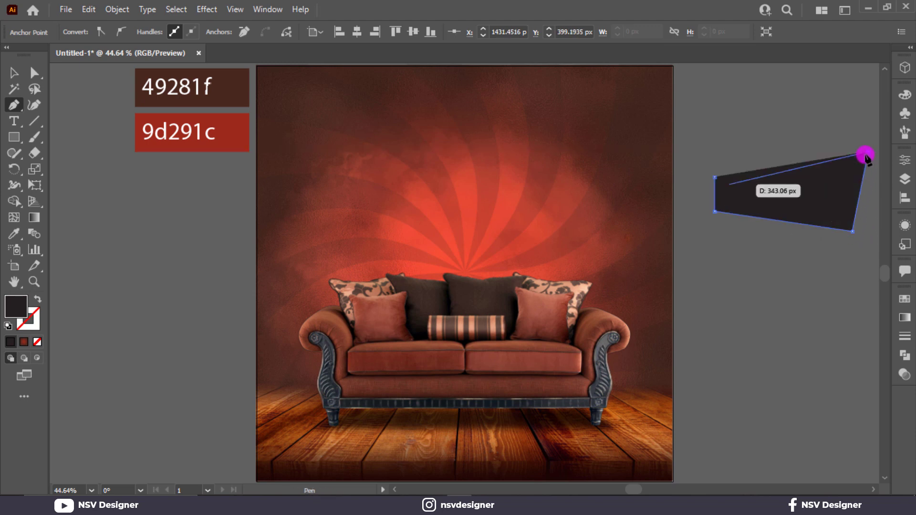
left_click(714, 178)
Drag the banner's corner anchors into a skewed taper and shorten it from the bottom
left_click(37, 72)
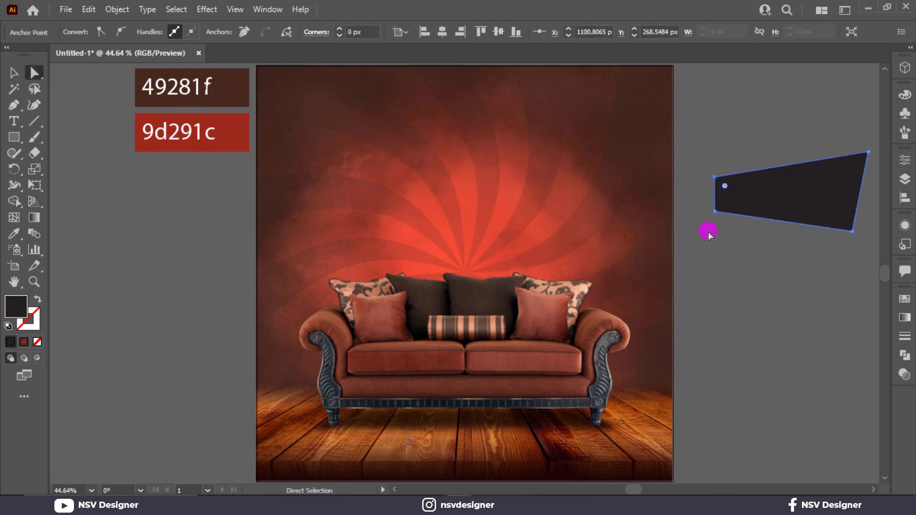
mouse_move(859, 147)
left_mouse_down()
mouse_move(874, 162)
mouse_move(857, 162)
left_mouse_up()
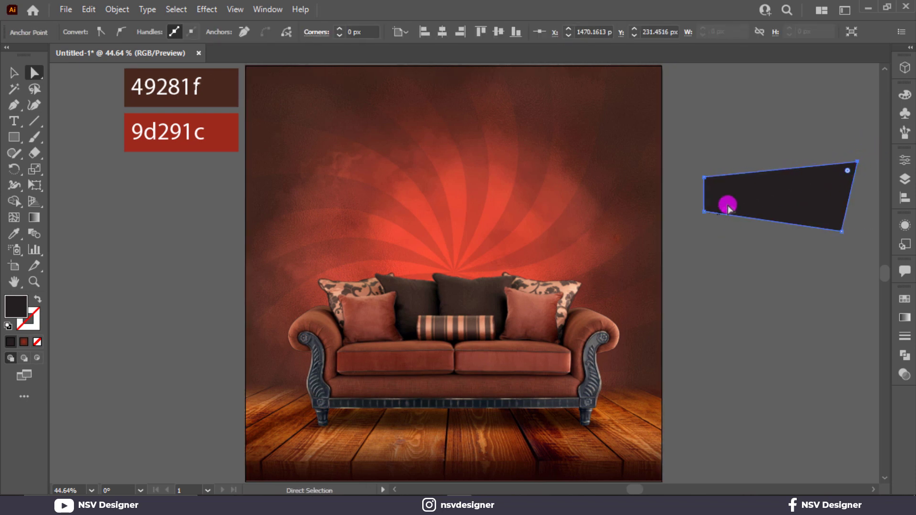
left_click_drag(705, 212, 704, 206)
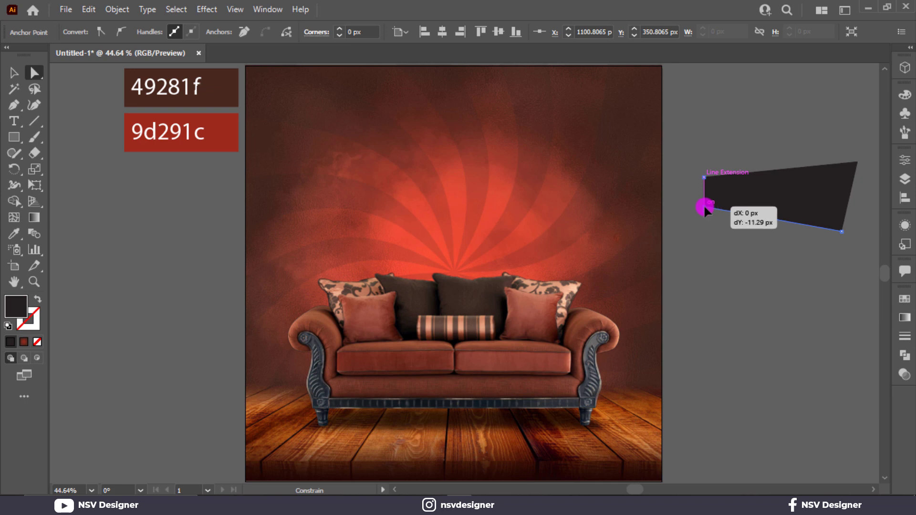
key("v")
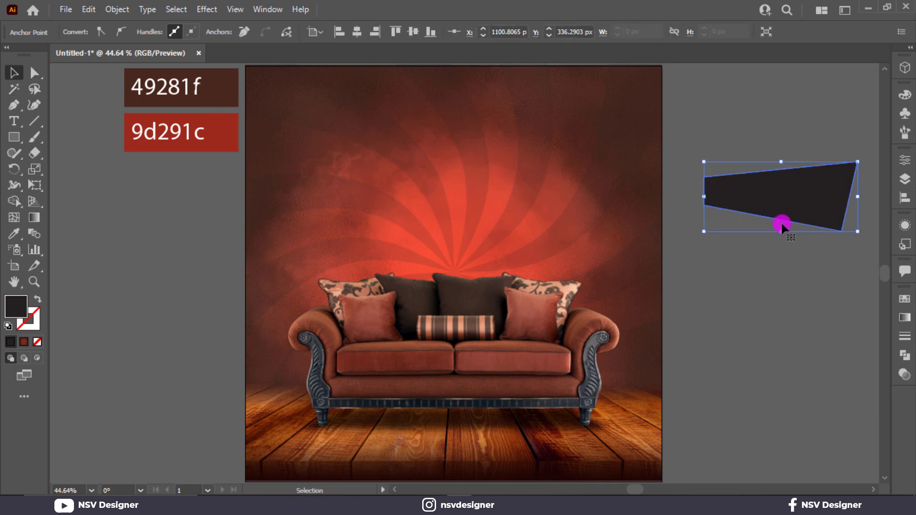
left_click(804, 262)
left_click(790, 211)
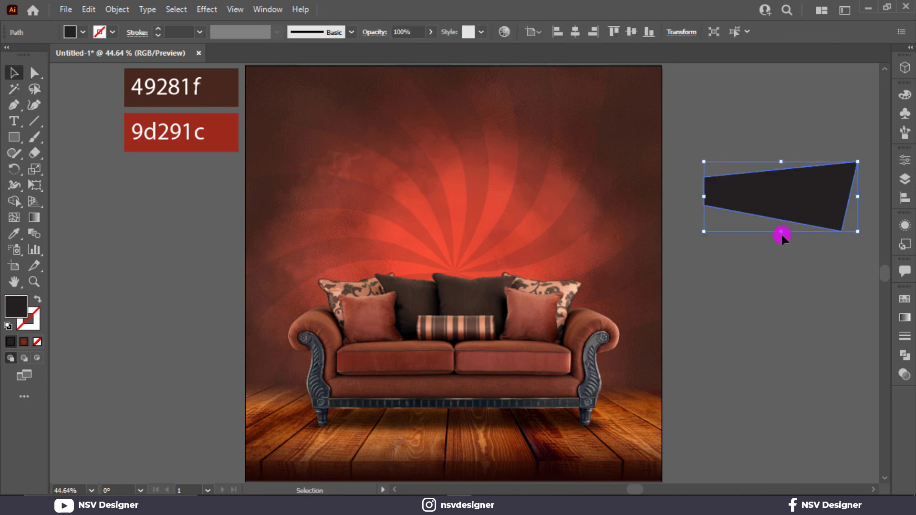
left_click_drag(783, 235, 781, 223)
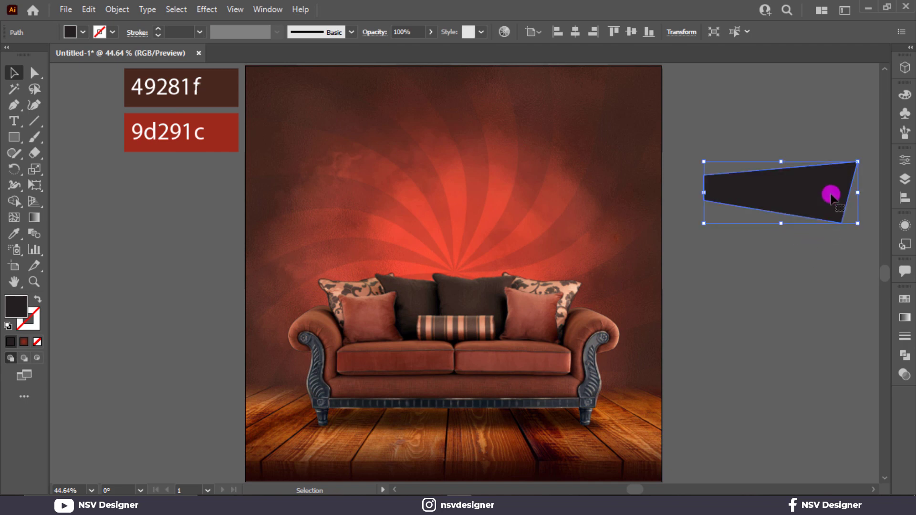
left_click(84, 32)
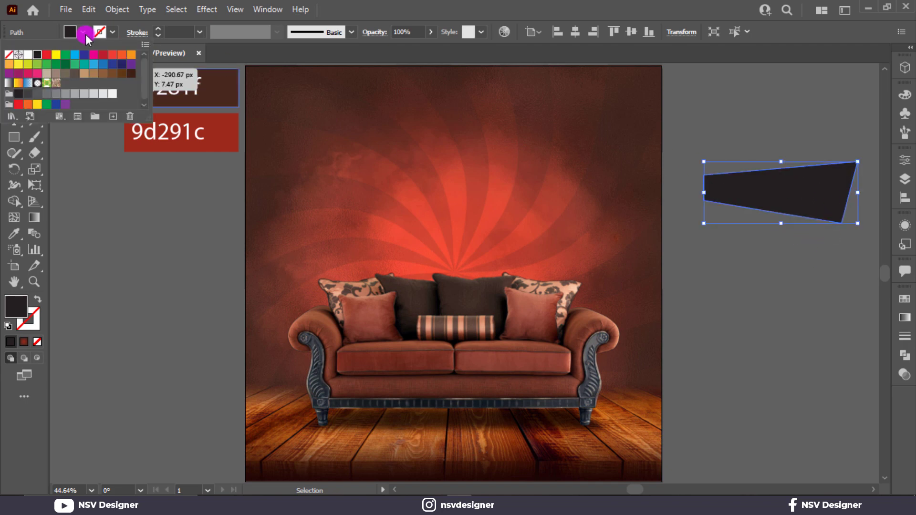
Fill the banner white and make a reflected copy of it
left_click(27, 61)
left_click(733, 184)
right_click(760, 176)
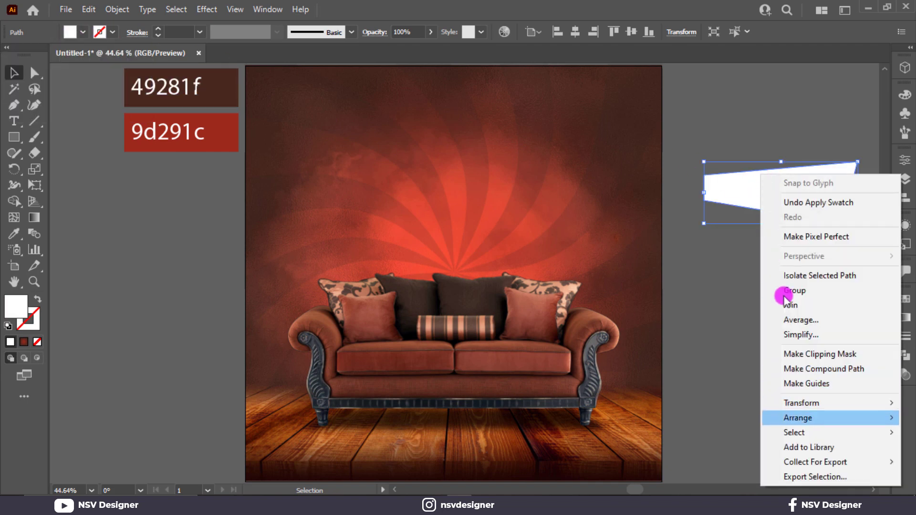
mouse_move(801, 402)
left_click(659, 338)
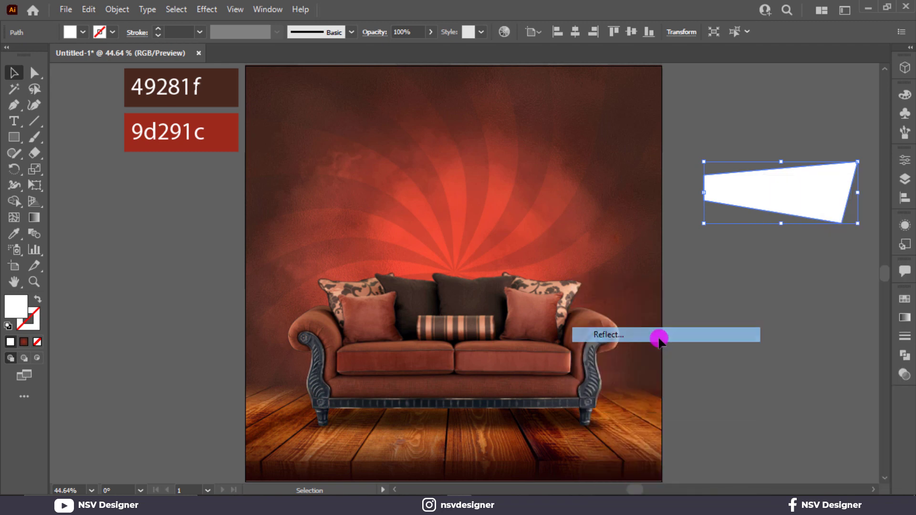
left_click(586, 464)
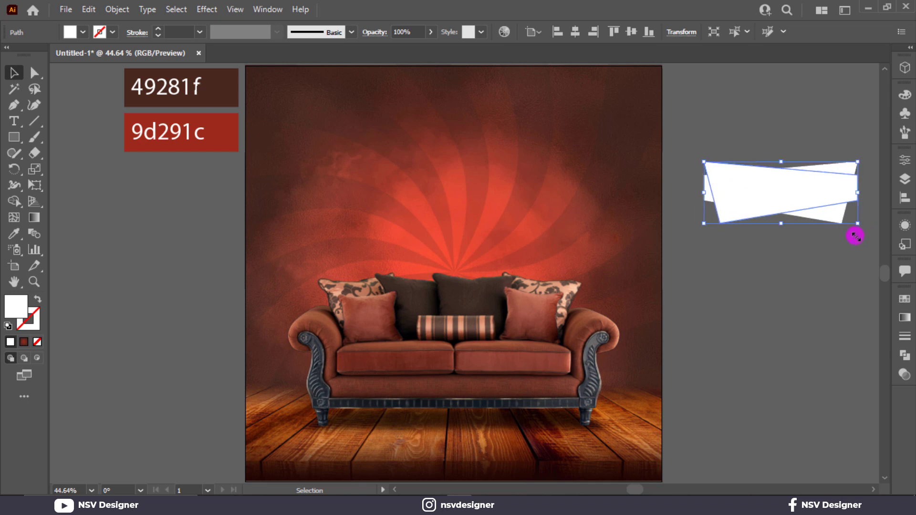
Rotate the reflected copy to tilt the other way and overlap it on the original
mouse_move(855, 236)
left_mouse_down()
mouse_move(853, 166)
mouse_move(866, 159)
left_mouse_up()
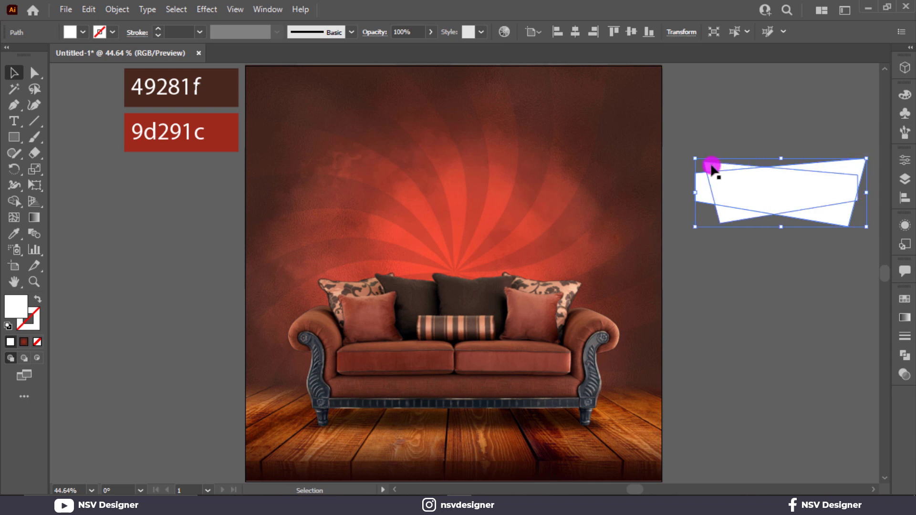
left_click_drag(711, 168, 699, 161)
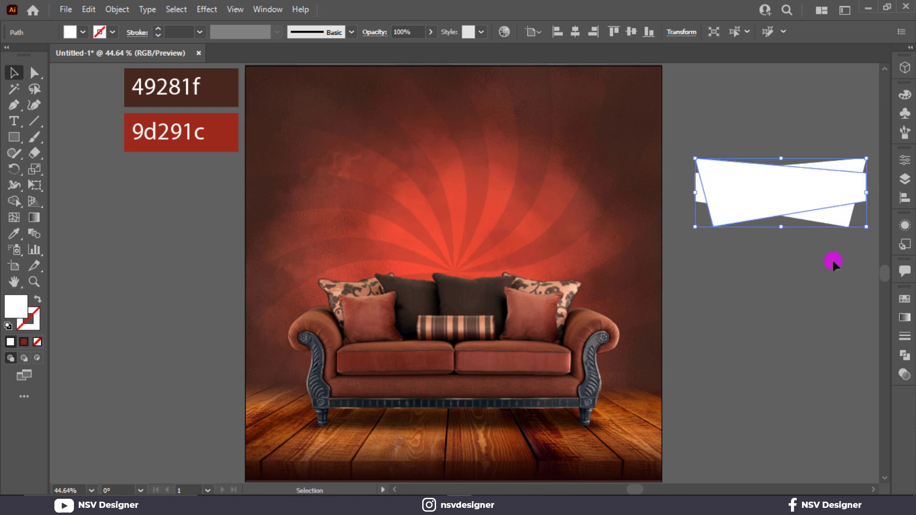
left_click(831, 260)
Lower the front piece's top-right corner and extend the back piece's left edge outward
left_click(34, 72)
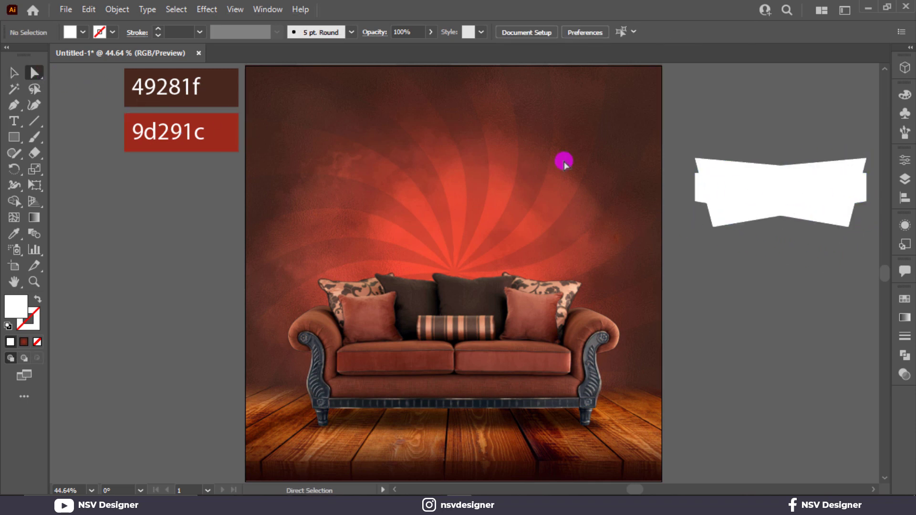
left_click_drag(564, 162, 382, 218)
left_click_drag(565, 199, 580, 236)
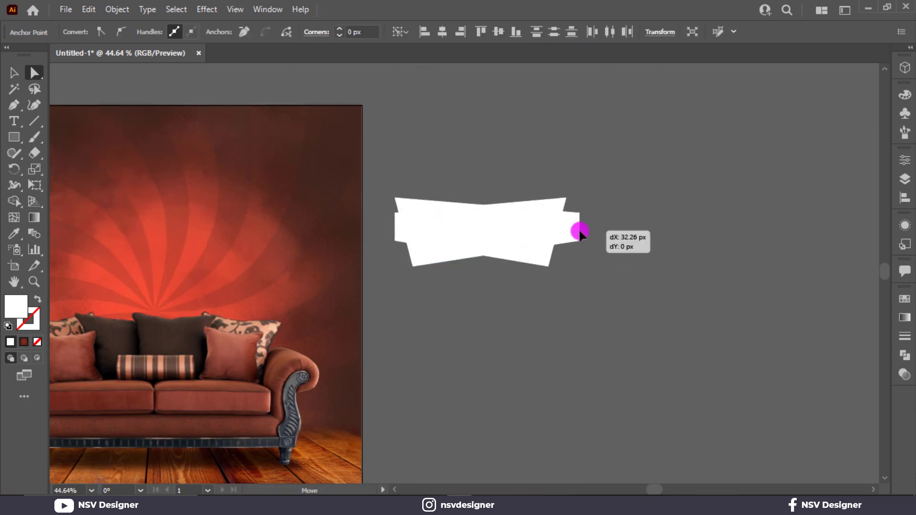
left_click(396, 230)
left_click_drag(395, 230, 385, 229)
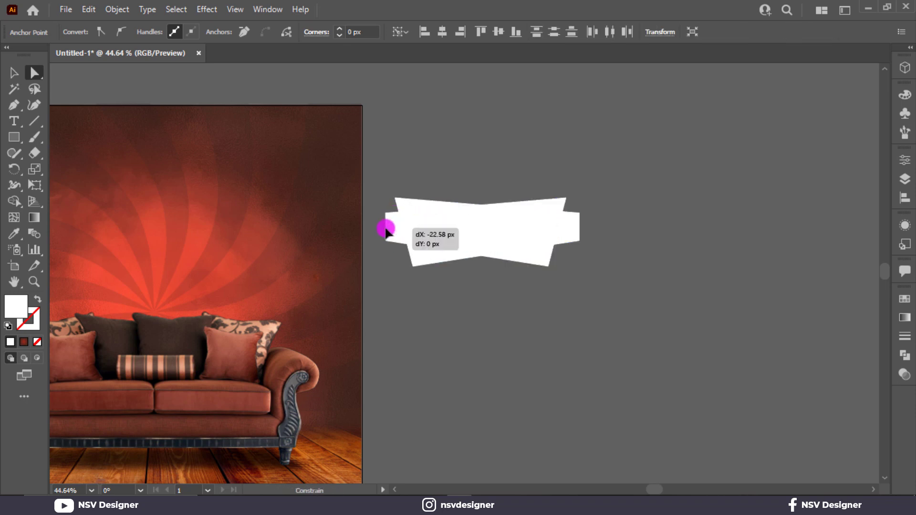
left_click(14, 73)
left_click(394, 160)
Eyedrop dark brown 49281f onto the front ribbon piece, leaving the back piece white
left_click(409, 199)
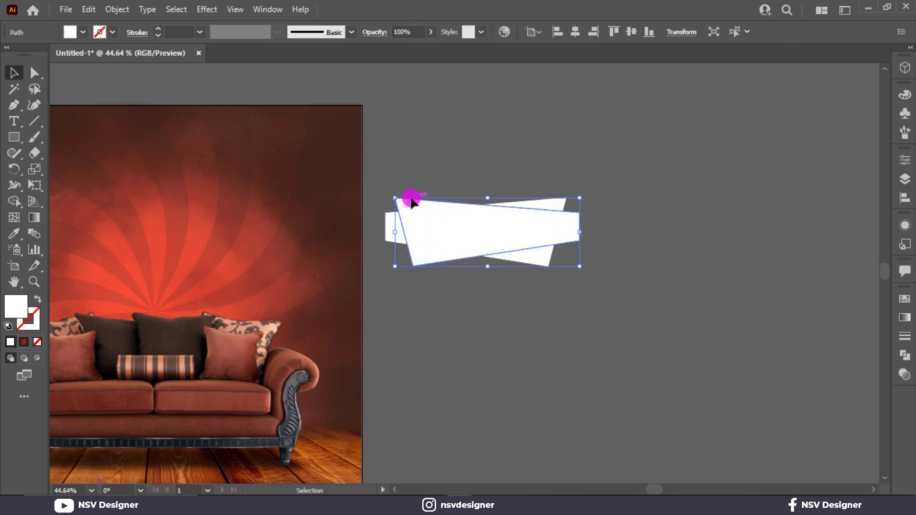
scroll(410, 196, "left", 10)
key("i")
left_click(223, 96)
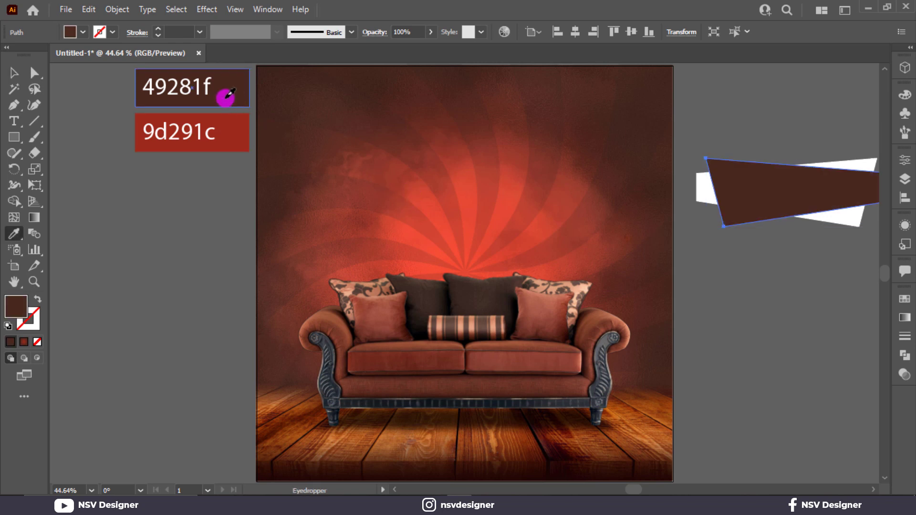
left_click(13, 73)
left_click(699, 192)
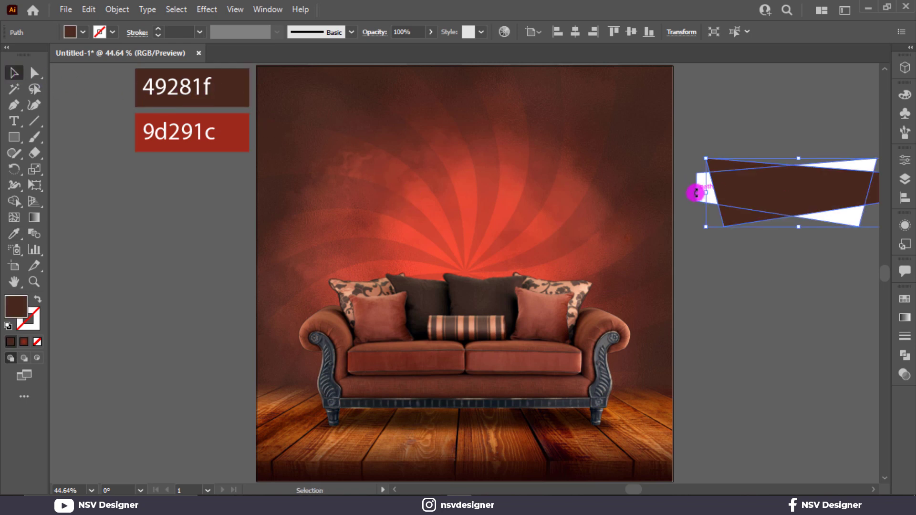
left_click(707, 194)
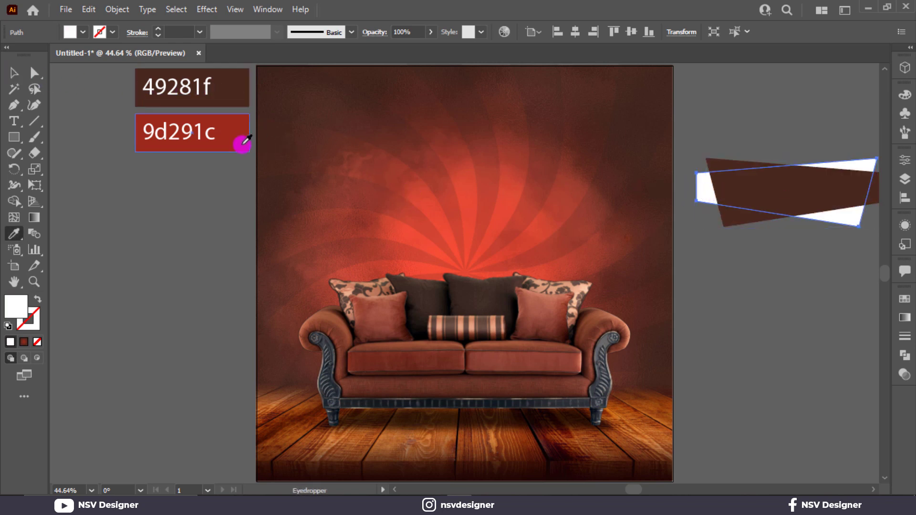
Colour the back banner piece red 9d291c and fill the front piece white
left_click(242, 139)
left_click(13, 73)
scroll(889, 210, "up", 5)
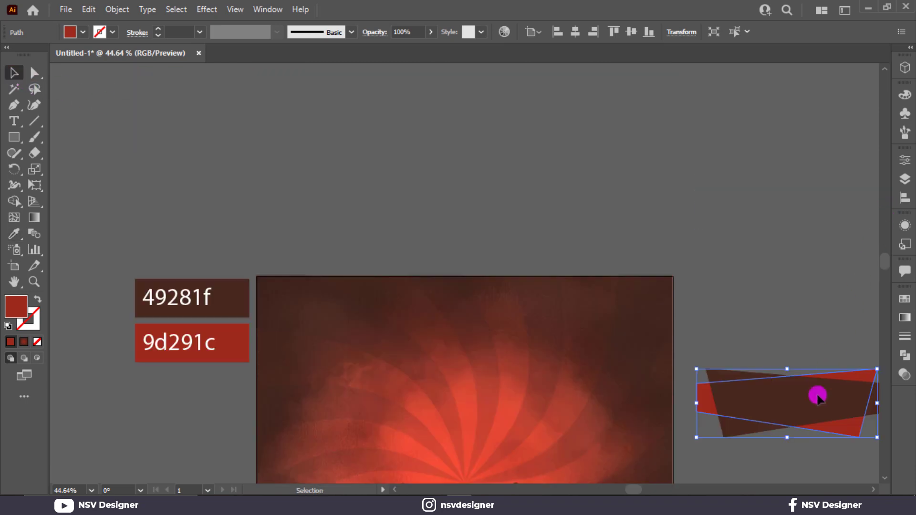
left_click(756, 377)
left_click(83, 31)
left_click(44, 50)
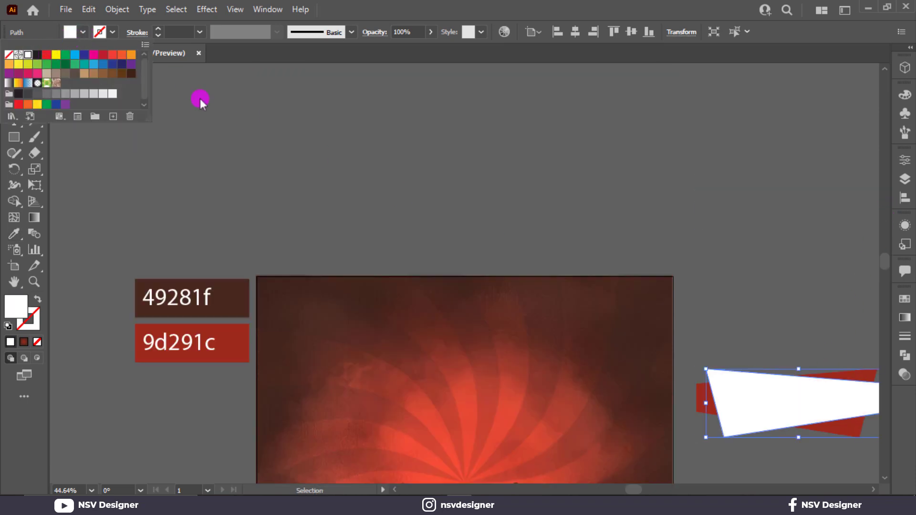
left_click(198, 95)
Move both banner pieces onto the poster's top and enlarge them across it
scroll(638, 211, "down", 5)
mouse_move(787, 155)
left_mouse_down()
mouse_move(797, 225)
mouse_move(475, 157)
left_mouse_up()
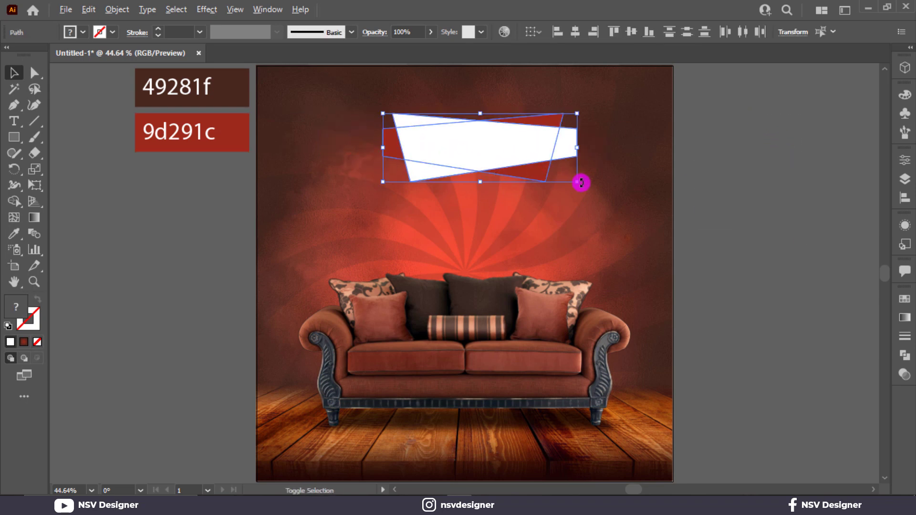
left_click_drag(579, 181, 613, 186)
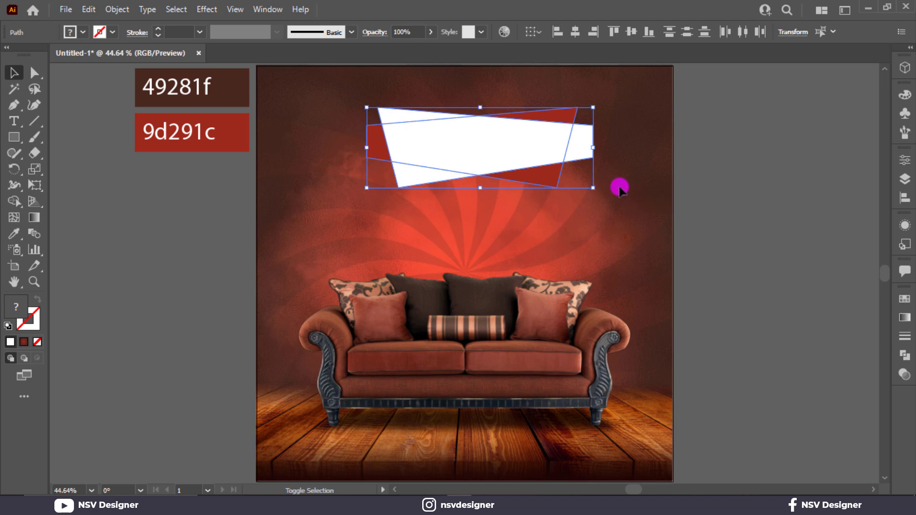
left_click(737, 173)
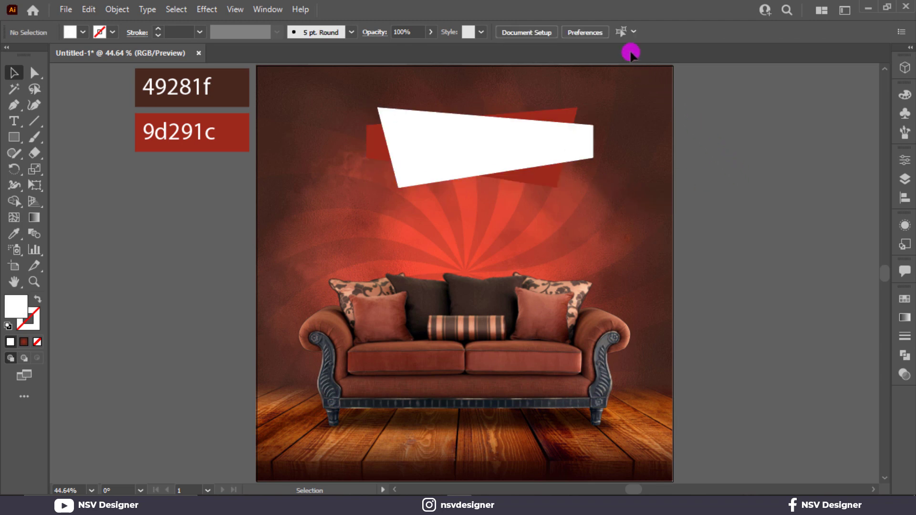
key("ctrl+z")
Resample the back banner piece with the sofa pillow's dark brown
left_click(625, 91)
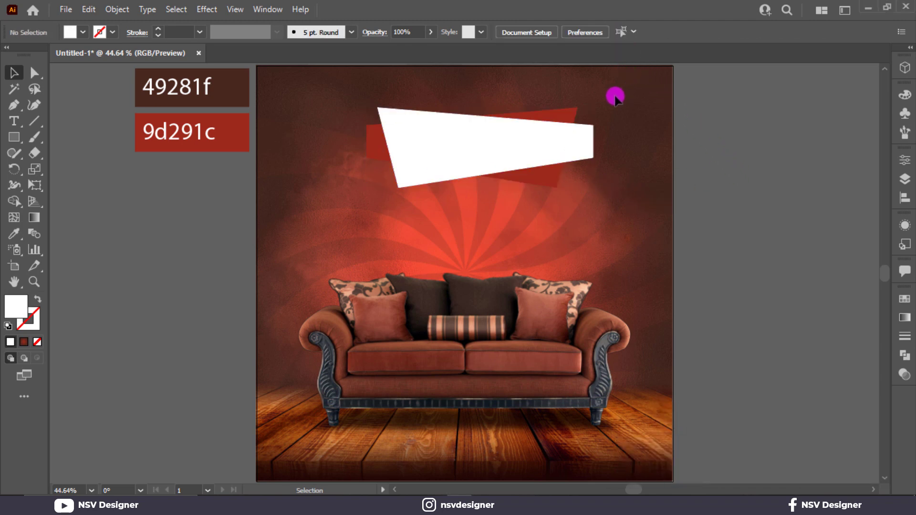
left_click(574, 109)
key("i")
left_click(445, 299)
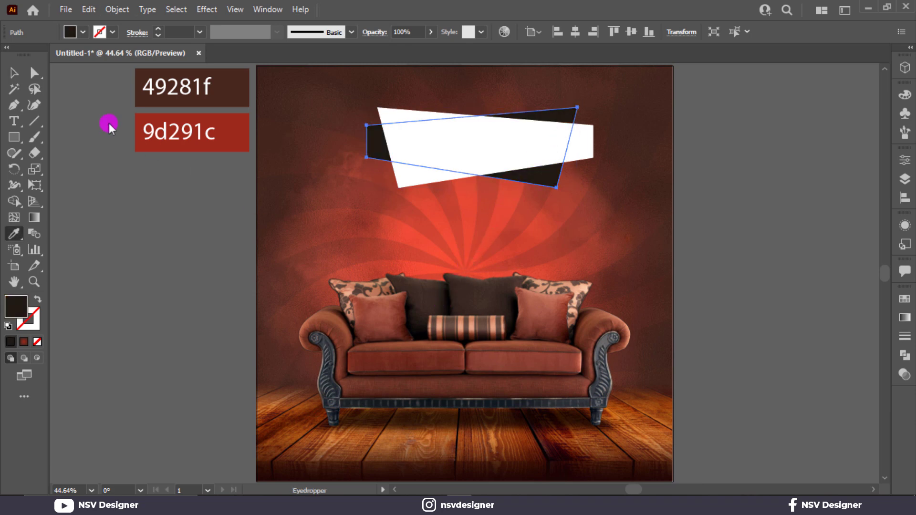
Raise the dark panel's top-right anchor and lift the white panel's bottom-left and top-right corners
left_click(14, 73)
left_click(659, 178)
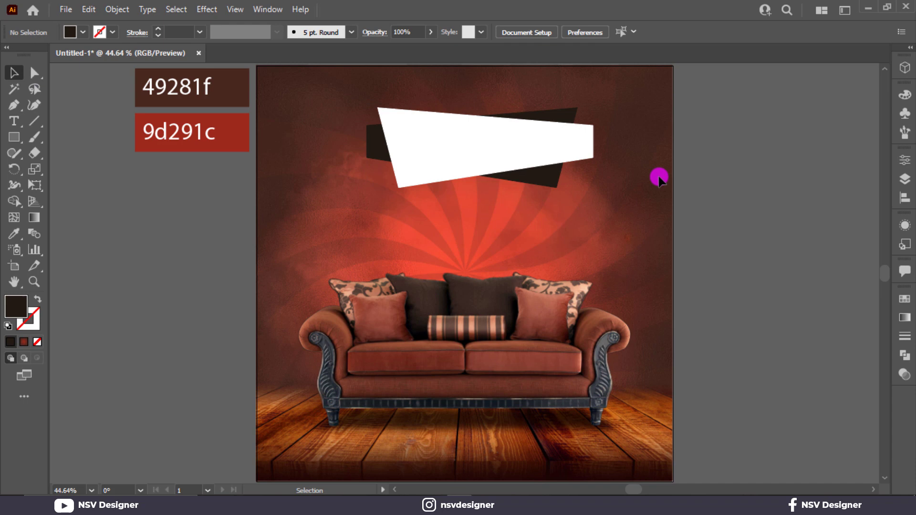
key("a")
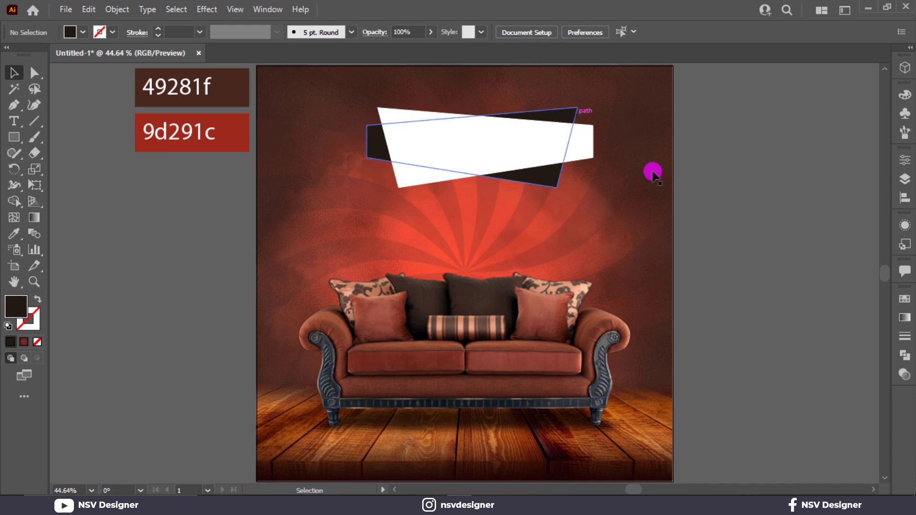
left_click(578, 110)
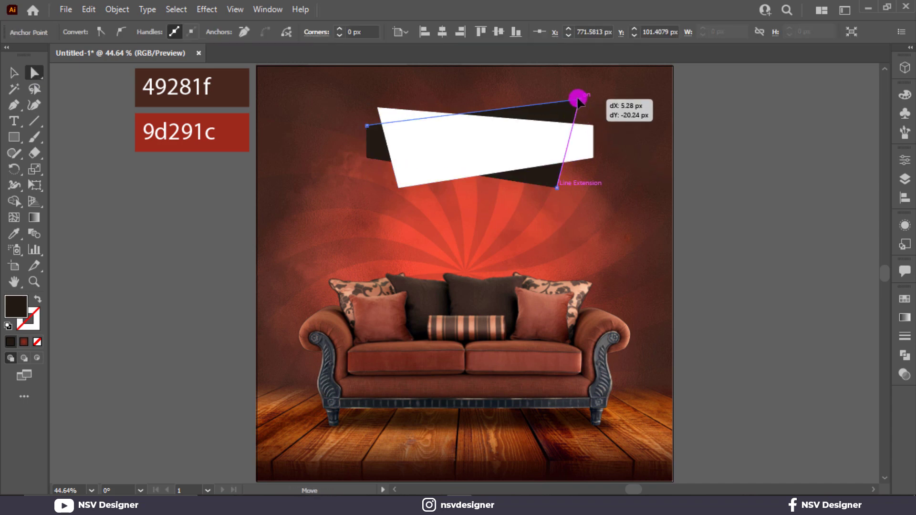
left_click_drag(579, 109, 578, 95)
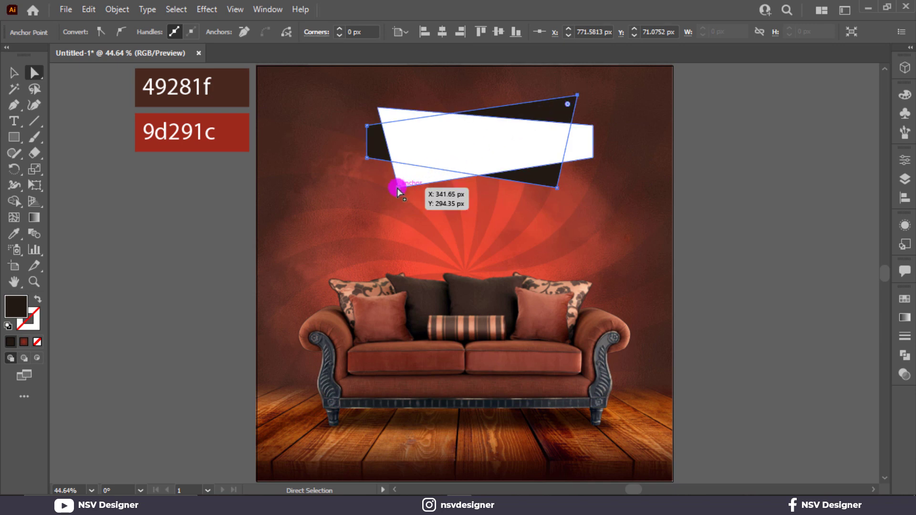
left_click_drag(399, 188, 403, 168)
left_click_drag(593, 126, 593, 119)
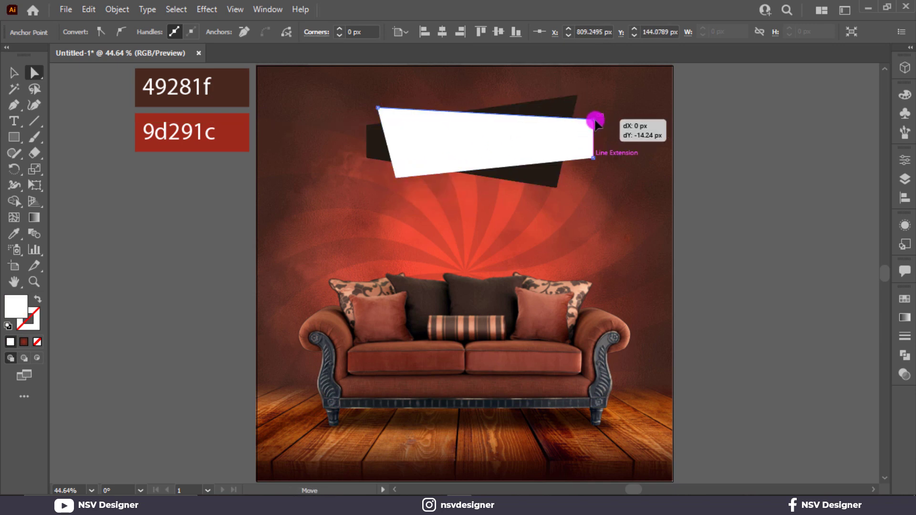
Pull the white panel's top-right corner back down so it sits neatly over the dark panel
left_click(13, 73)
left_click(497, 129)
left_click(651, 143)
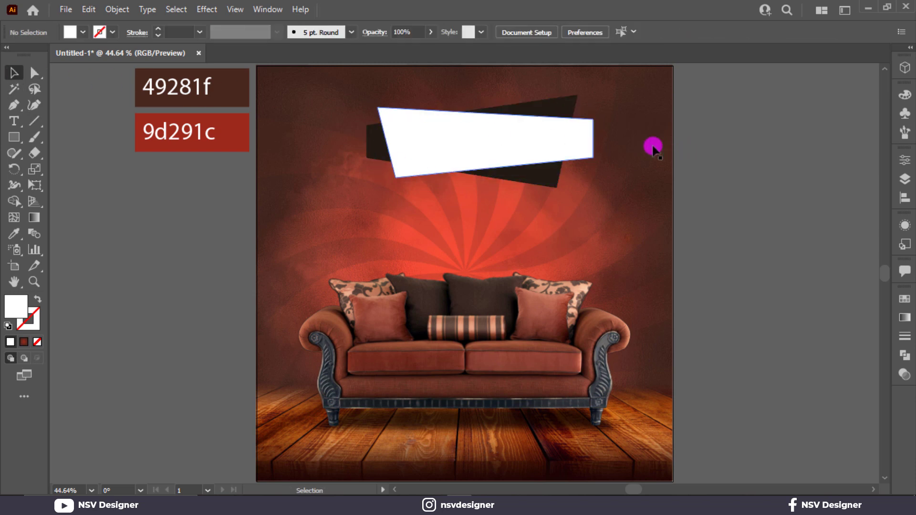
left_click(594, 139)
key("a")
mouse_move(593, 119)
left_mouse_down()
mouse_move(586, 128)
mouse_move(593, 126)
left_mouse_up()
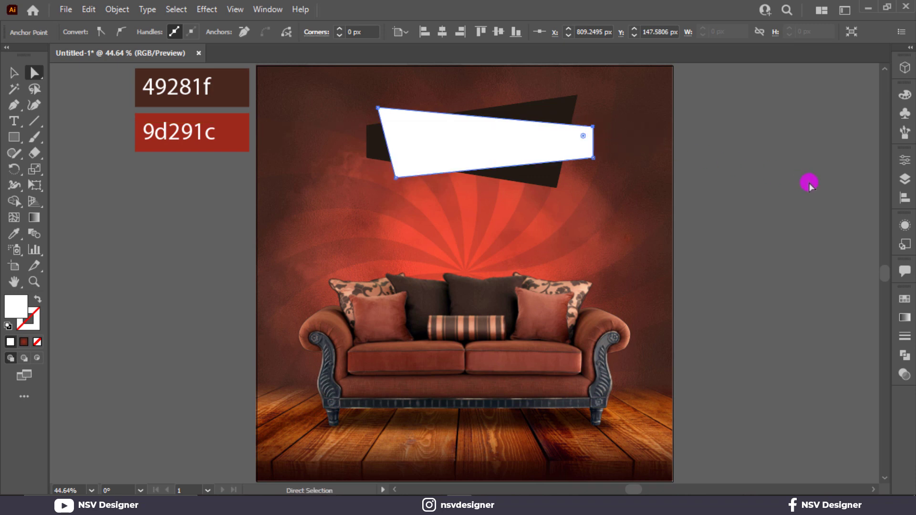
key("v")
left_click(811, 182)
left_click_drag(705, 200, 618, 210)
Add an EXCLUSIVE text line beside the poster and enlarge it
left_click(12, 127)
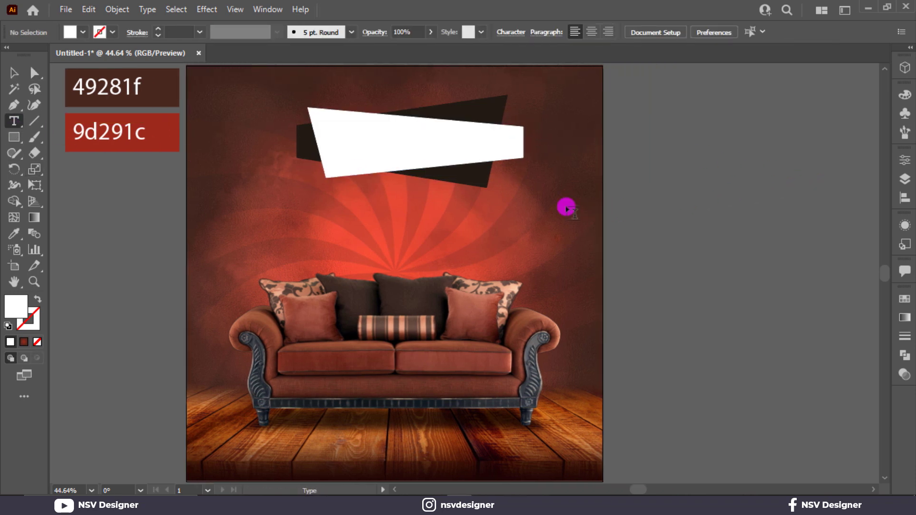
left_click(633, 217)
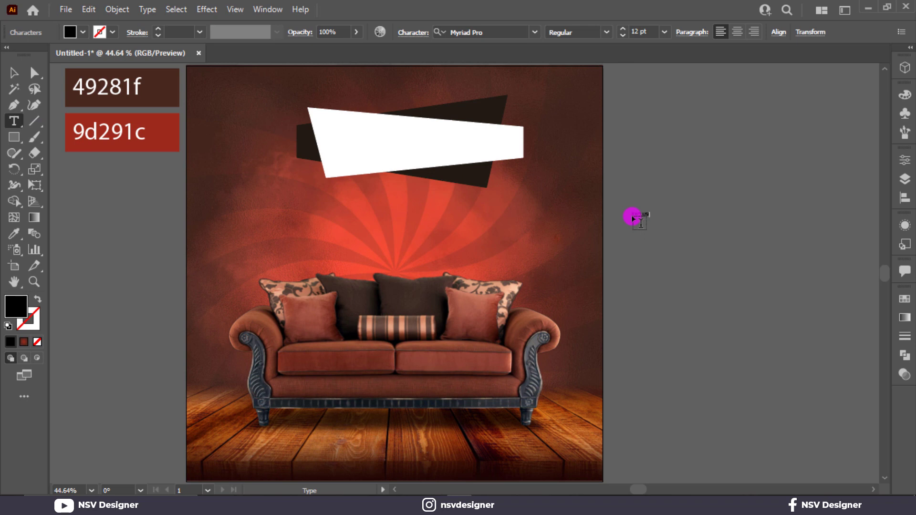
type("EXCLUSIV")
left_click(13, 73)
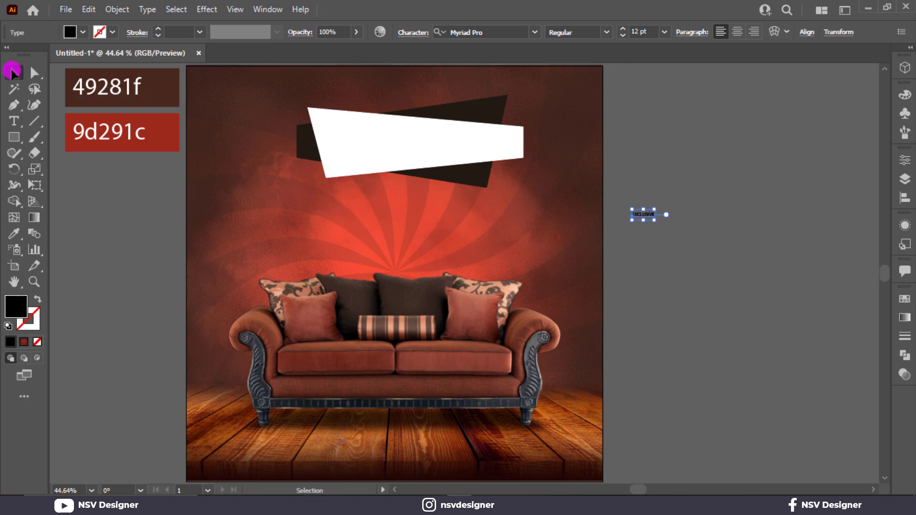
left_click_drag(655, 220, 720, 246)
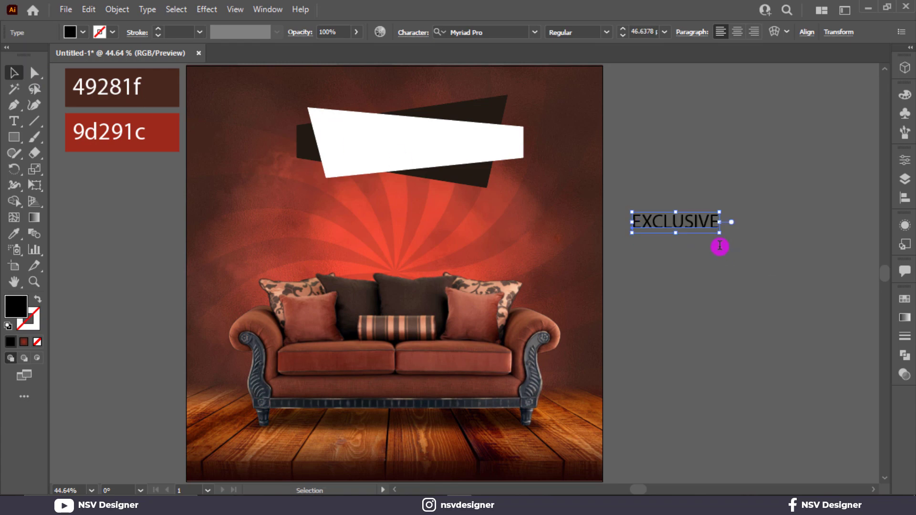
Set the EXCLUSIVE text's font to Montserrat ExtraBold
left_click(504, 28)
type("mon")
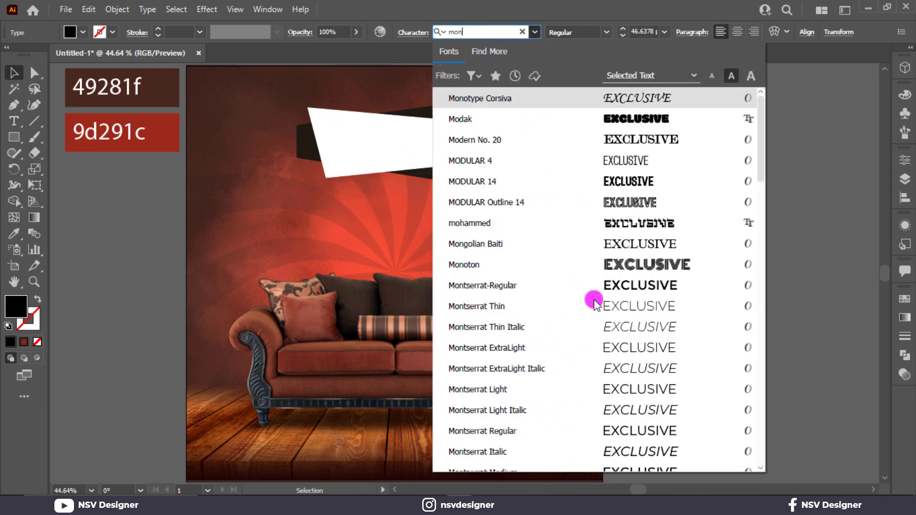
scroll(595, 302, "down", 3)
scroll(606, 291, "down", 1)
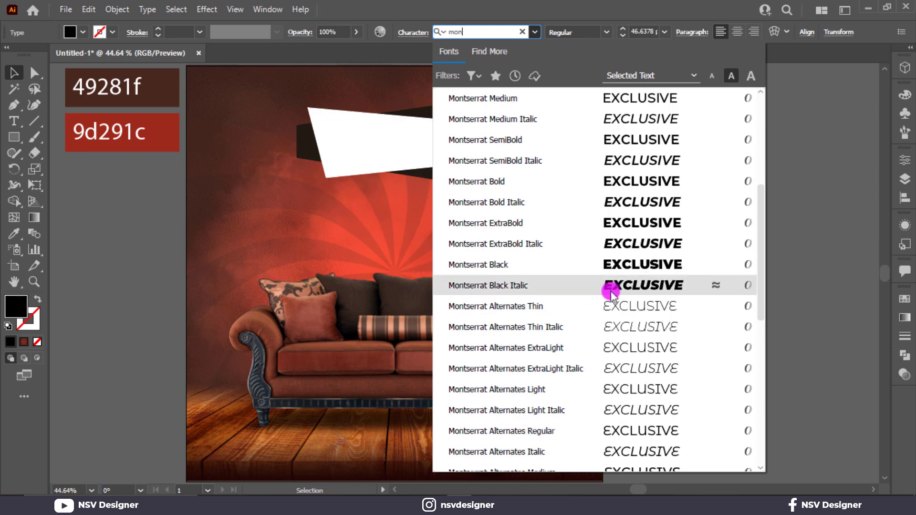
scroll(615, 288, "down", 1)
scroll(628, 286, "down", 3)
scroll(628, 286, "down", 2)
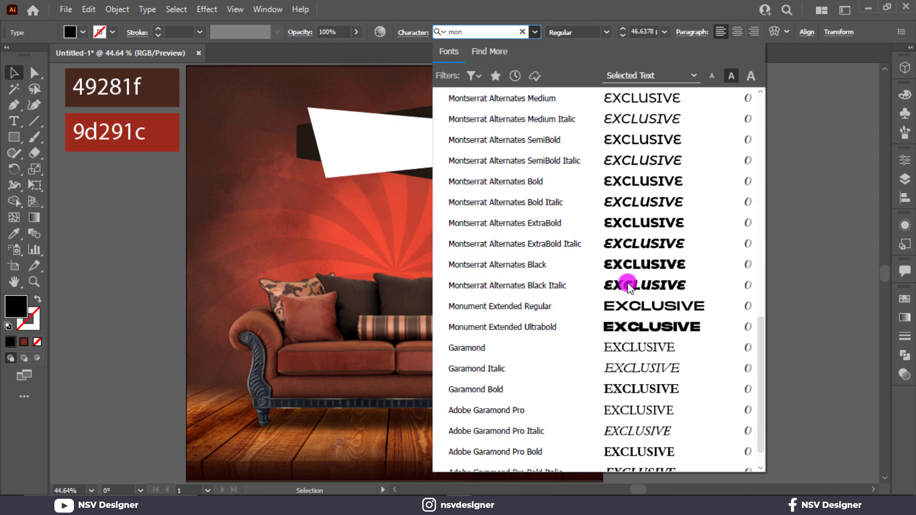
scroll(628, 286, "up", 4)
scroll(628, 286, "up", 2)
scroll(627, 284, "up", 3)
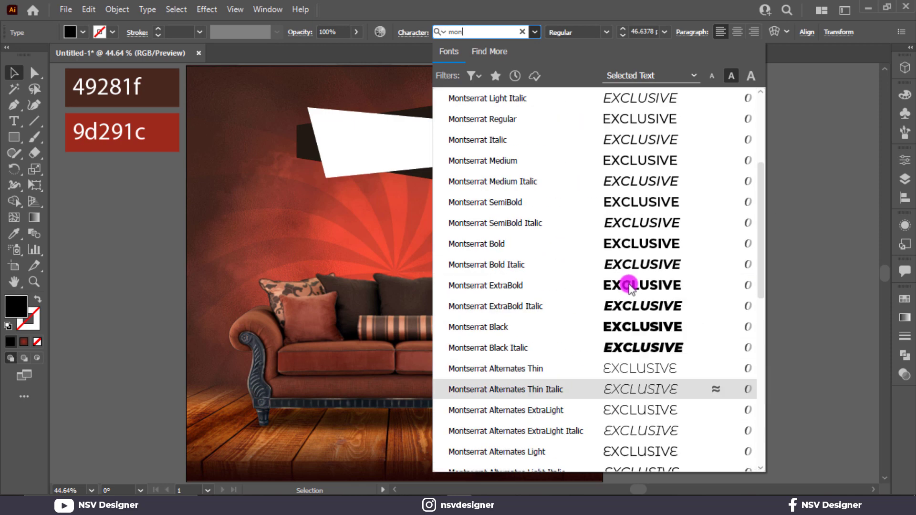
key("Down")
key("Down")
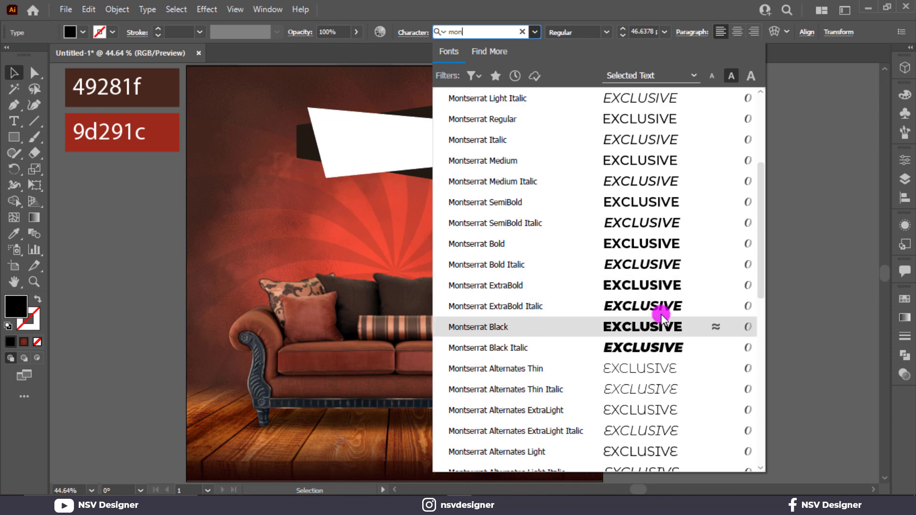
key("Up")
key("Up")
key("Return")
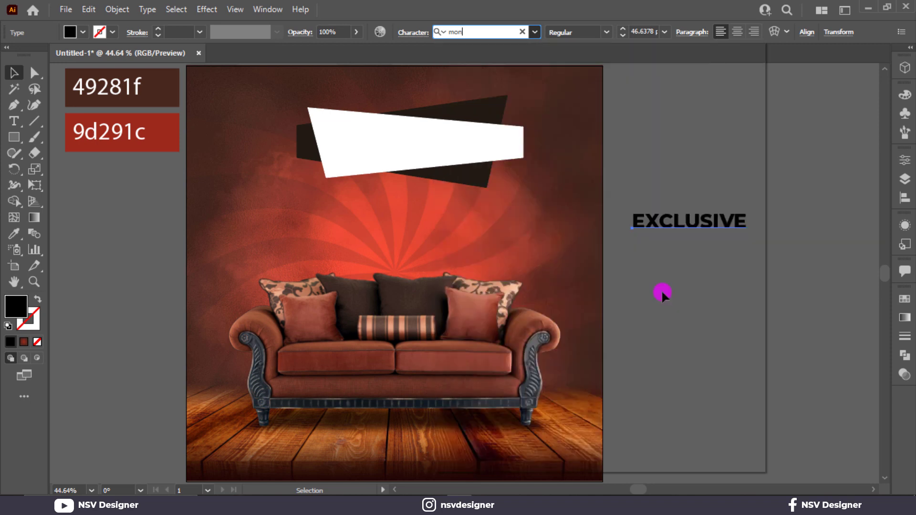
Duplicate the line below and retype the copy as FURNITURE
left_click_drag(718, 224, 701, 267)
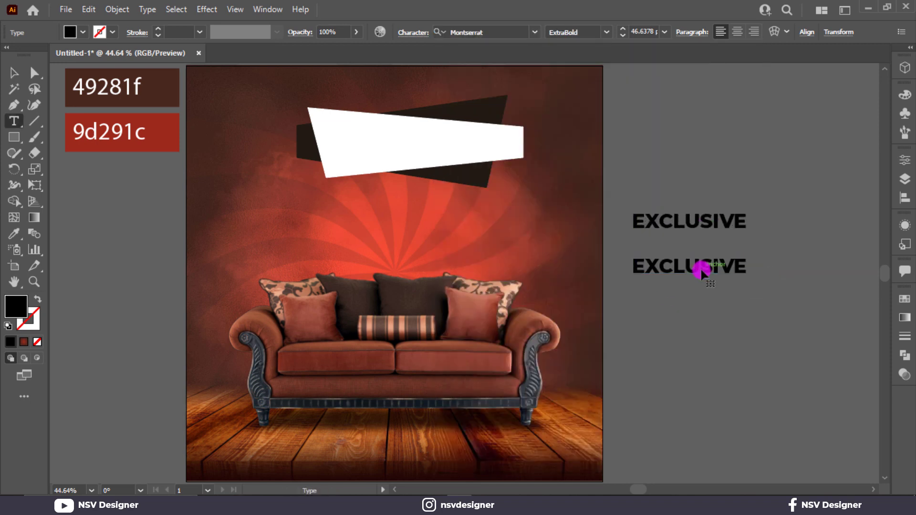
double_click(700, 267)
type("FURNI")
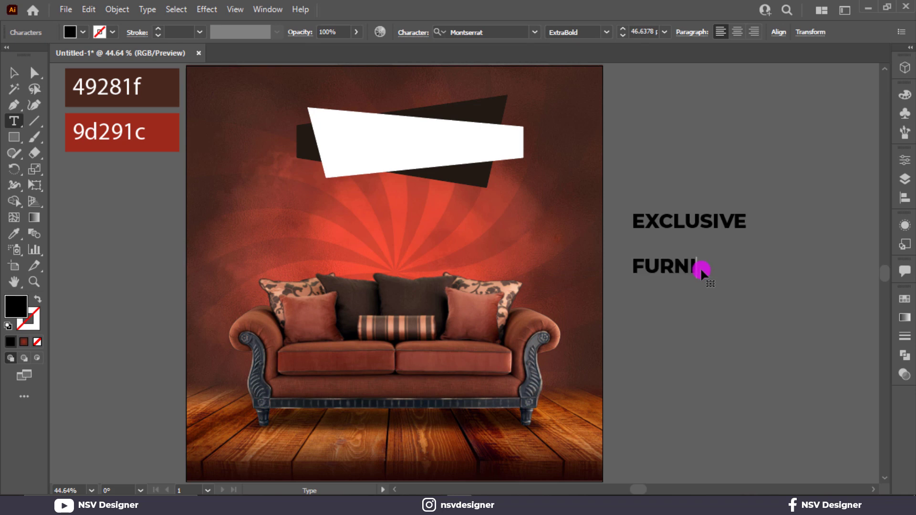
type("TE")
key("BackSpace")
key("BackSpace")
type("RE")
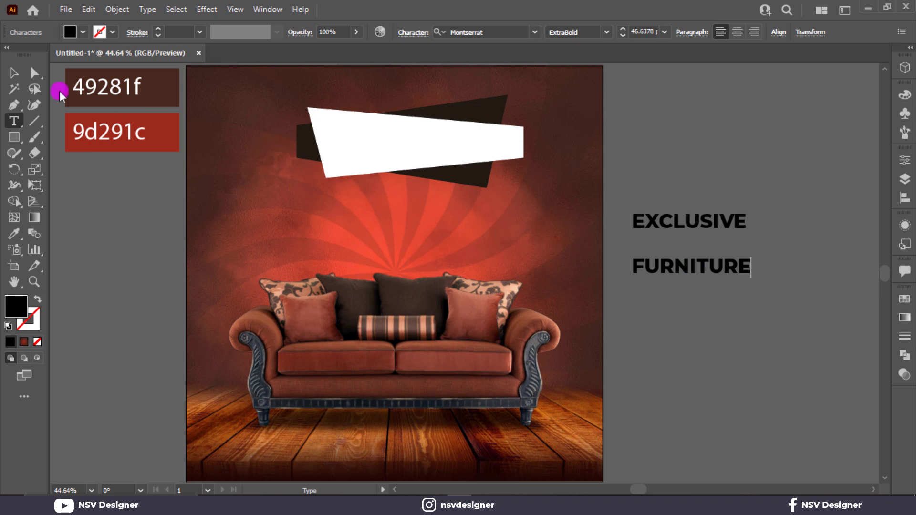
left_click(7, 74)
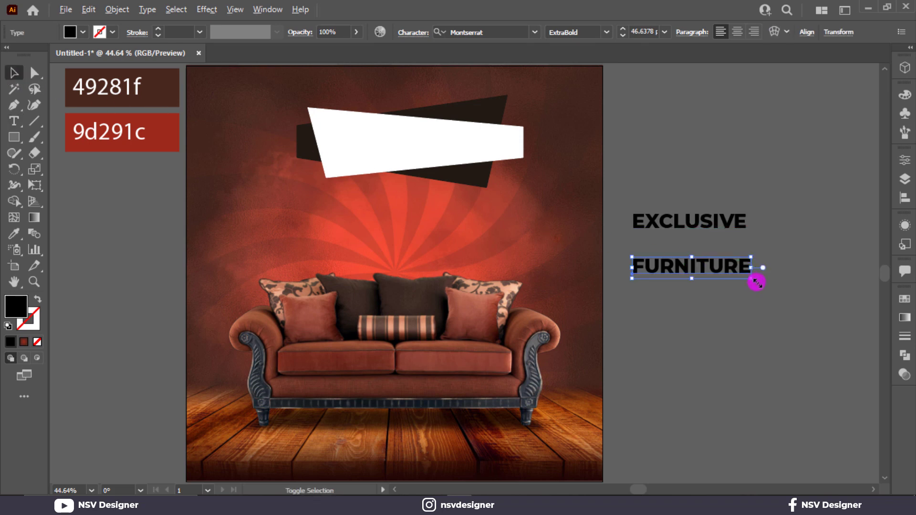
Enlarge FURNITURE, tuck it under EXCLUSIVE, and sample the dark banner colour onto both lines
left_click_drag(757, 283, 814, 294)
left_click_drag(728, 265, 714, 247)
left_click(699, 225, "shift")
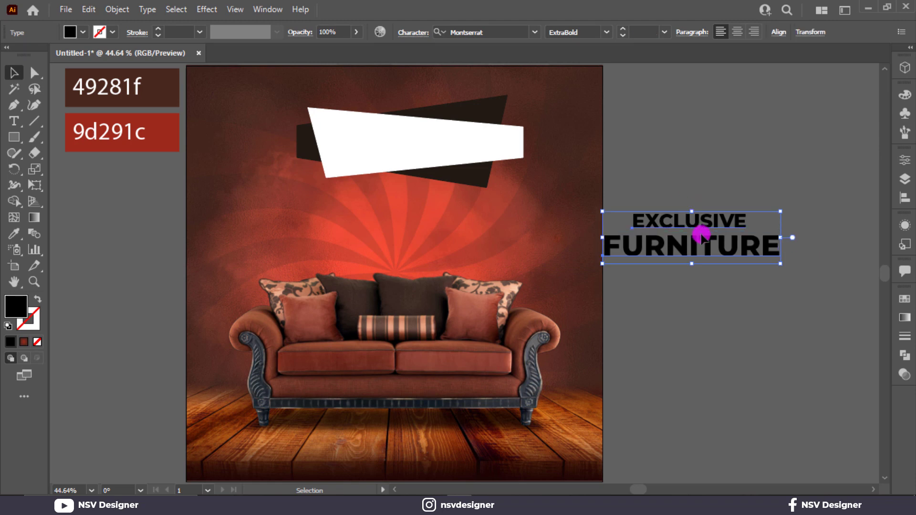
key("i")
left_click(496, 104)
Move the heading onto the white banner and recolour it red 9d291c
left_click(14, 73)
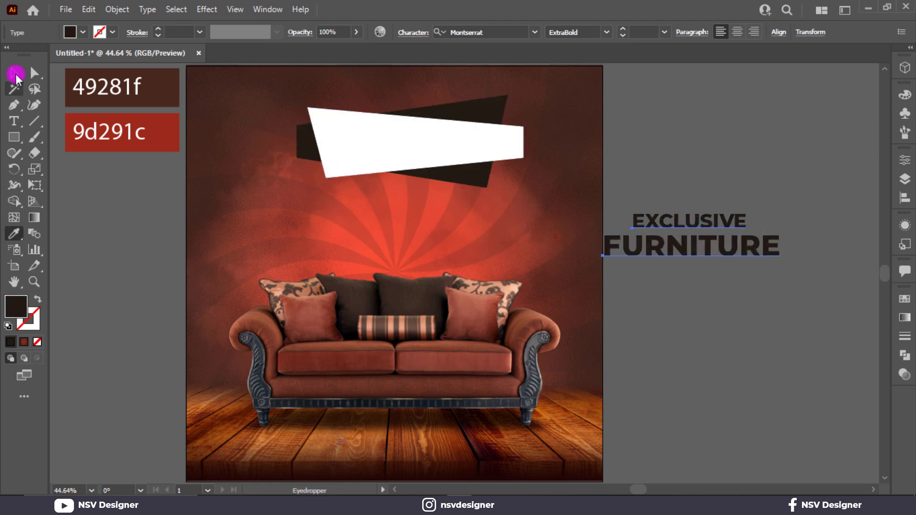
mouse_move(632, 253)
left_mouse_down()
mouse_move(361, 162)
mouse_move(353, 150)
left_mouse_up()
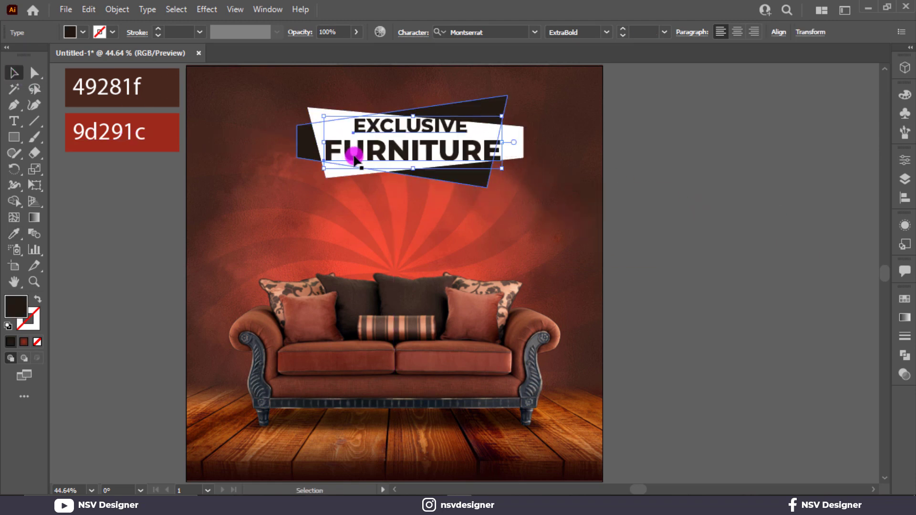
left_click(490, 168, "shift")
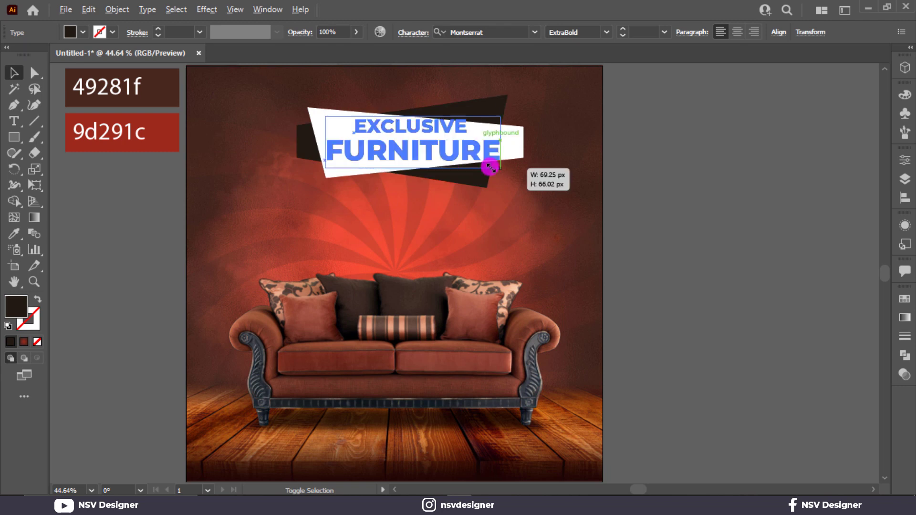
left_click(434, 158)
key("i")
left_click(162, 138)
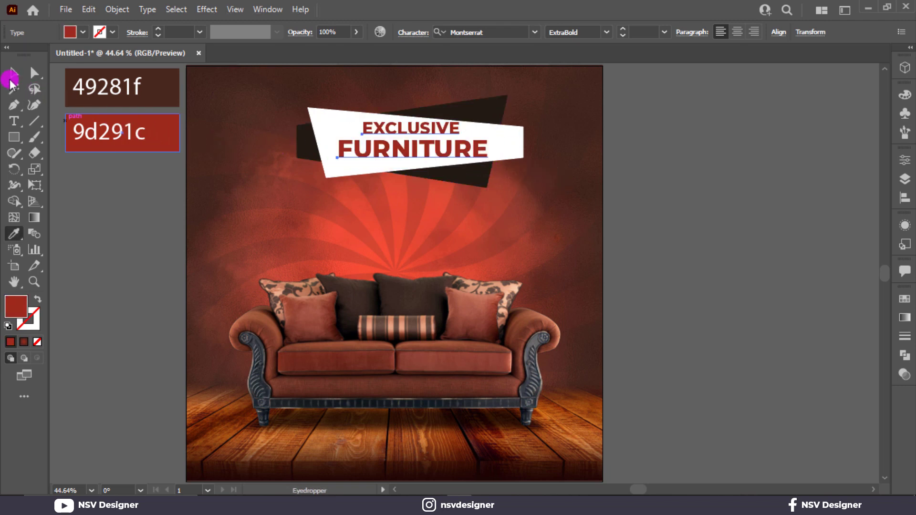
Move the EXCLUSIVE FURNITURE heading off the poster to the right
left_click(11, 76)
scroll(358, 162, "up", 1)
scroll(377, 176, "up", 1)
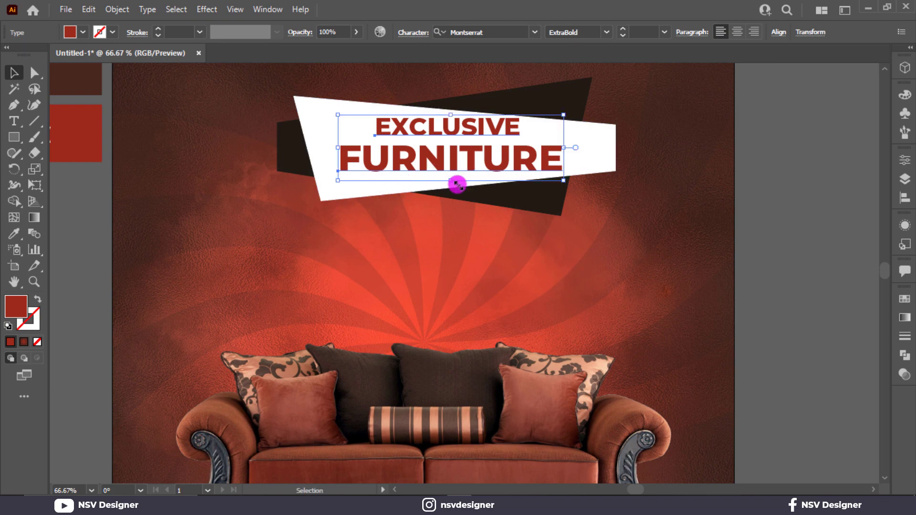
scroll(457, 185, "down", 2)
scroll(675, 194, "up", 1)
mouse_move(286, 152)
left_mouse_down()
mouse_move(638, 193)
mouse_move(646, 173)
left_mouse_up()
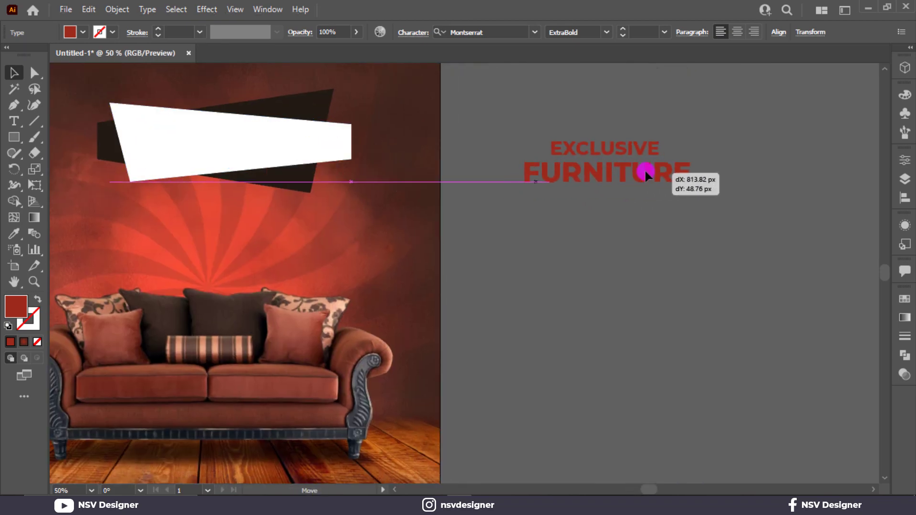
Copy the white banner beside the poster, offset its path by -10 px, and delete the outer shape
left_click(620, 234)
mouse_move(343, 160)
left_mouse_down()
mouse_move(619, 343)
mouse_move(604, 270)
left_mouse_up()
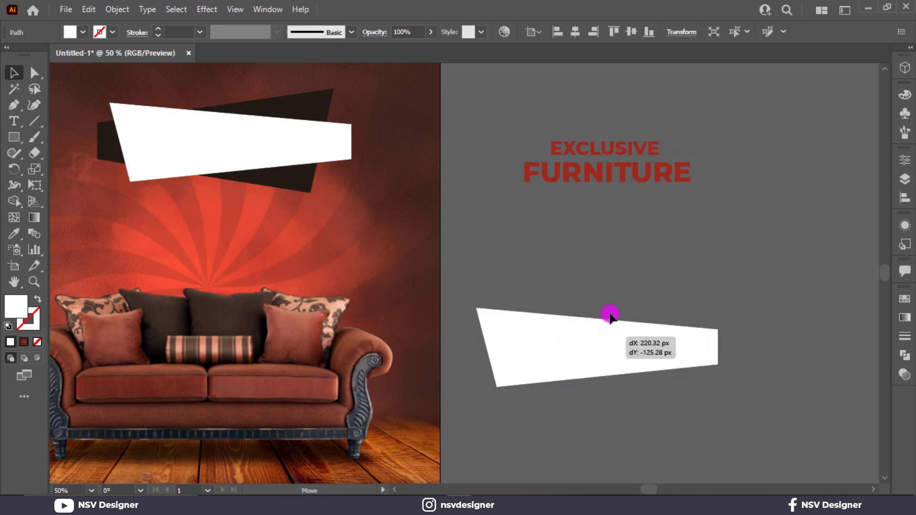
left_click(126, 10)
left_click(403, 372)
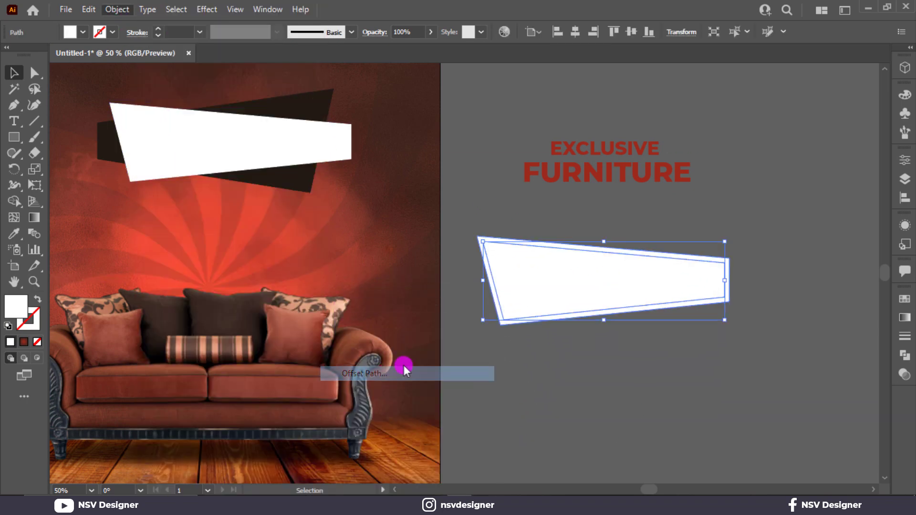
scroll(706, 227, "down", 5)
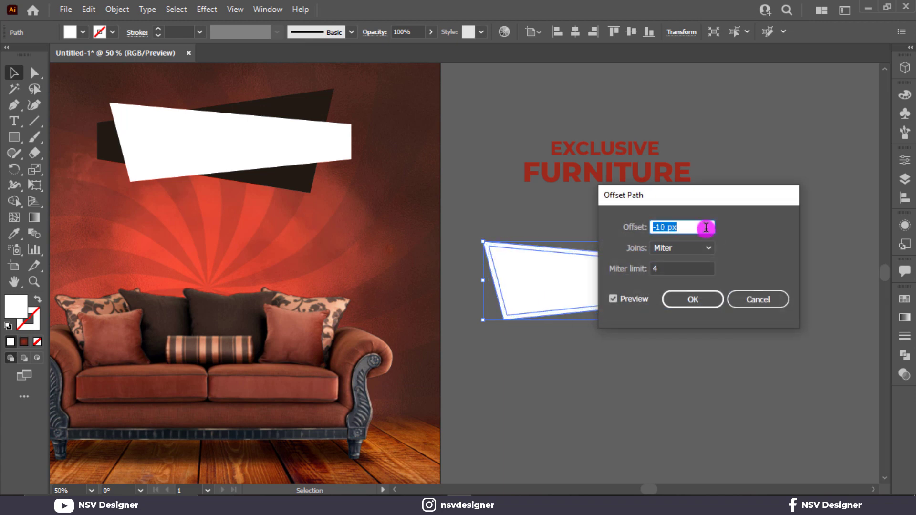
left_click(694, 301)
left_click(676, 357)
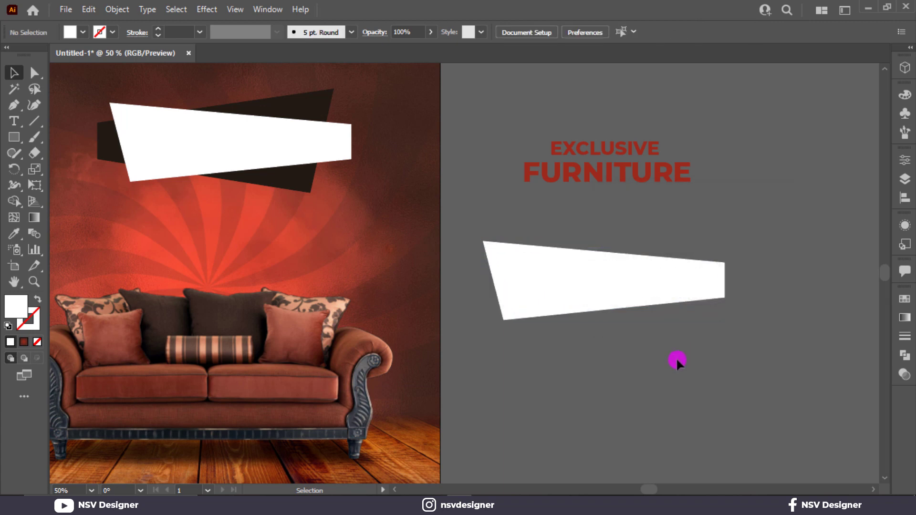
left_click(500, 320)
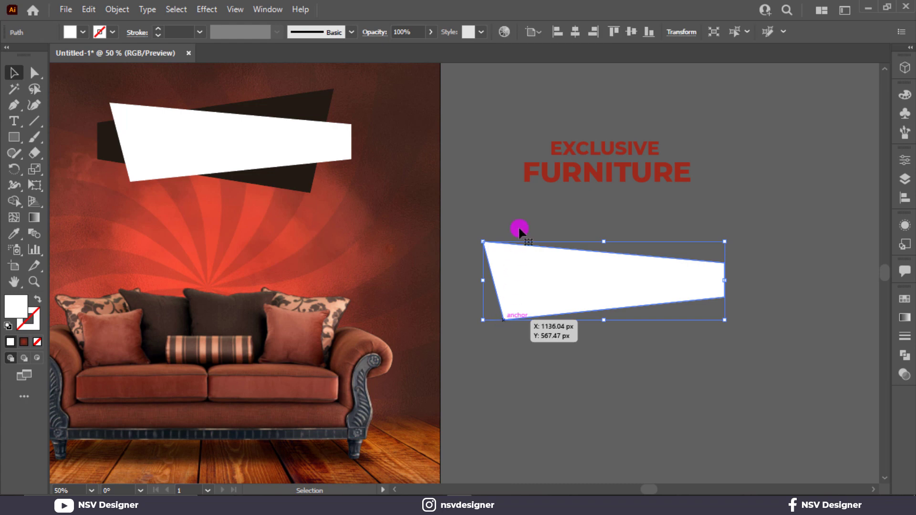
key("Delete")
Convert the heading to outlines and stack it over the smaller banner shape, selecting both
left_click(603, 167)
right_click(602, 166)
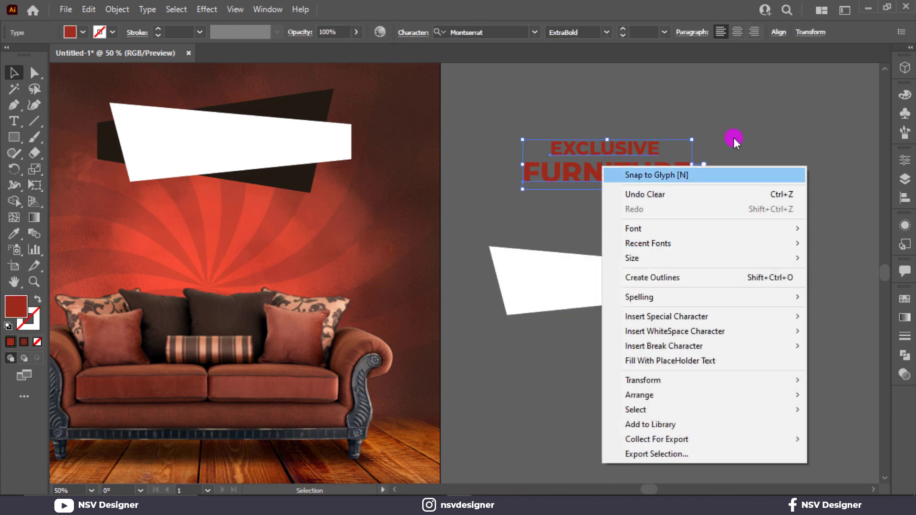
left_click(734, 137)
left_click(632, 160)
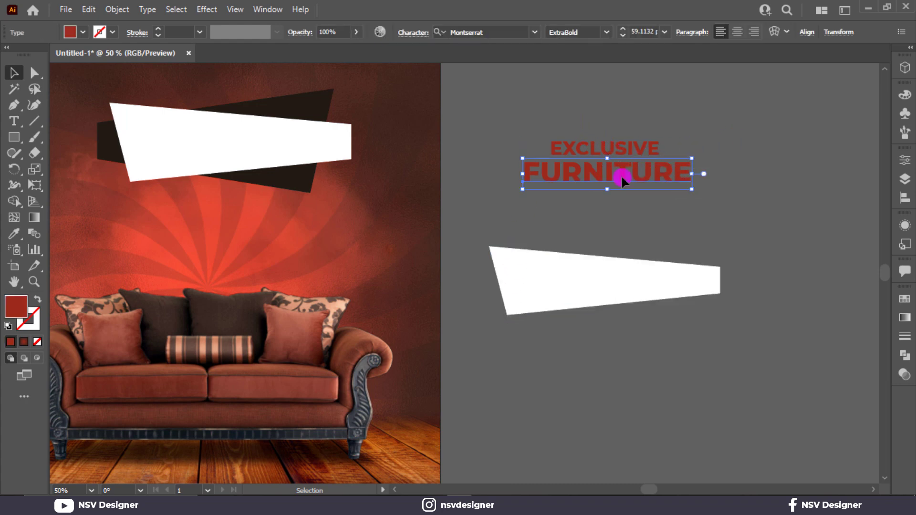
right_click(636, 180)
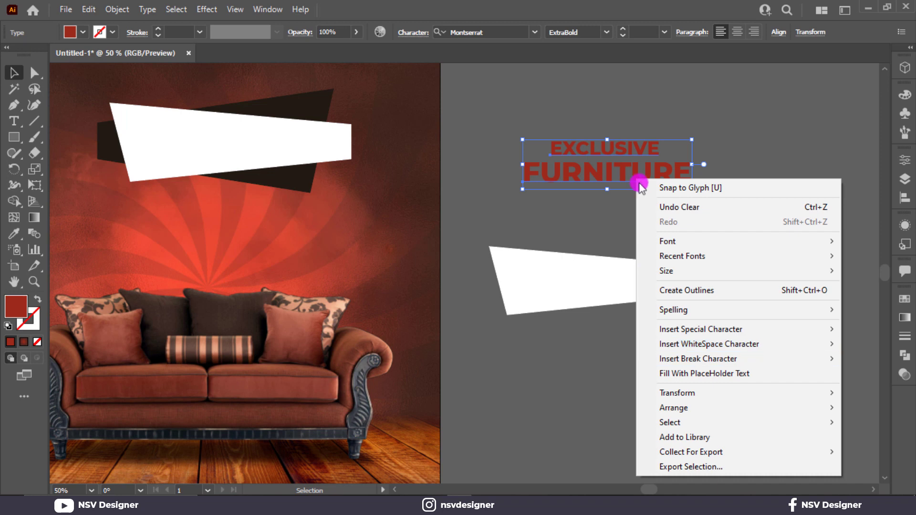
left_click(711, 288)
left_click(713, 233)
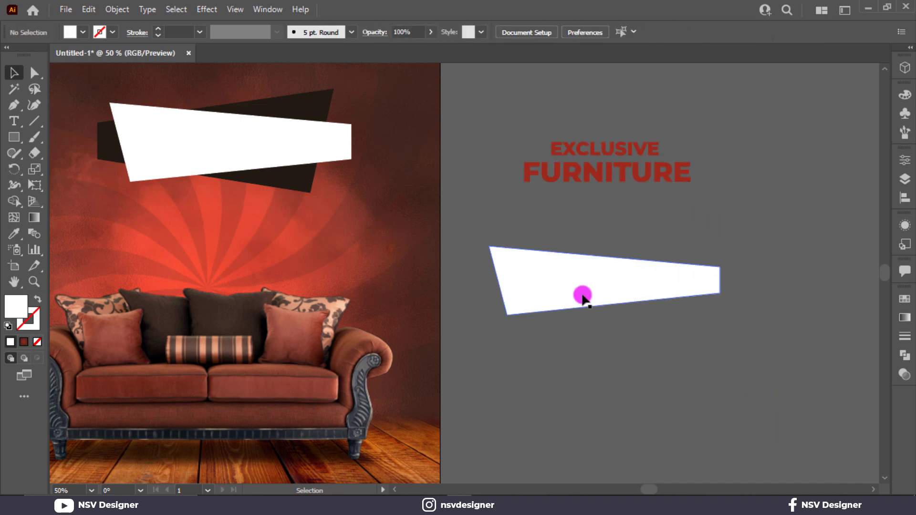
left_click_drag(583, 297, 590, 161)
left_click_drag(620, 205, 596, 158)
Envelope-distort the heading with the banner shape as top object and set it on the poster's banner
left_click(116, 9)
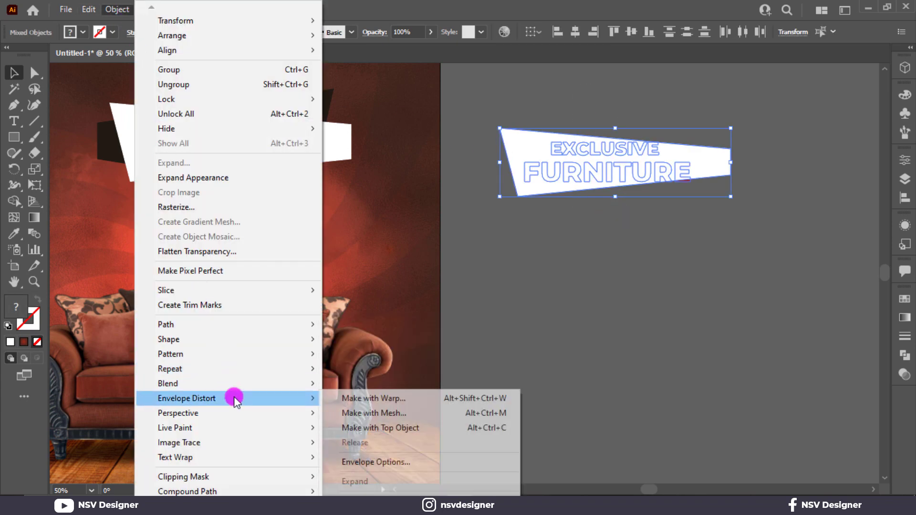
left_click(363, 428)
left_click(538, 355)
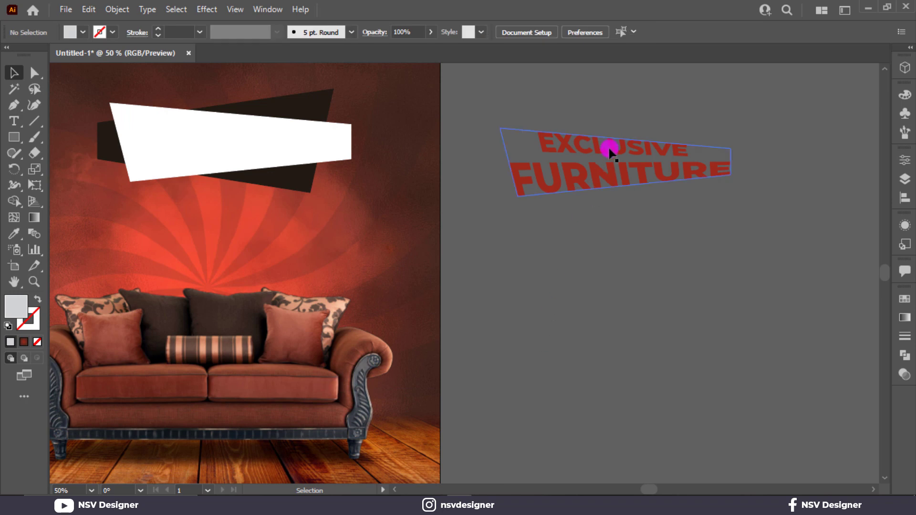
mouse_move(642, 177)
left_mouse_down()
mouse_move(247, 164)
mouse_move(446, 160)
left_mouse_up()
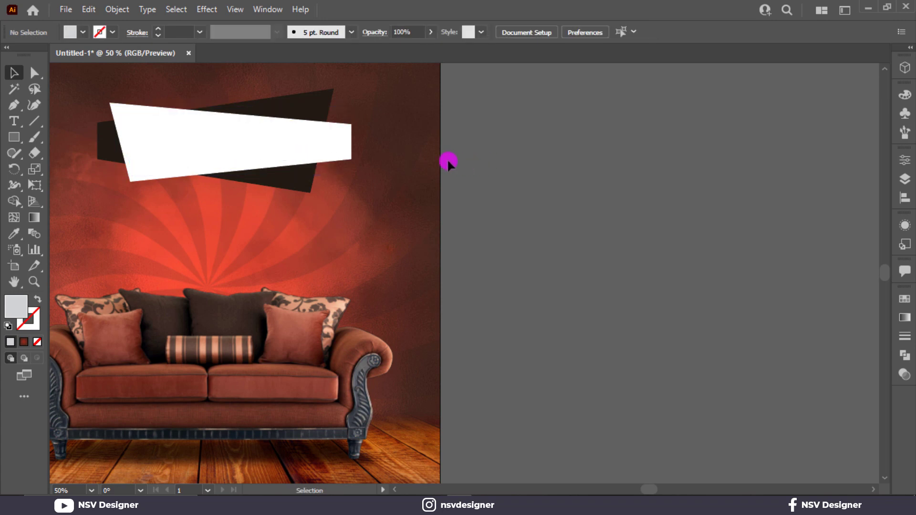
left_click(163, 168)
left_click_drag(249, 172, 260, 172)
left_click(527, 193)
key("ctrl+0")
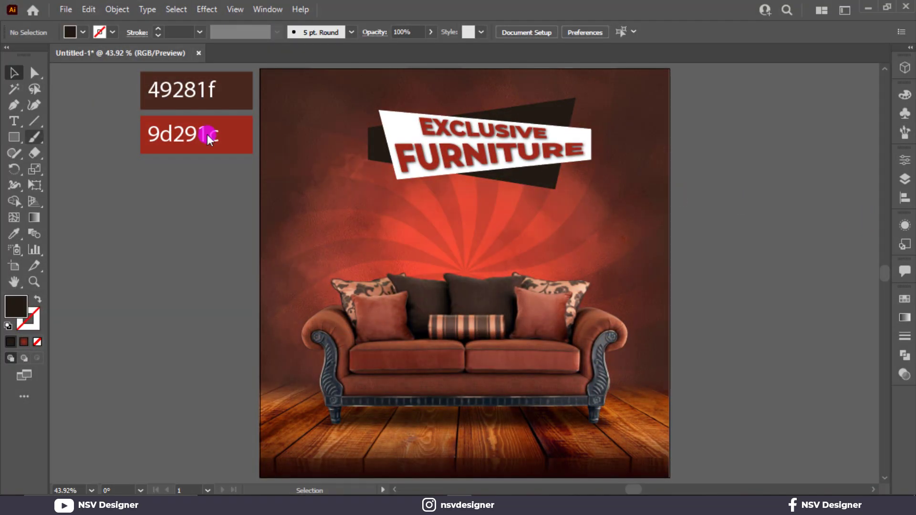
Draw a chevron line with the Pen tool, dipping above the banner and rising to the upper right
left_click(13, 105)
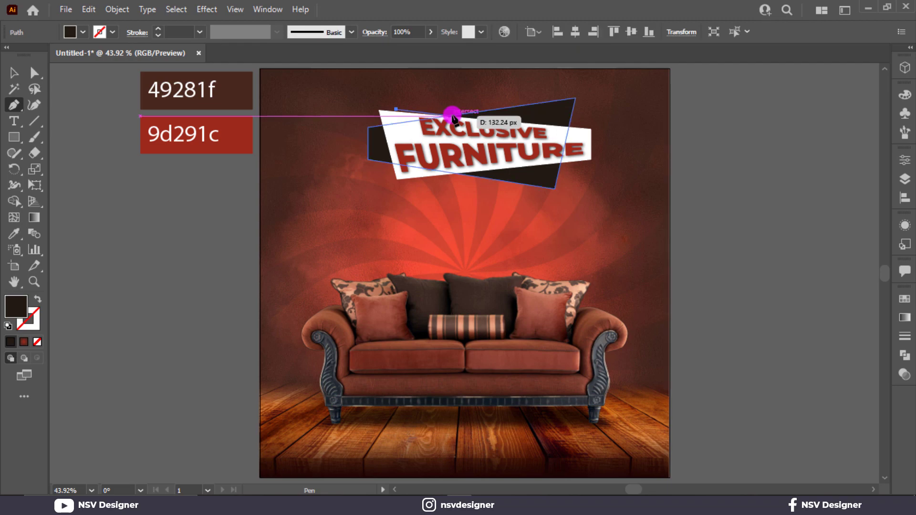
scroll(453, 116, "up", 5)
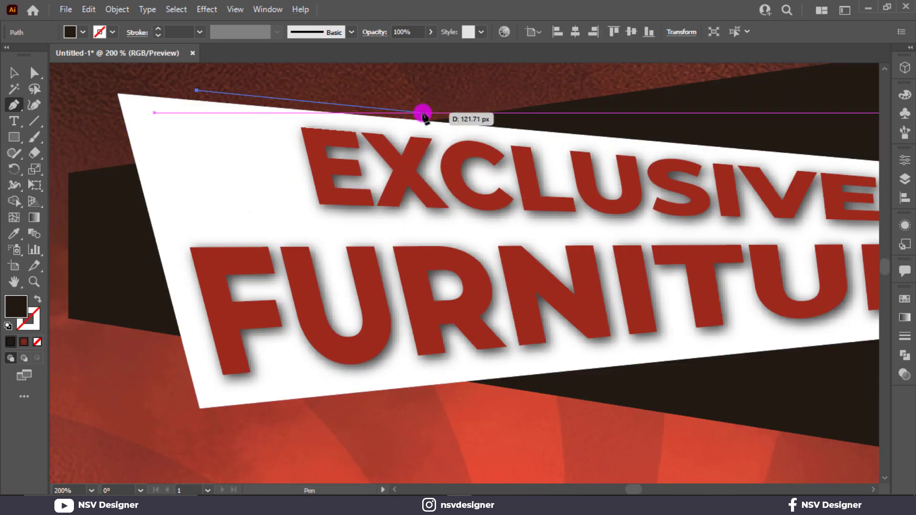
left_click(428, 112)
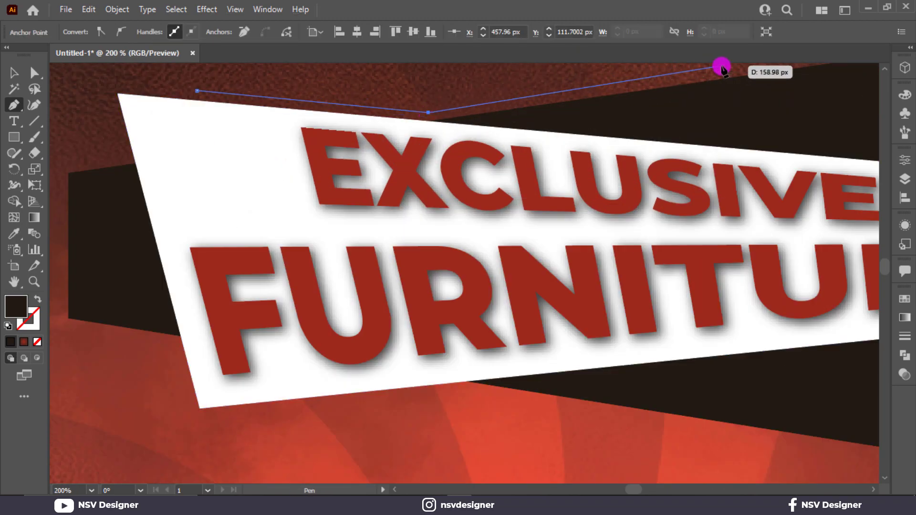
left_click(722, 67)
left_click(11, 78)
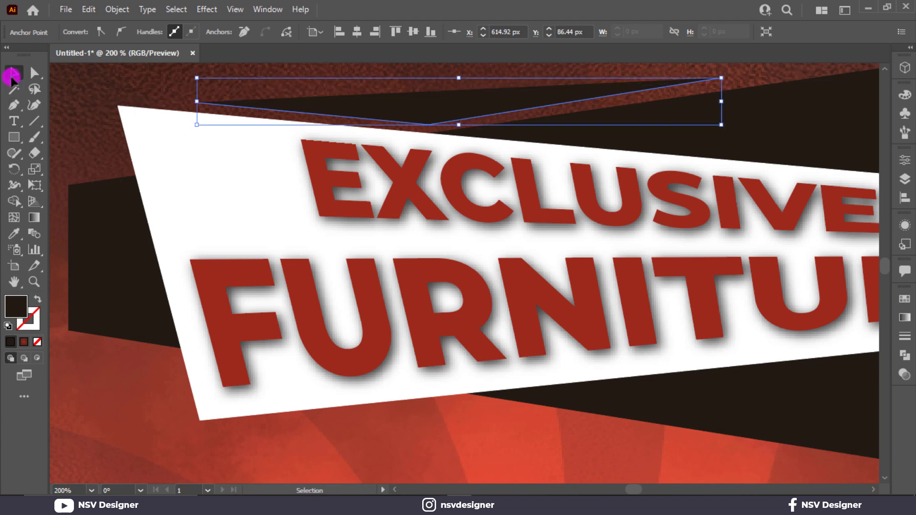
Make the new line a white 2 pt stroke
key("shift+x")
left_click(98, 82)
left_click(207, 103)
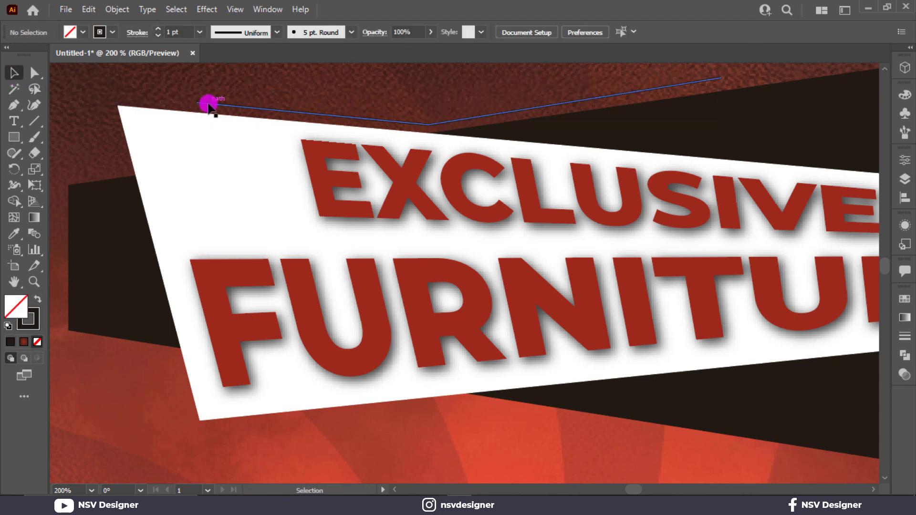
left_click(113, 32)
left_click(28, 56)
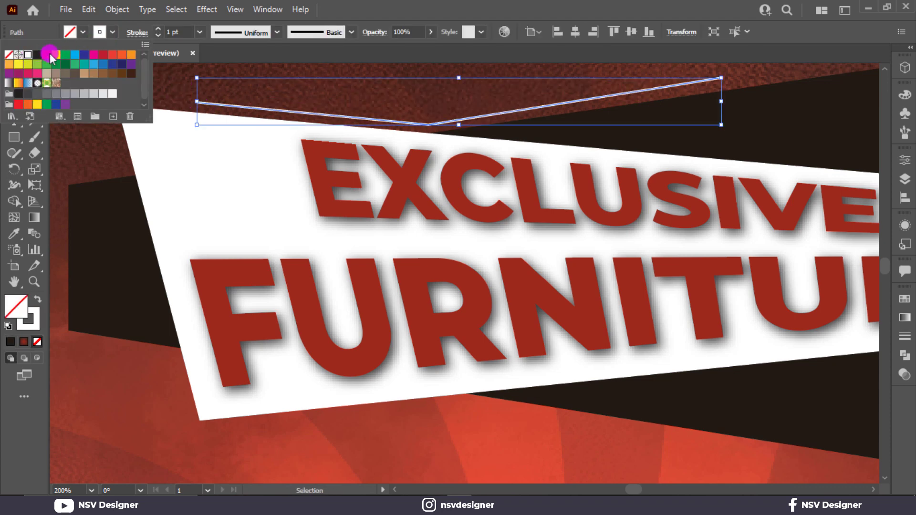
left_click(180, 32)
type("2")
key("Return")
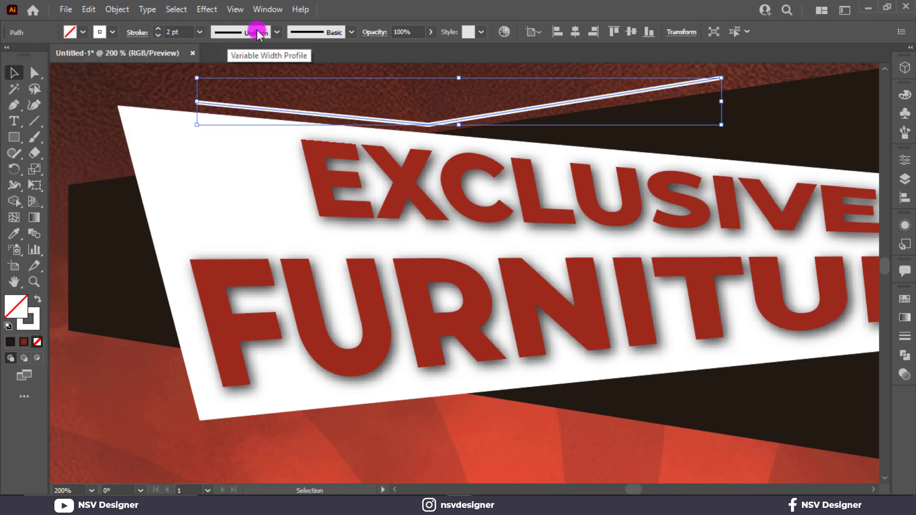
Give the upper white line a tapered elliptical width profile
left_click(256, 31)
left_click(249, 56)
left_click(372, 103)
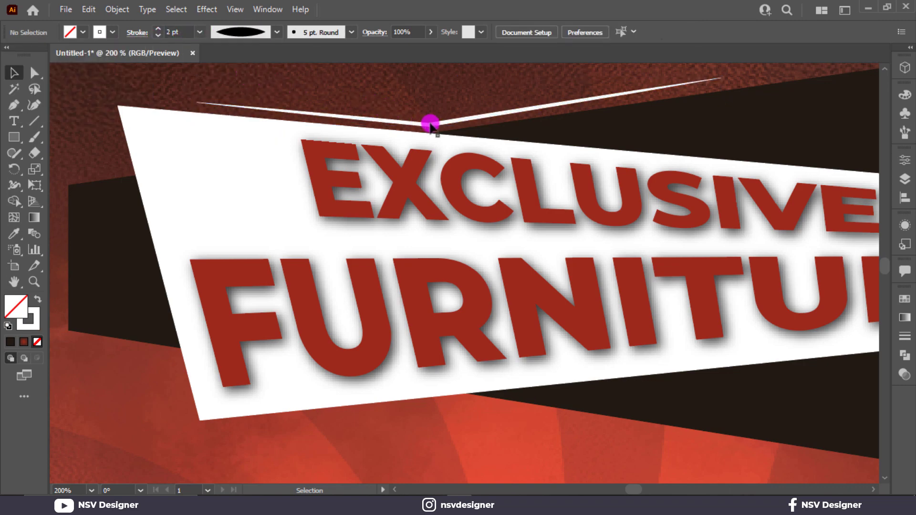
left_click(434, 125)
scroll(435, 124, "down", 3)
scroll(432, 126, "down", 2)
Draw a second chevron line below the banner, bending under its middle
key("p")
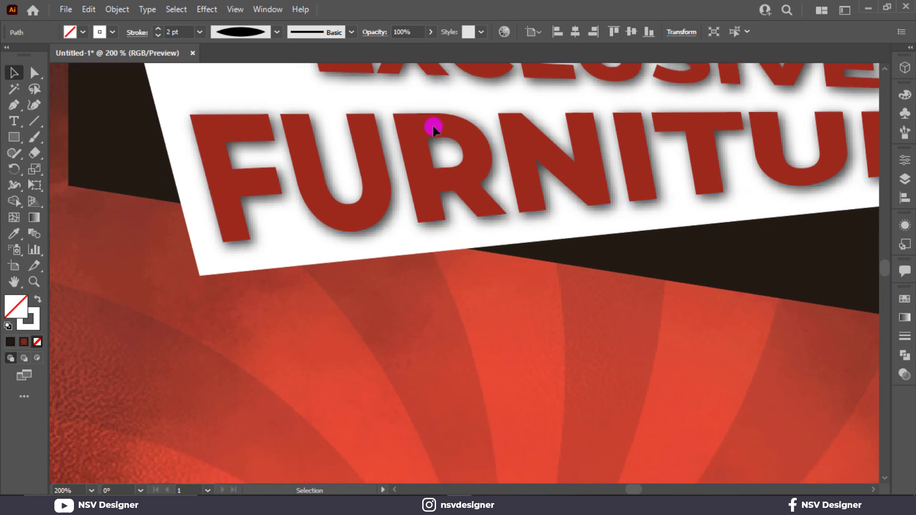
left_click(212, 285)
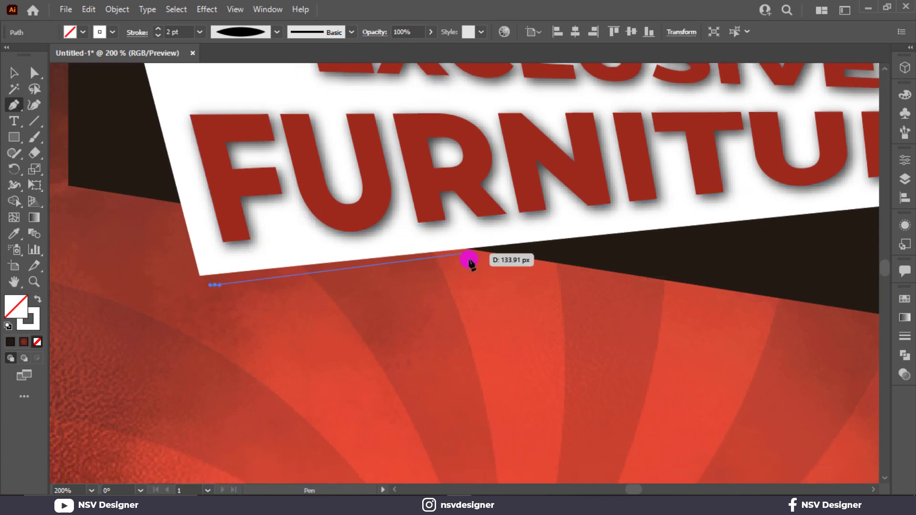
left_click(468, 258)
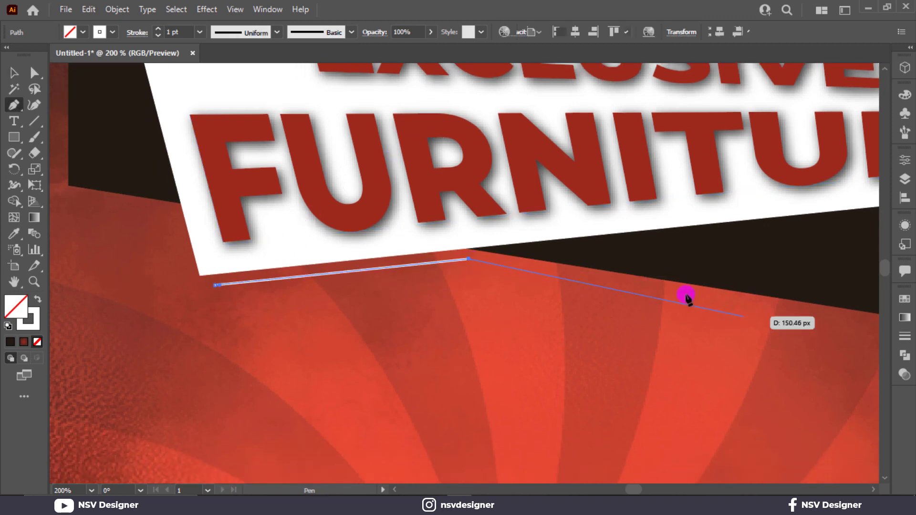
left_click(817, 317)
key("ctrl+minus")
scroll(660, 303, "up", 3)
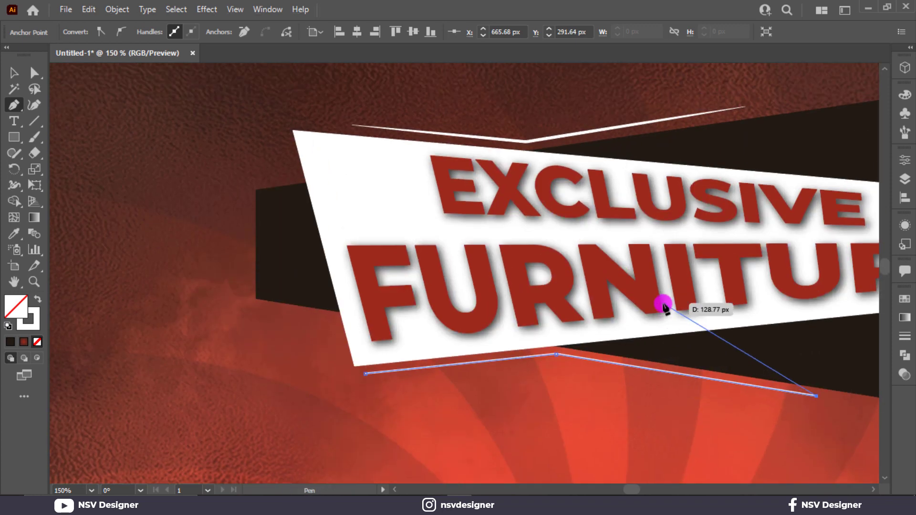
Eyedropper the white line style onto the lower line and give it a tapered elliptical profile
key("i")
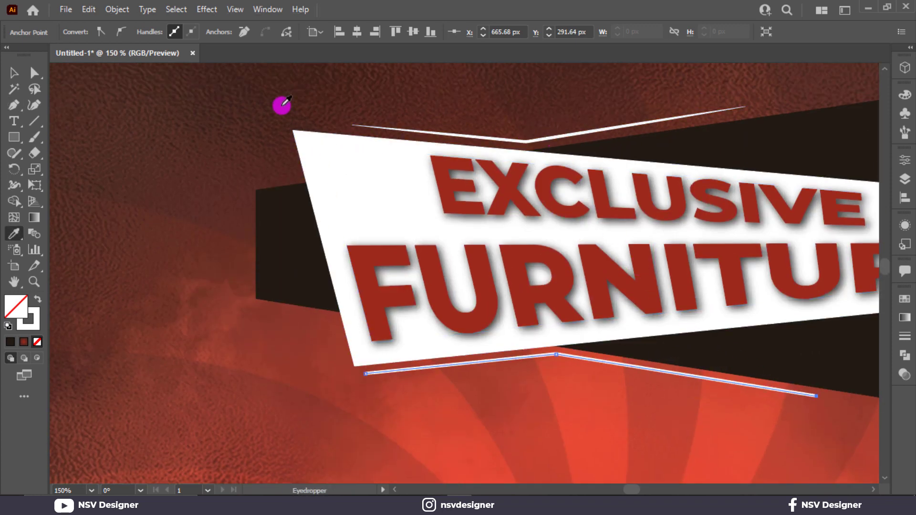
left_click(14, 76)
left_click(484, 111)
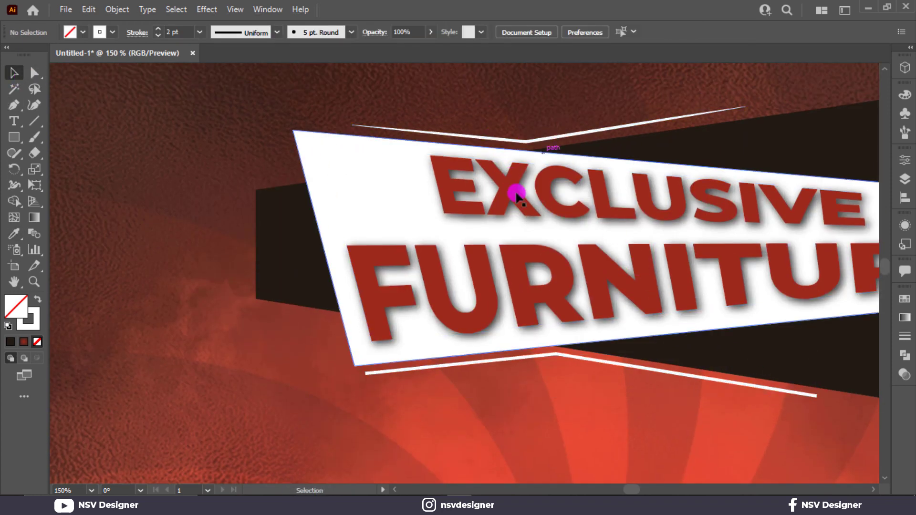
left_click(579, 356)
left_click(239, 31)
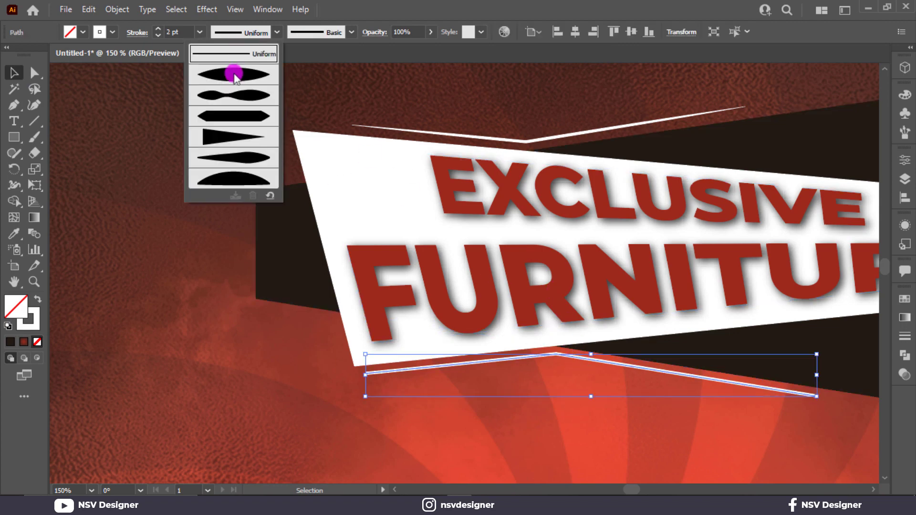
left_click(236, 72)
left_click(238, 212)
key("ctrl+minus")
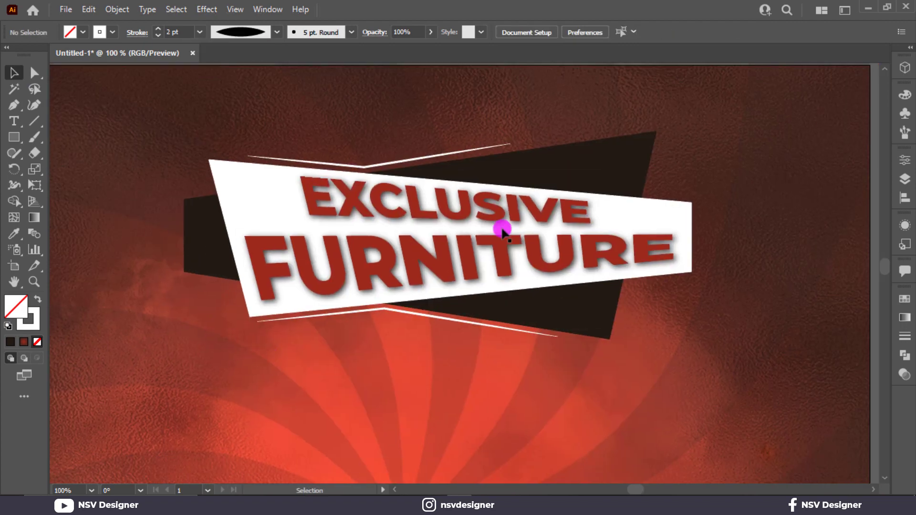
Draw a short bent accent line at the dark shape's top-right corner
key("p")
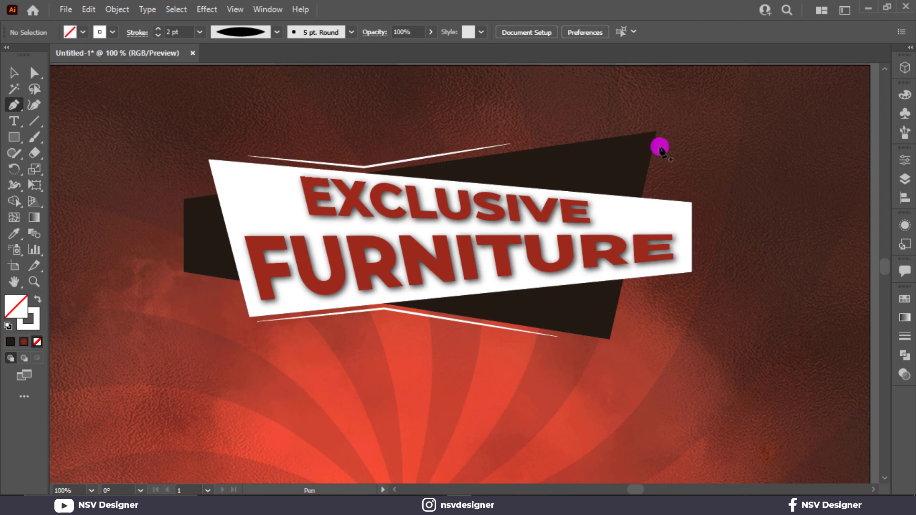
left_click_drag(657, 134, 658, 158)
left_click_drag(648, 192, 678, 196)
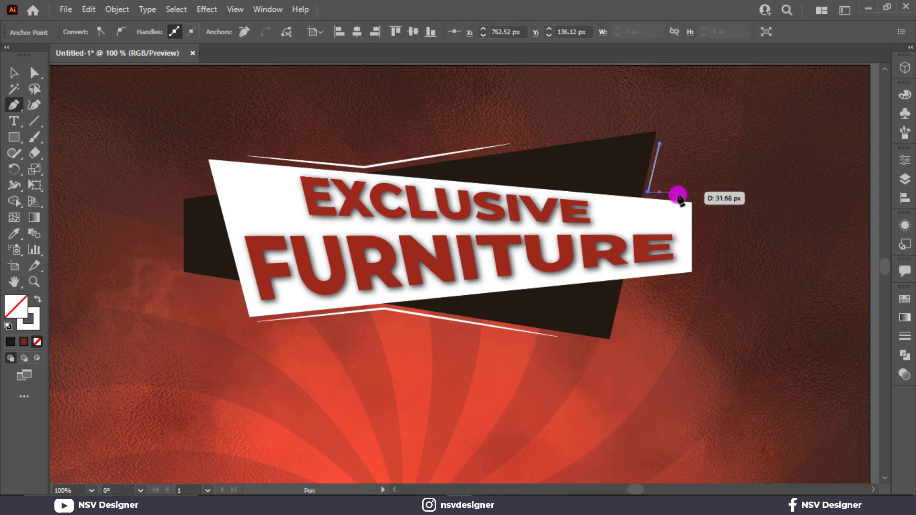
left_click(678, 195)
left_click(14, 72)
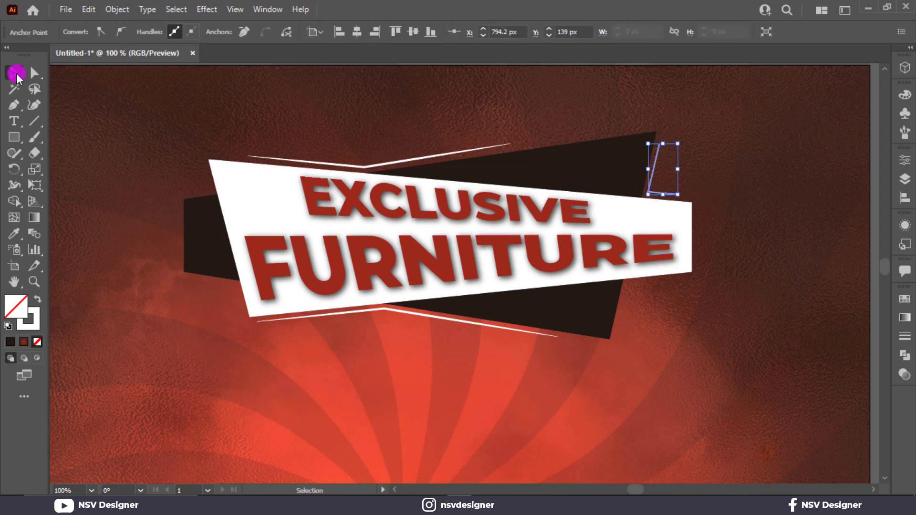
left_click(700, 170)
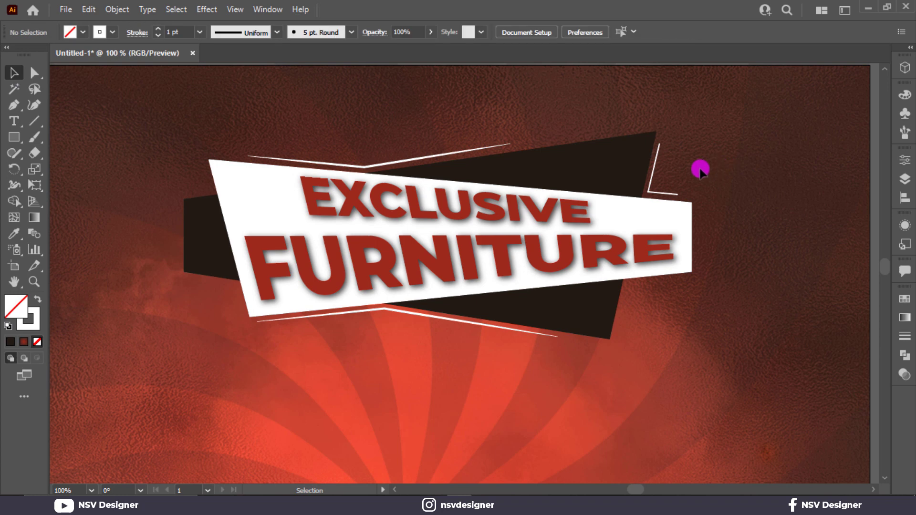
left_click(655, 177)
Eyedropper the banner line's style so the corner line is a 2 pt white stroke with no fill
key("i")
left_click(437, 152)
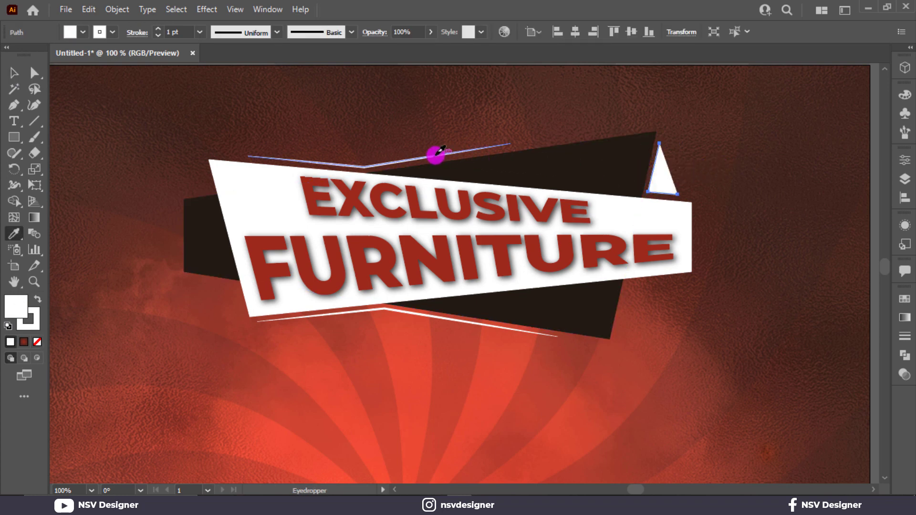
left_click(437, 153)
left_click(437, 153)
left_click(13, 73)
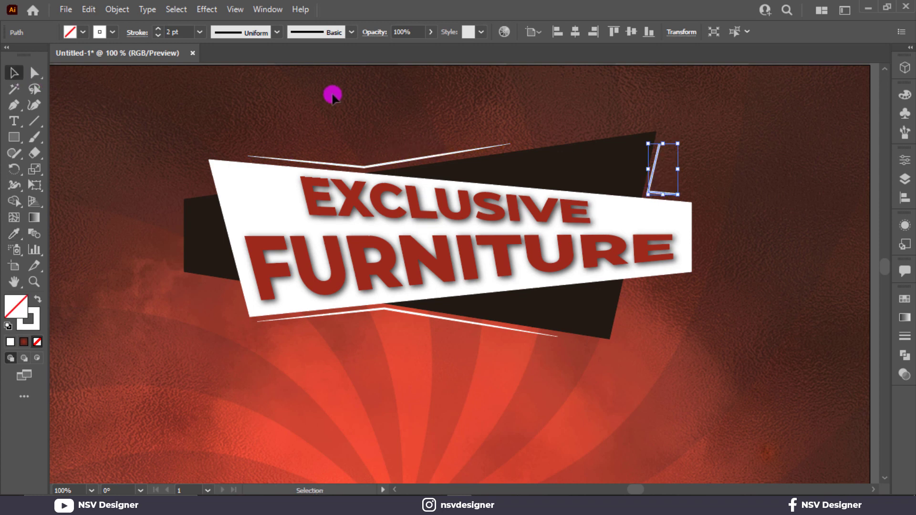
left_click(332, 96)
left_click(650, 167)
Apply the tapered width profile to the corner accent line
left_click(248, 39)
left_click(241, 72)
left_click(536, 86)
key("ctrl+minus")
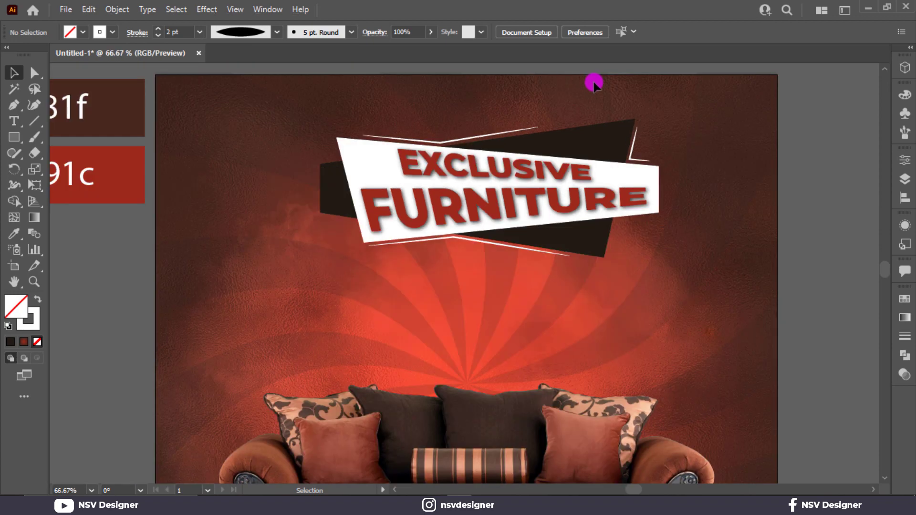
key("ctrl+0")
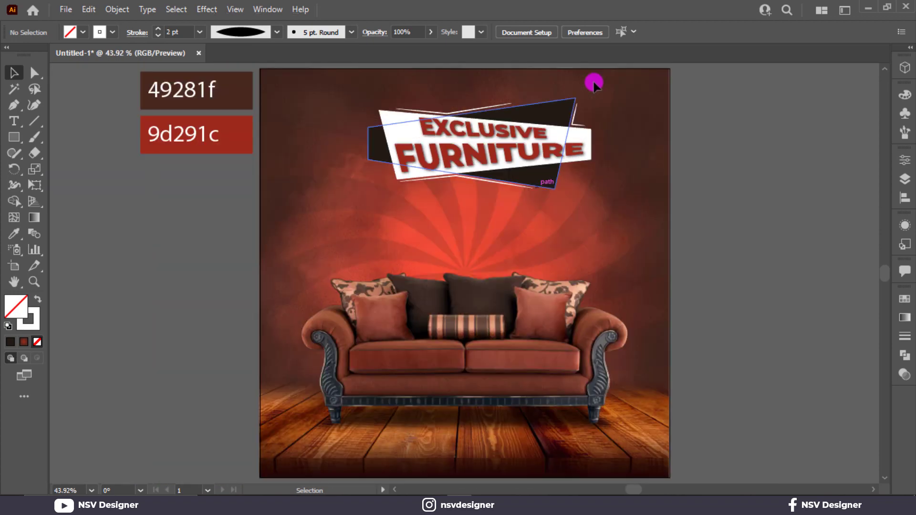
key("ctrl+plus")
key("ctrl+plus")
key("ctrl+plus")
Draw a bent accent line along the dark shape's lower-left edge beside the banner
key("p")
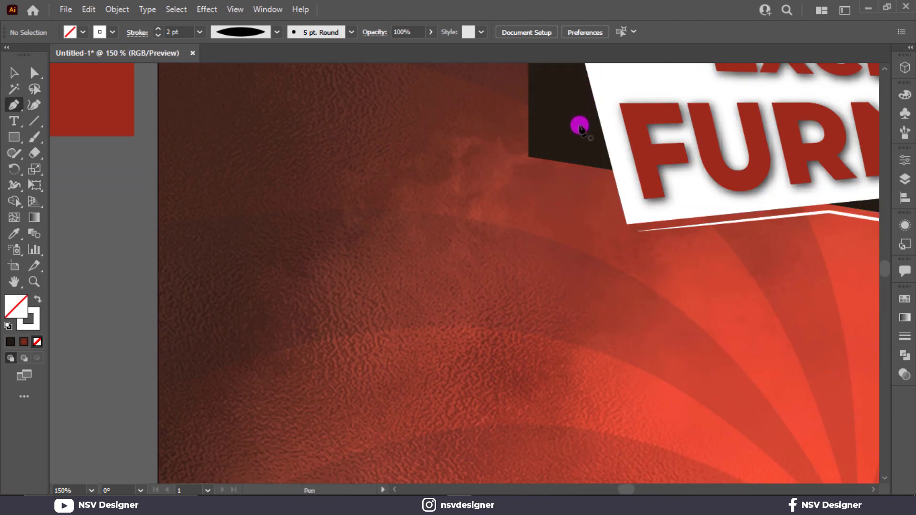
left_click(565, 168)
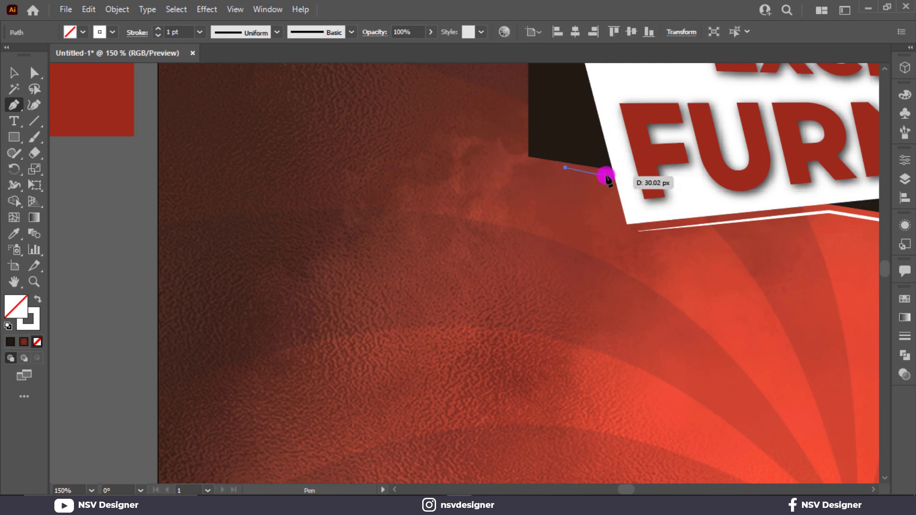
left_click(606, 175)
left_click(615, 210)
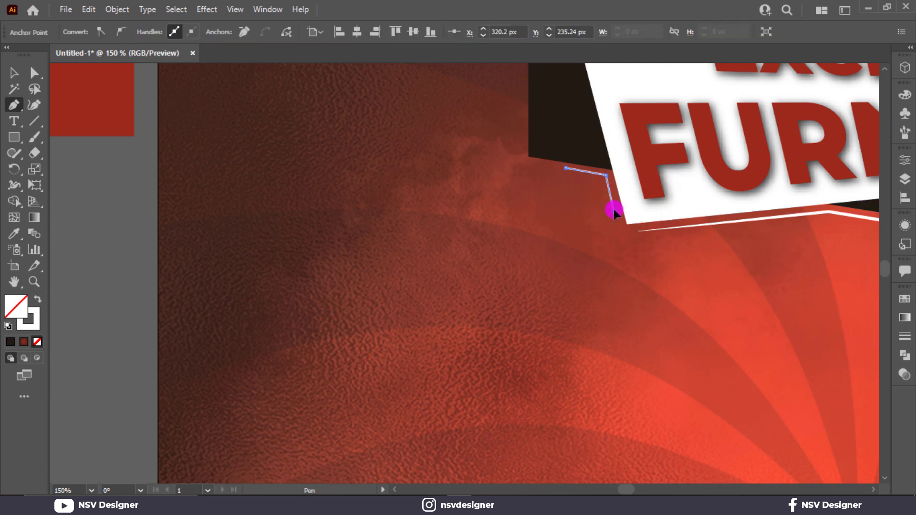
key("v")
left_click(241, 167)
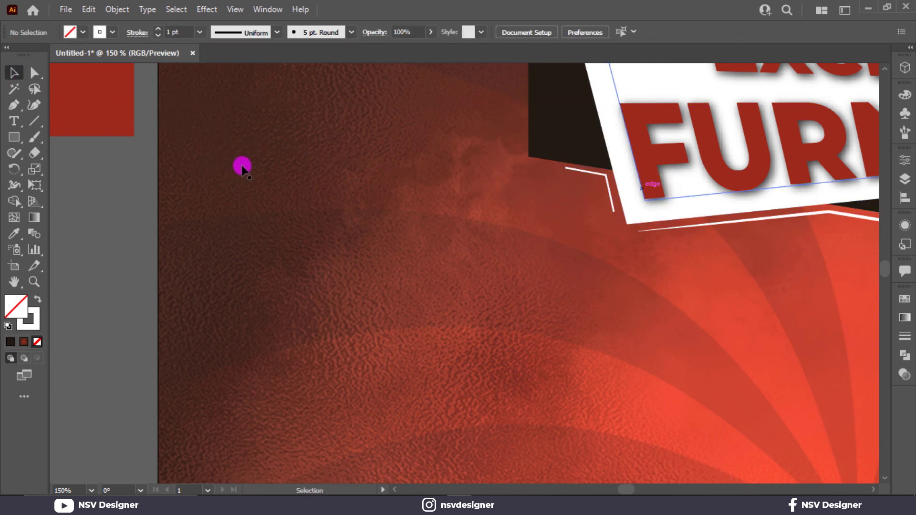
left_click(608, 182)
Give the lower-left accent line an elliptical tapered width profile
left_click(253, 32)
left_click(234, 71)
left_click(465, 279)
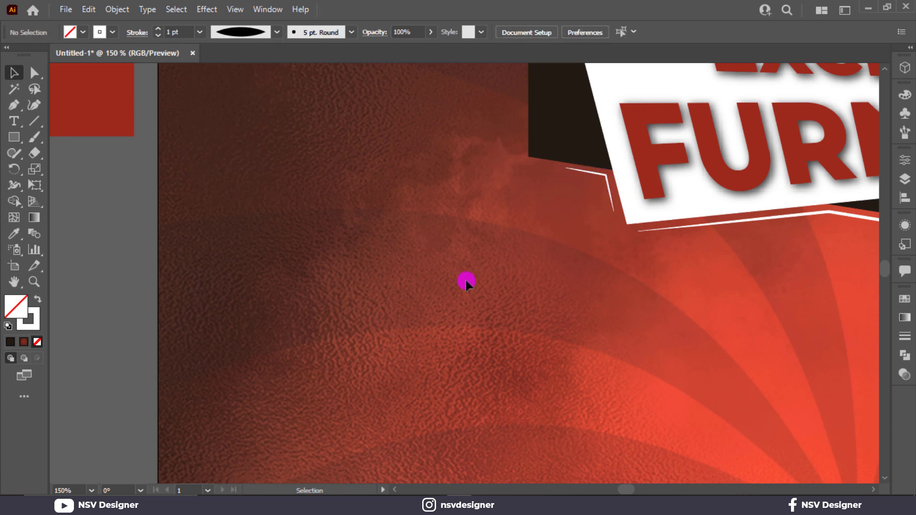
key("ctrl+0")
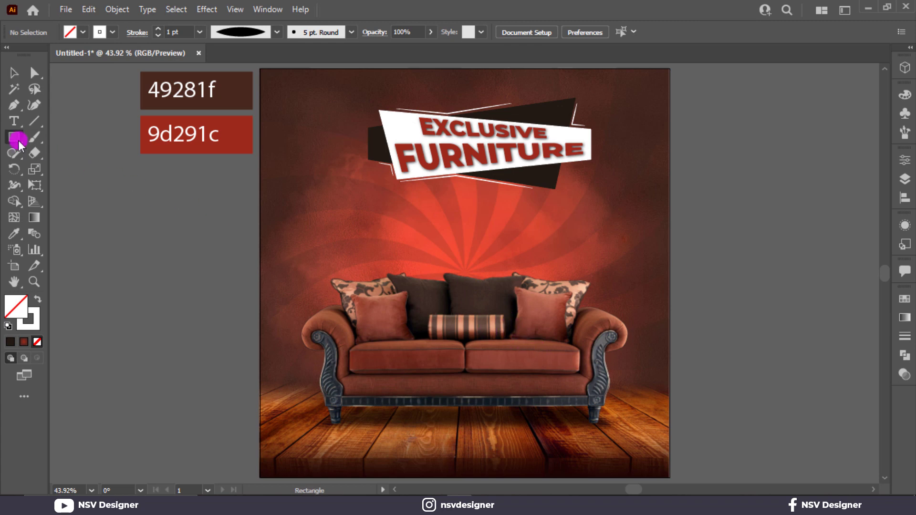
Delete a stray placeholder text accidentally placed left of the poster
left_click(14, 120)
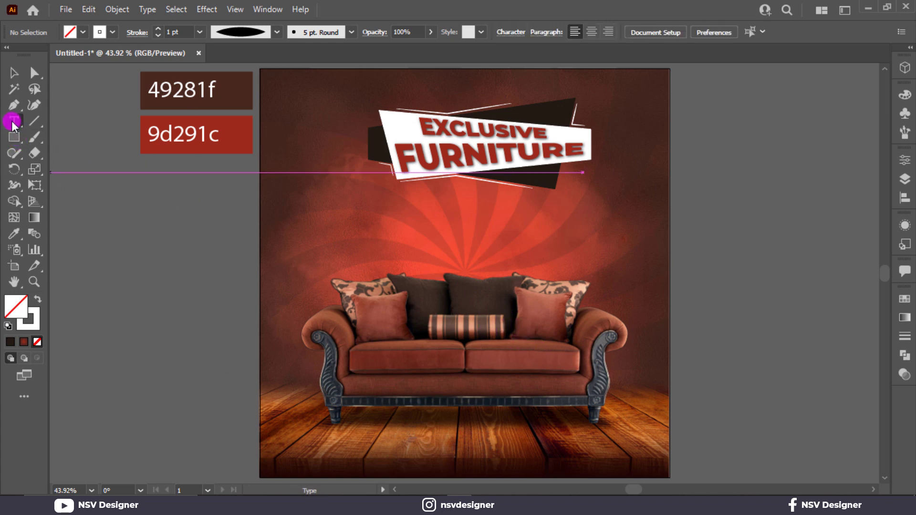
left_click(126, 334)
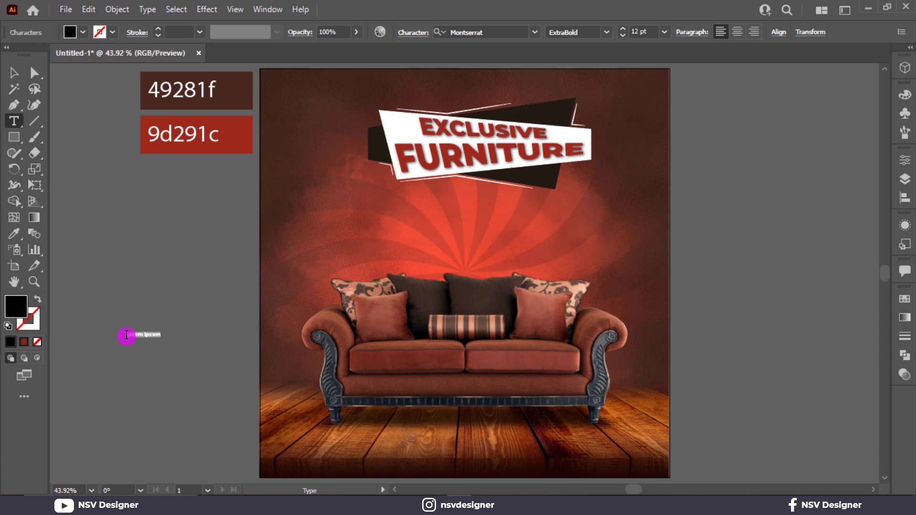
left_click(13, 71)
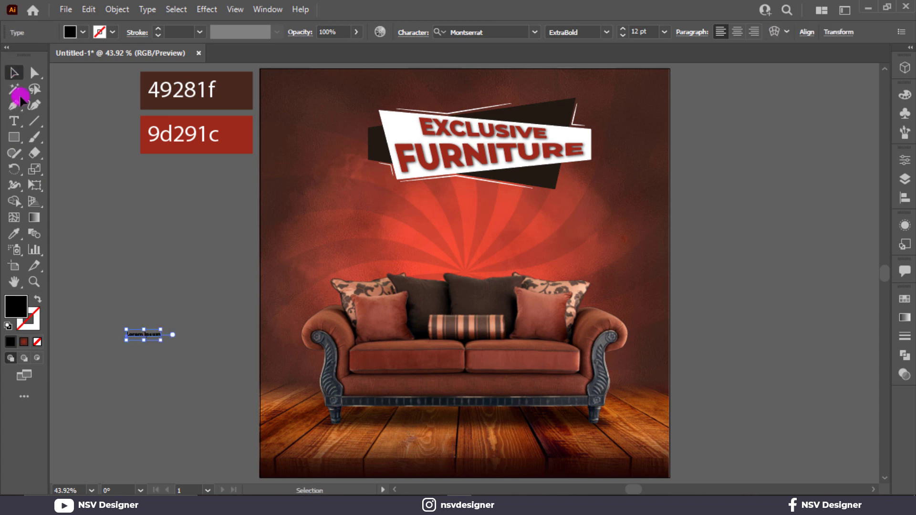
left_click_drag(182, 357, 144, 307)
key("Delete")
Create a placeholder paragraph text box below the banner and trim its extra words
left_click(14, 121)
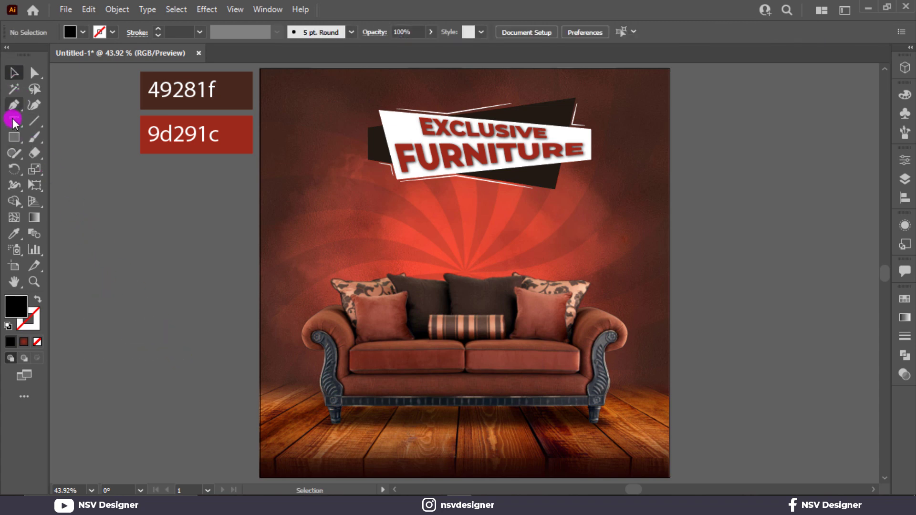
left_click_drag(344, 202, 604, 231)
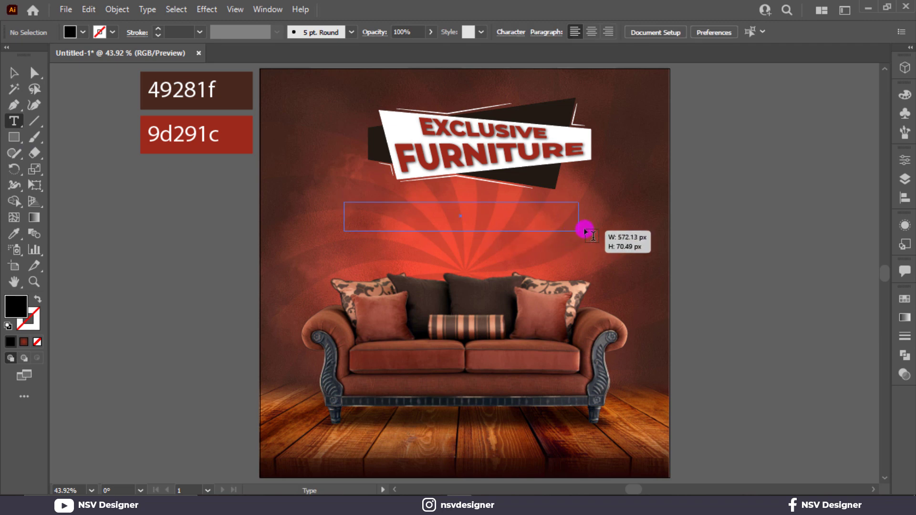
left_click(24, 74)
left_click(461, 222)
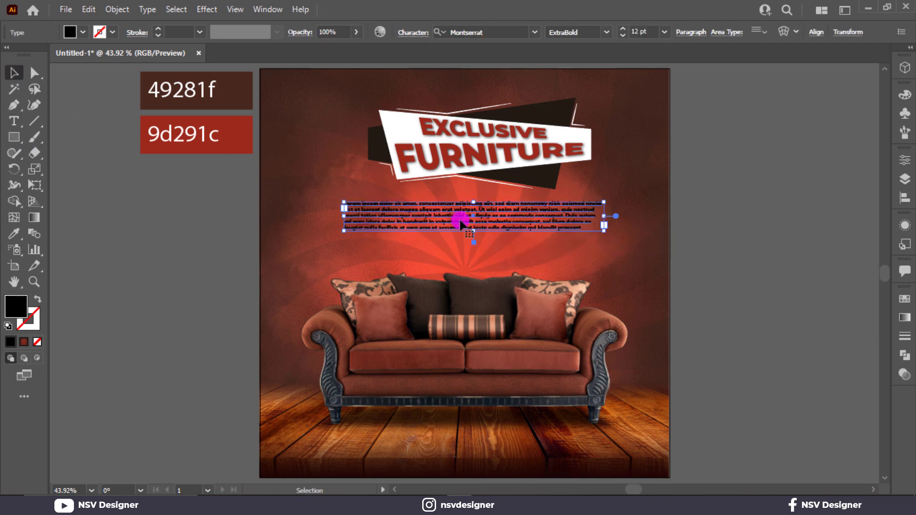
key("t")
mouse_move(461, 223)
left_mouse_down()
mouse_move(531, 228)
mouse_move(452, 216)
left_mouse_up()
key("BackSpace")
key("BackSpace")
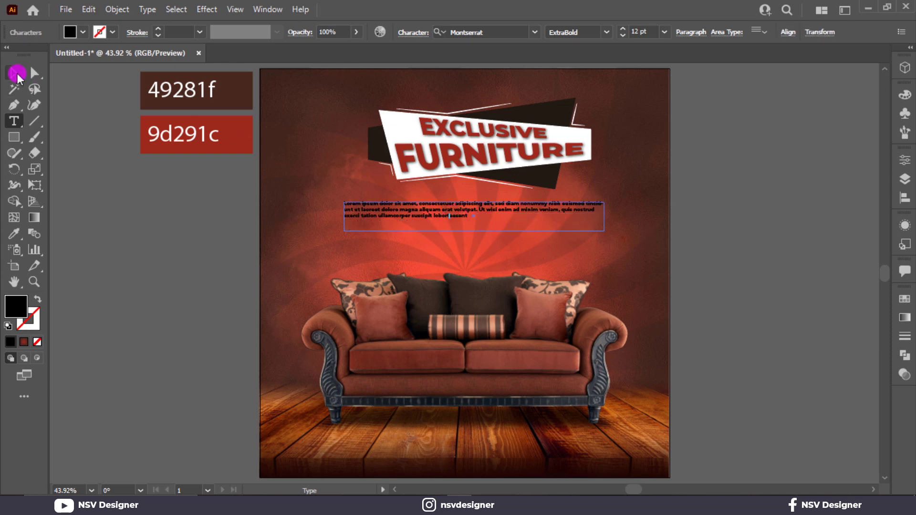
Make the paragraph white, 13 pt, and centre-aligned
left_click(17, 74)
left_click(84, 32)
left_click(28, 52)
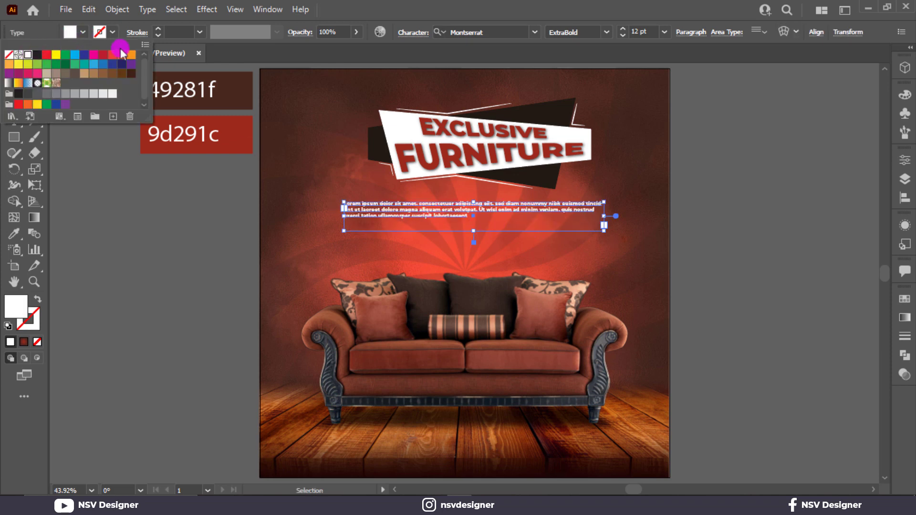
left_click(645, 30)
key("Up")
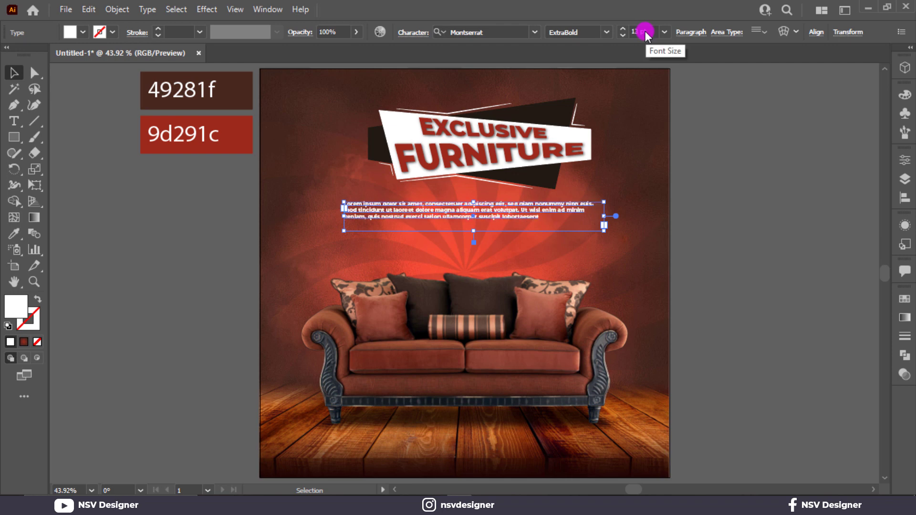
left_click(700, 34)
left_click(584, 61)
left_click(718, 231)
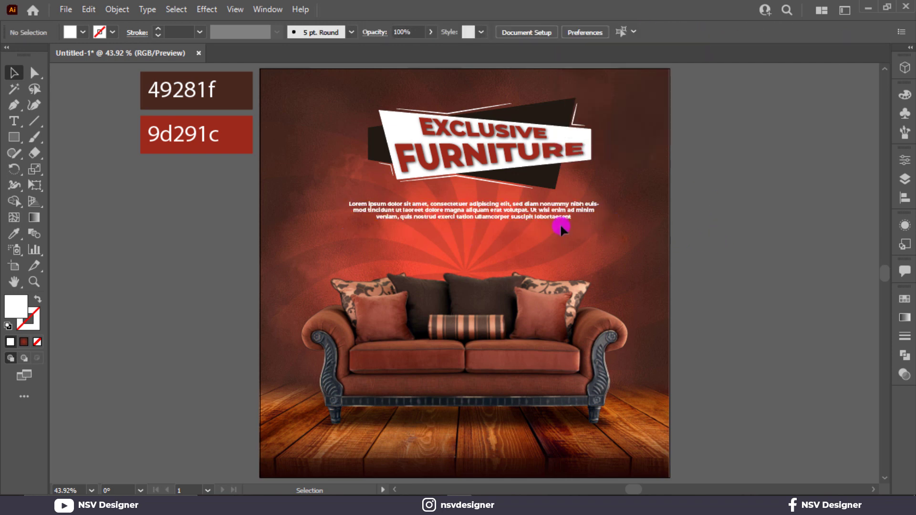
Widen the paragraph box and raise the text size to 14 pt
left_click(558, 219)
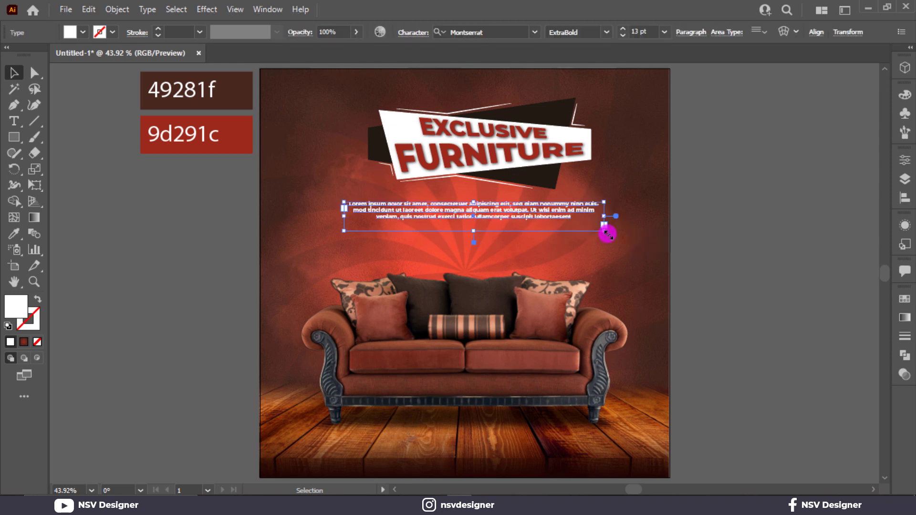
left_click_drag(605, 233, 635, 226)
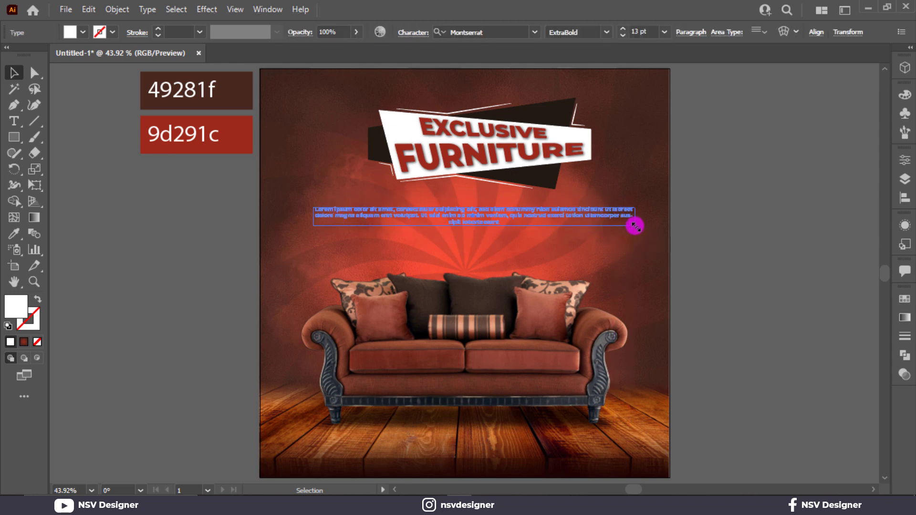
left_click(768, 213)
left_click(476, 212)
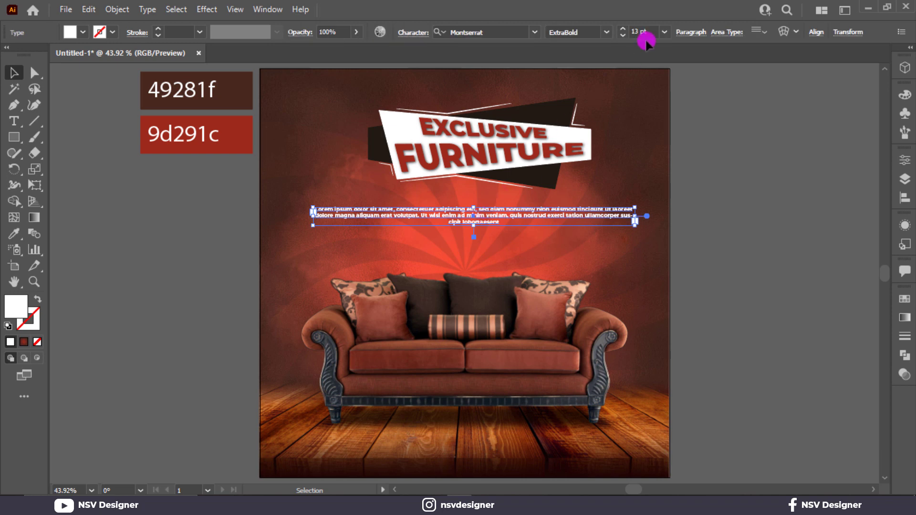
scroll(649, 37, "up", 1)
left_click(743, 166)
left_click(534, 210)
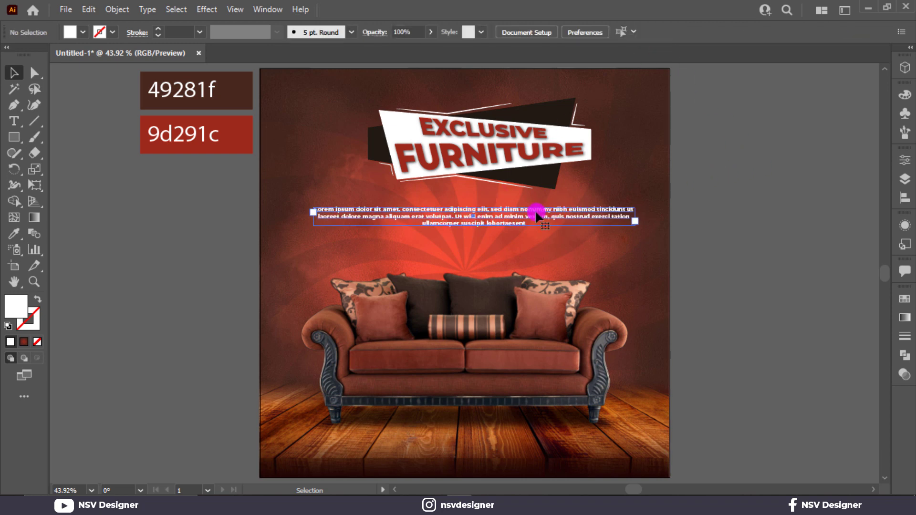
Set the paragraph font to Roboto Regular and nudge it up slightly
left_click(497, 30)
type("r")
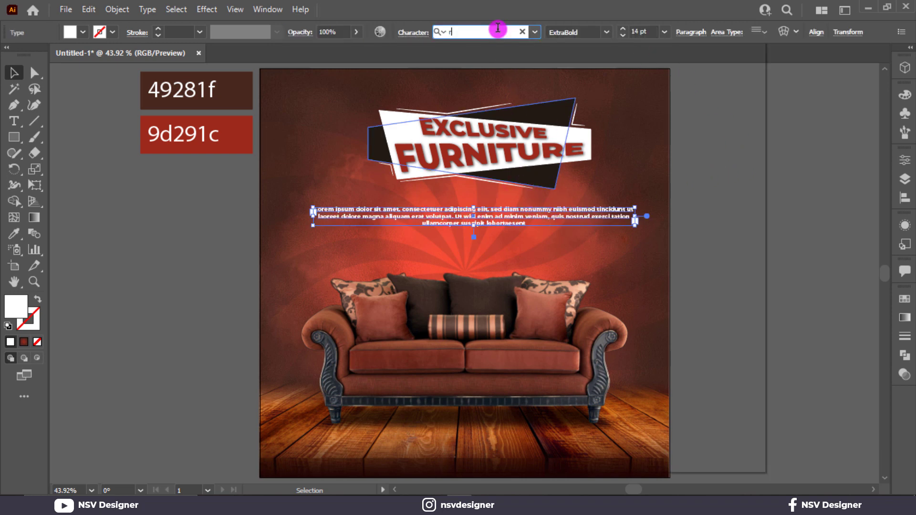
type("oboto")
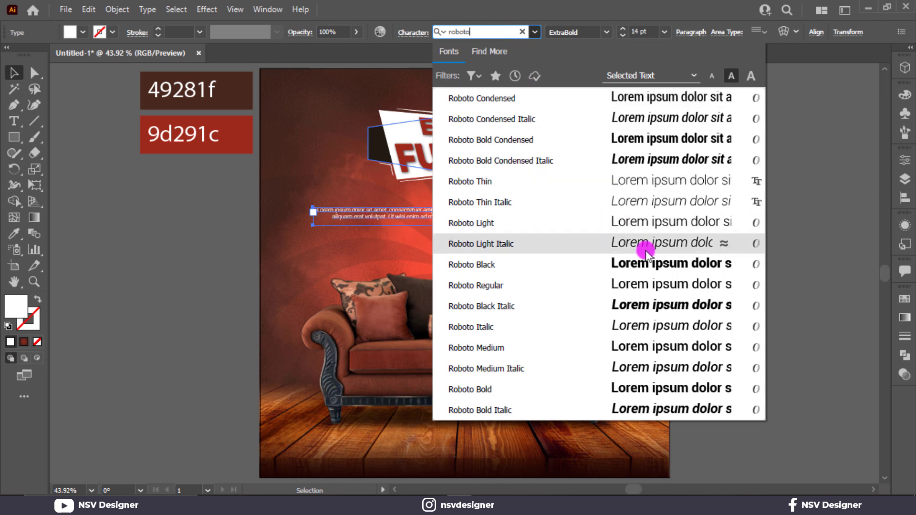
left_click(649, 285)
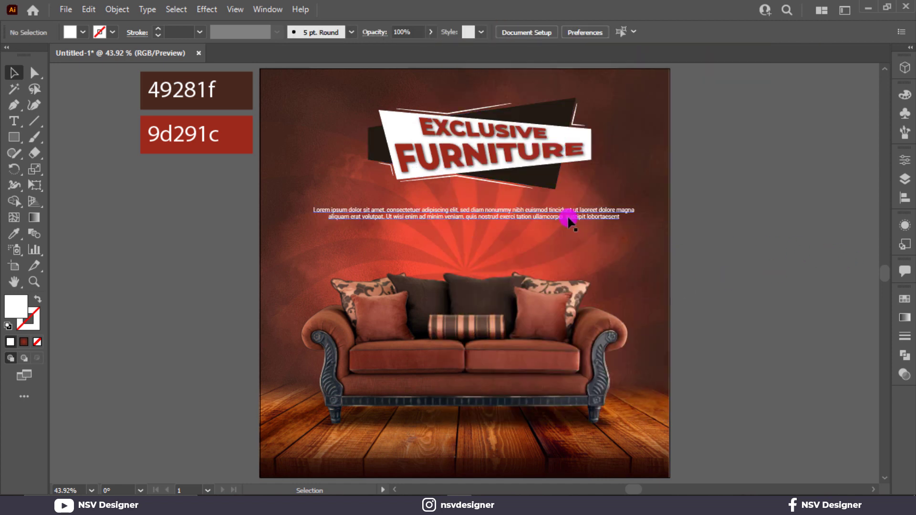
left_click_drag(524, 218, 521, 212)
left_click(711, 251)
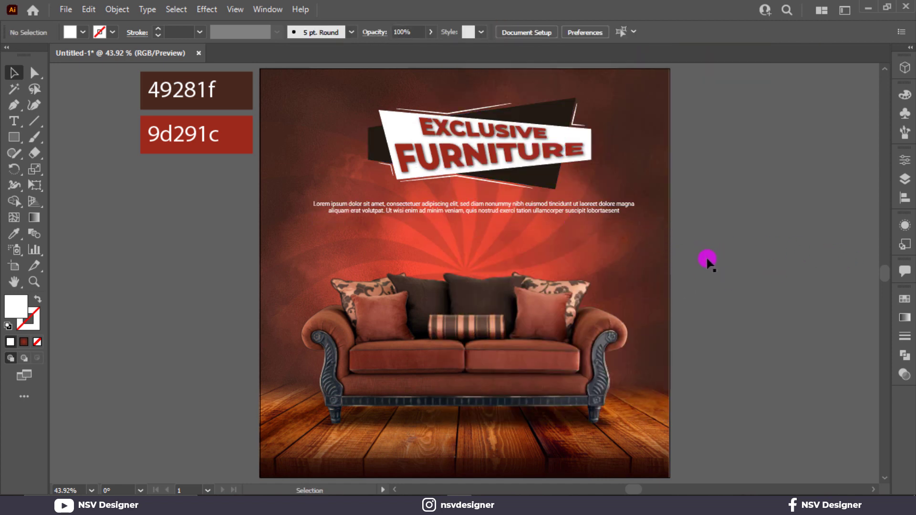
Paste extra words at the paragraph's end and extend the box to show three lines
key("ctrl+=")
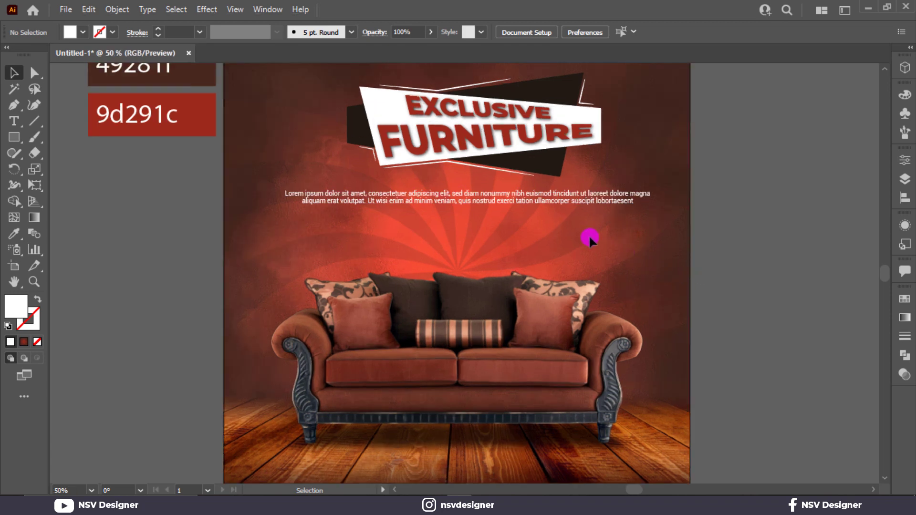
double_click(493, 199)
left_click_drag(473, 201, 625, 204)
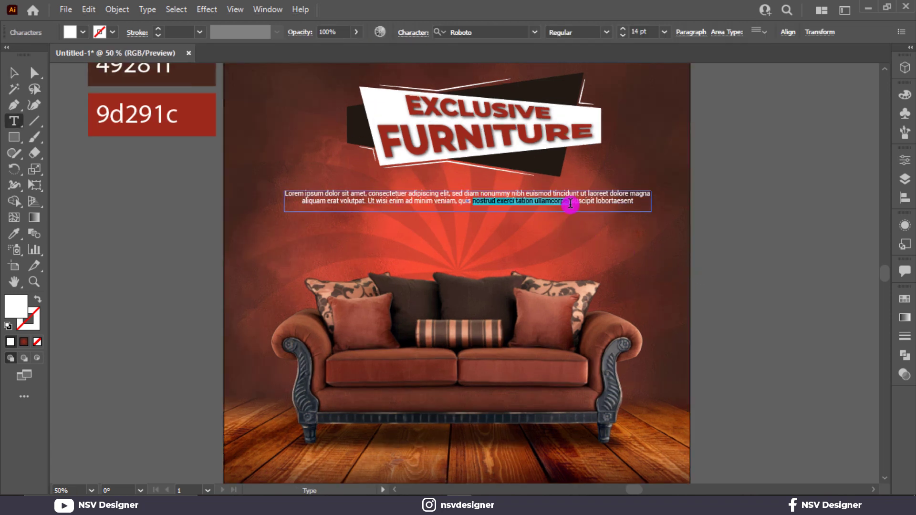
left_click(625, 204)
type("nostrud exerci")
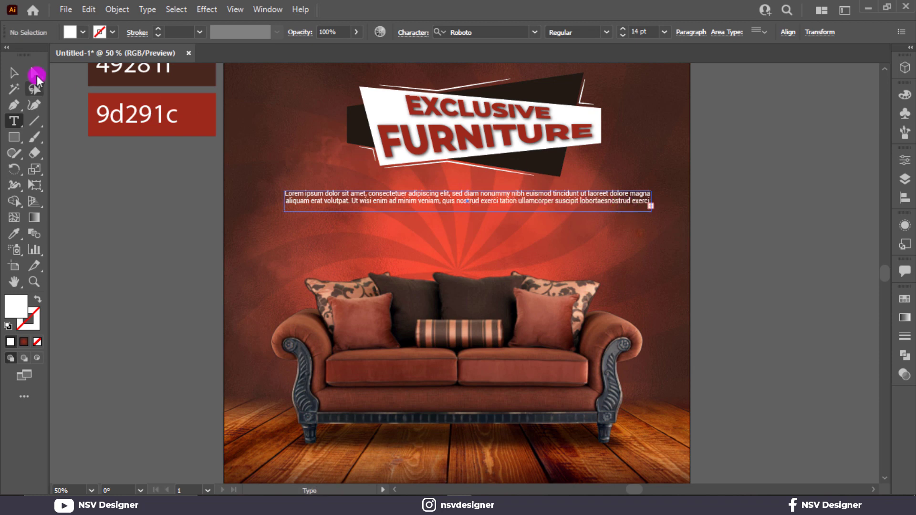
left_click(13, 73)
left_click_drag(470, 214, 469, 219)
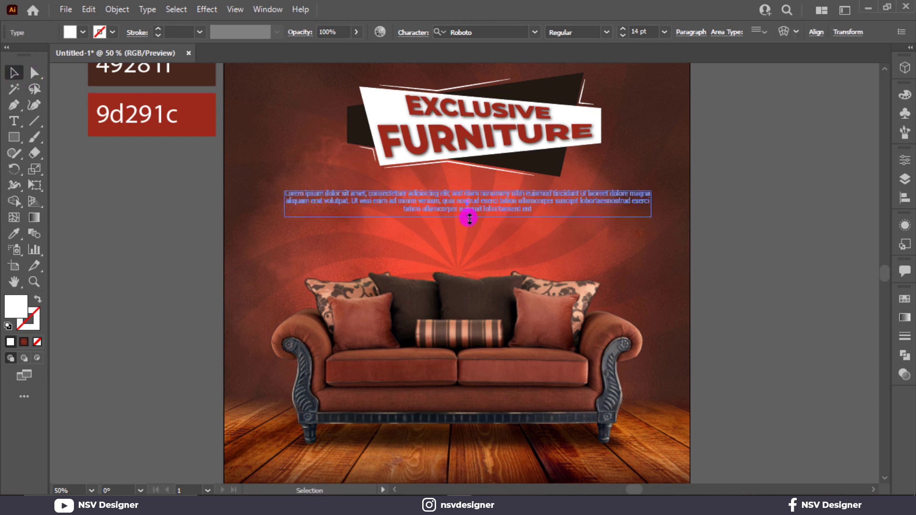
Centre the three paragraph lines and fit the poster in view
left_click(786, 214)
left_click(594, 206)
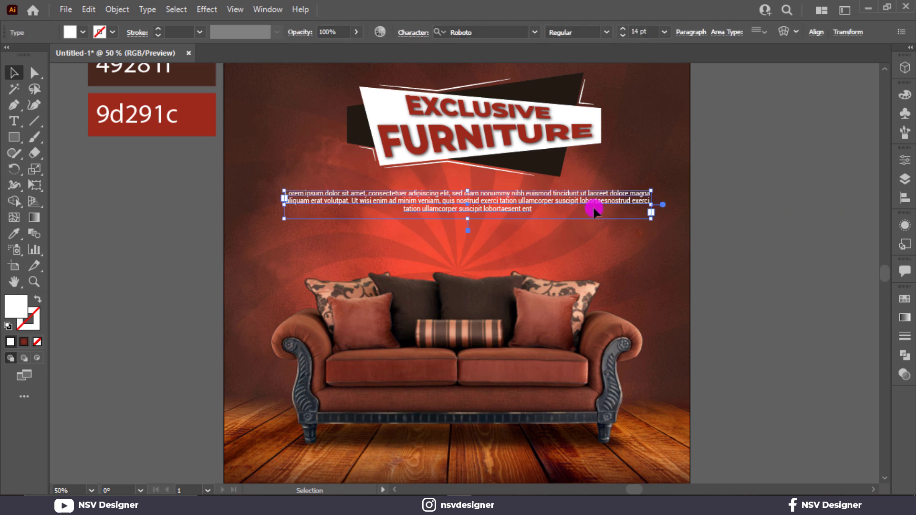
key("ctrl+shift+c")
left_click(773, 198)
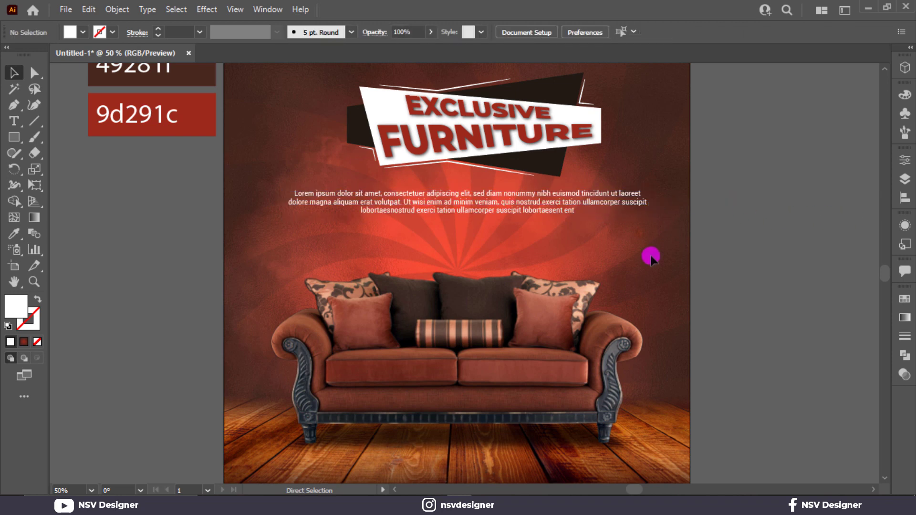
key("ctrl+0")
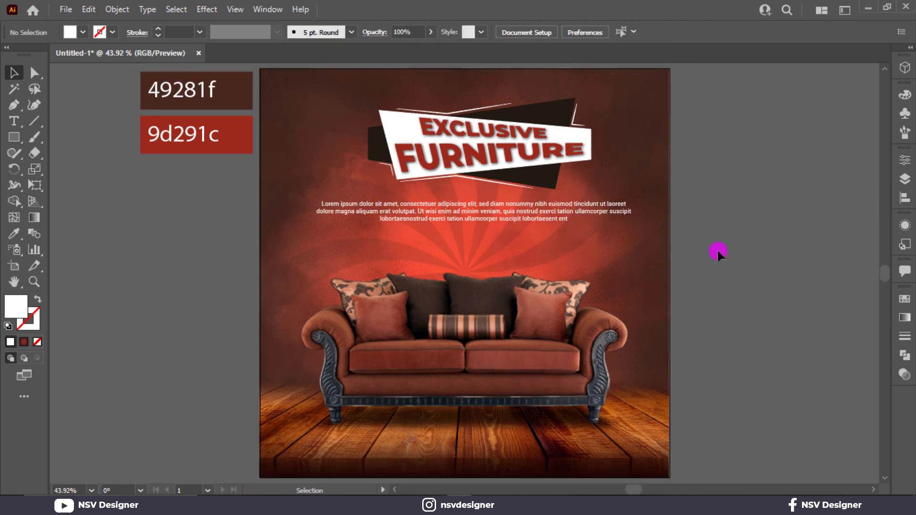
left_click(6, 122)
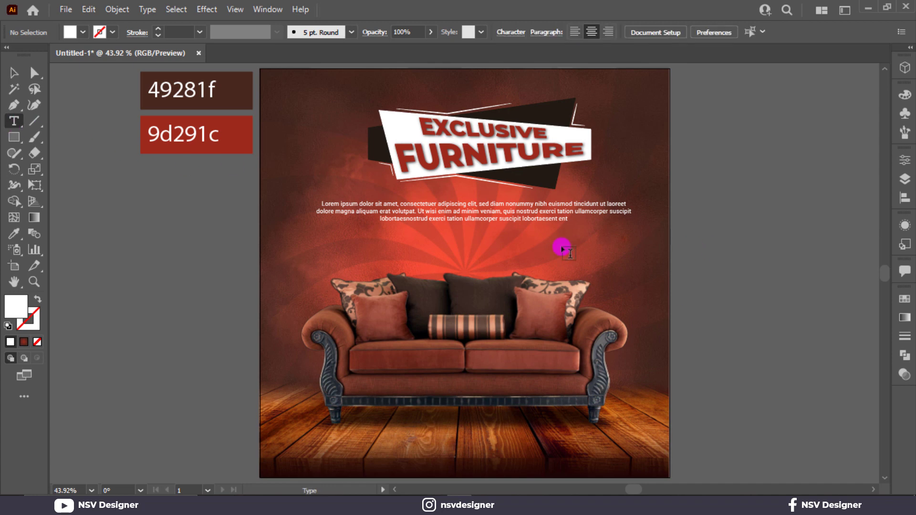
Add the price text "450$ Only" beside the poster in Montserrat Black
left_click(684, 273)
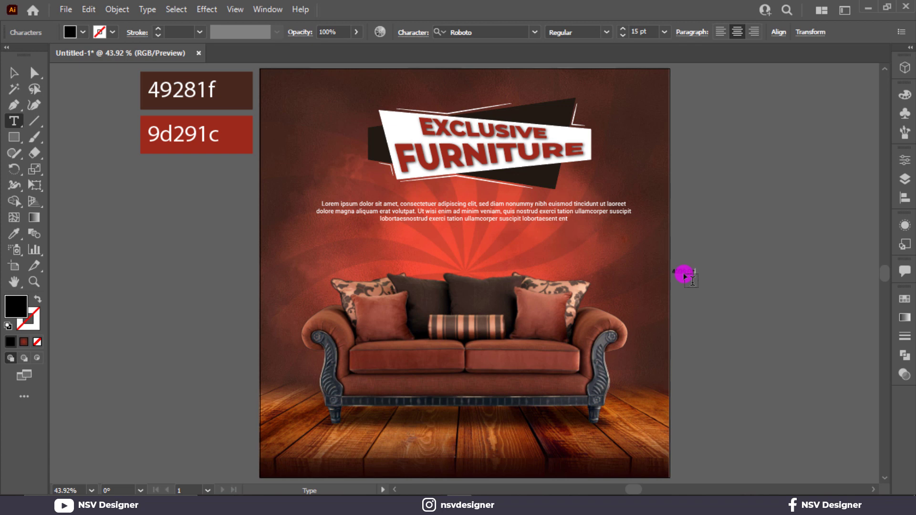
type("450$ Only")
left_click(11, 73)
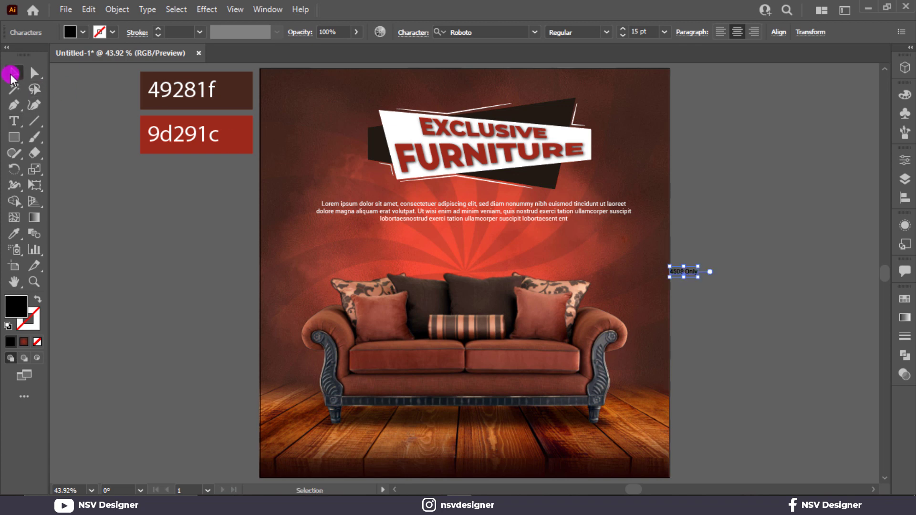
left_click(499, 32)
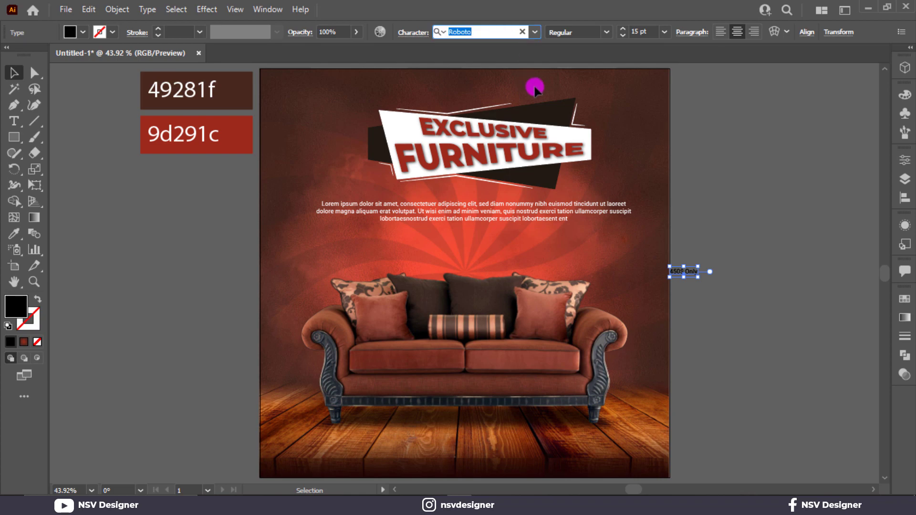
type("mon")
scroll(534, 91, "down", 1)
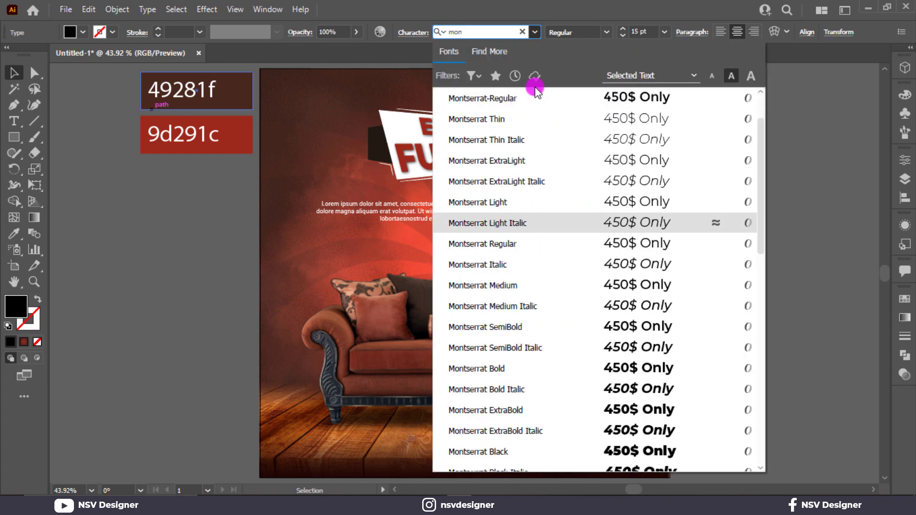
left_click(651, 432)
key("Return")
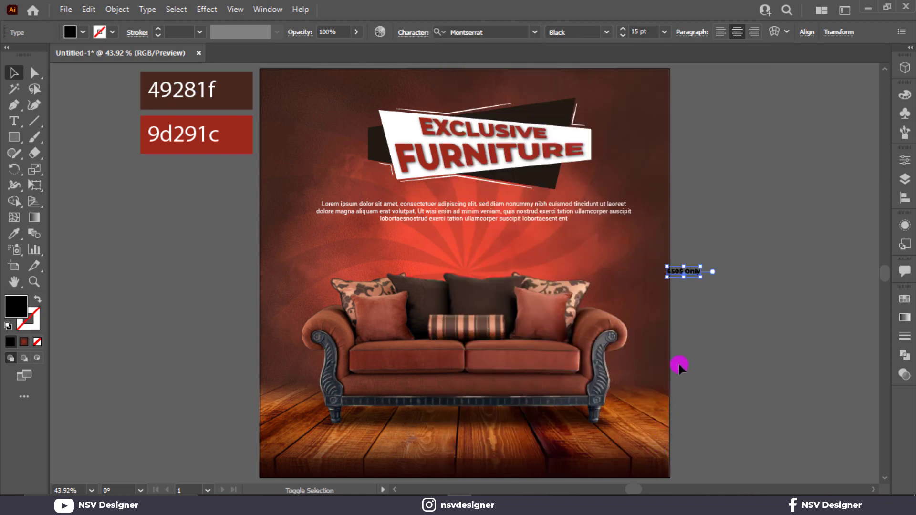
Enlarge the price, move it below the paragraph, centre it horizontally, and make it white
left_click_drag(700, 276, 758, 300)
left_click(772, 286)
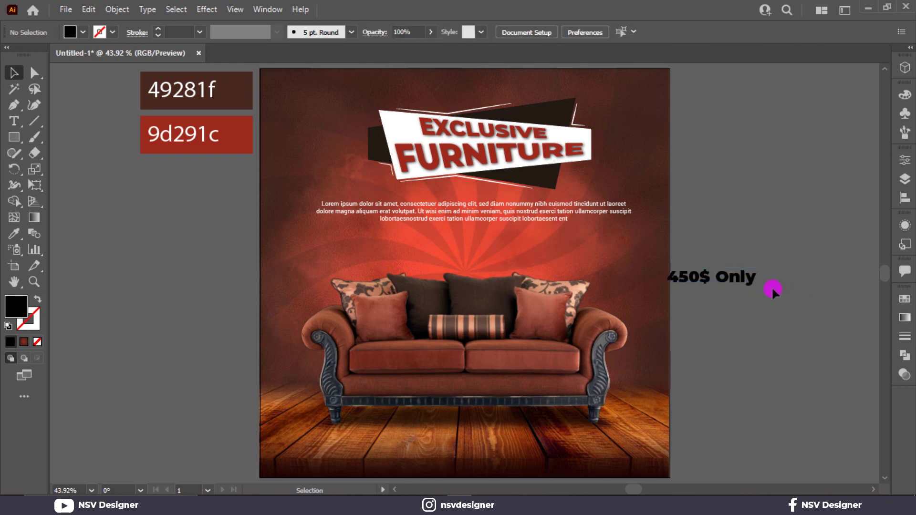
left_click_drag(709, 273, 492, 251)
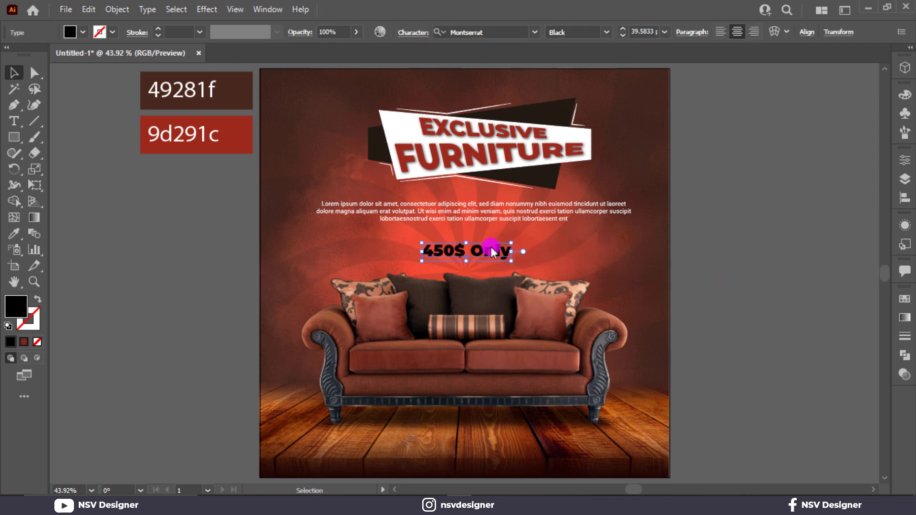
left_click(801, 35)
left_click(692, 71)
left_click(732, 224)
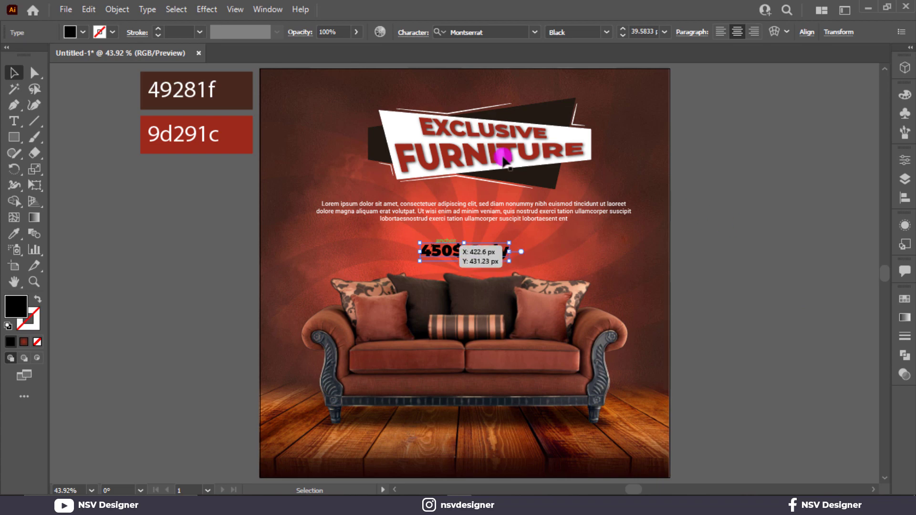
left_click(83, 32)
left_click(14, 45)
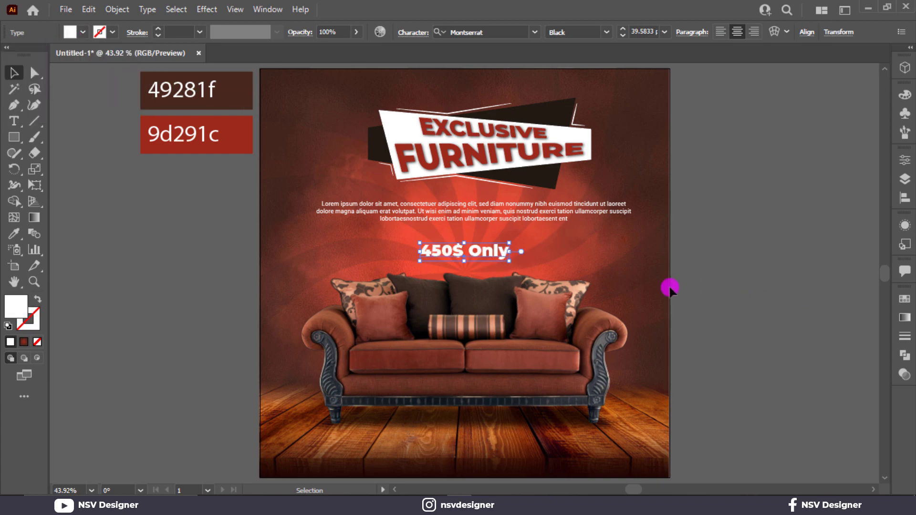
Enlarge "450$ Only" further and draw a horizontal line beneath it
key("ctrl+1")
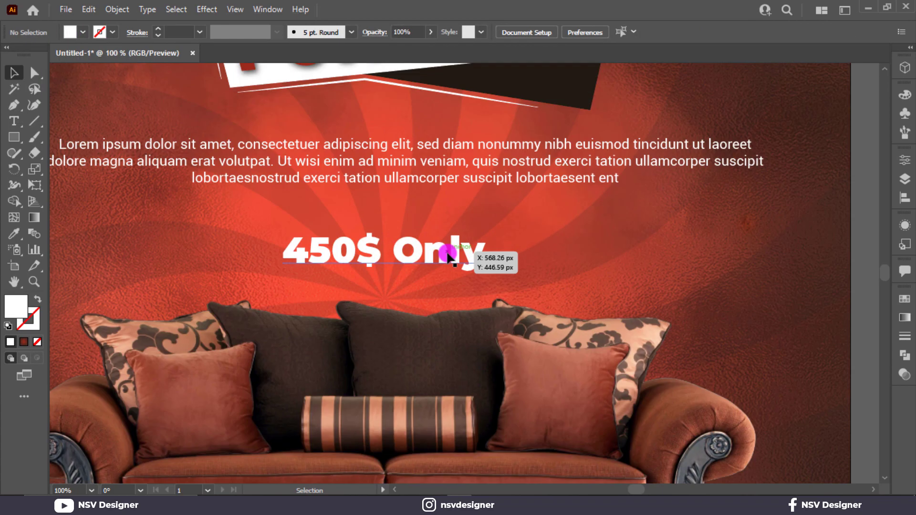
left_click_drag(449, 250, 511, 259)
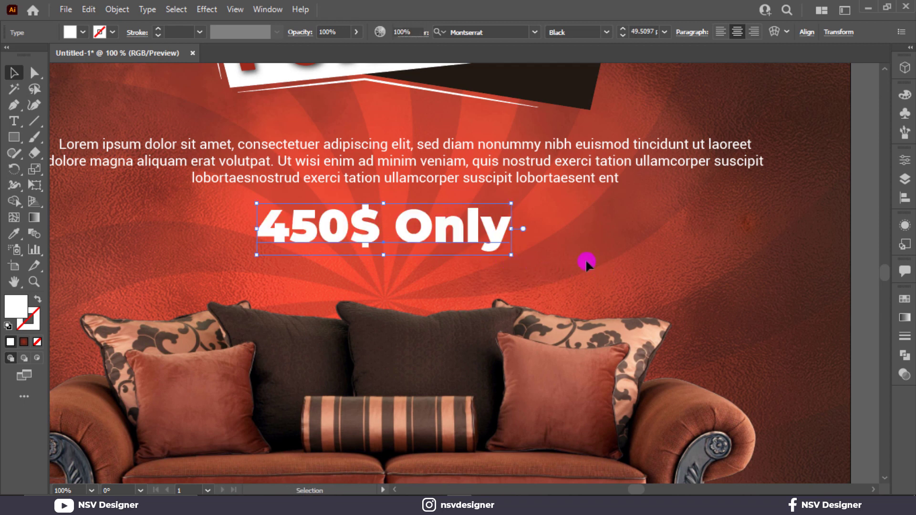
left_click(583, 259)
left_click(34, 121)
left_click_drag(276, 255, 475, 255)
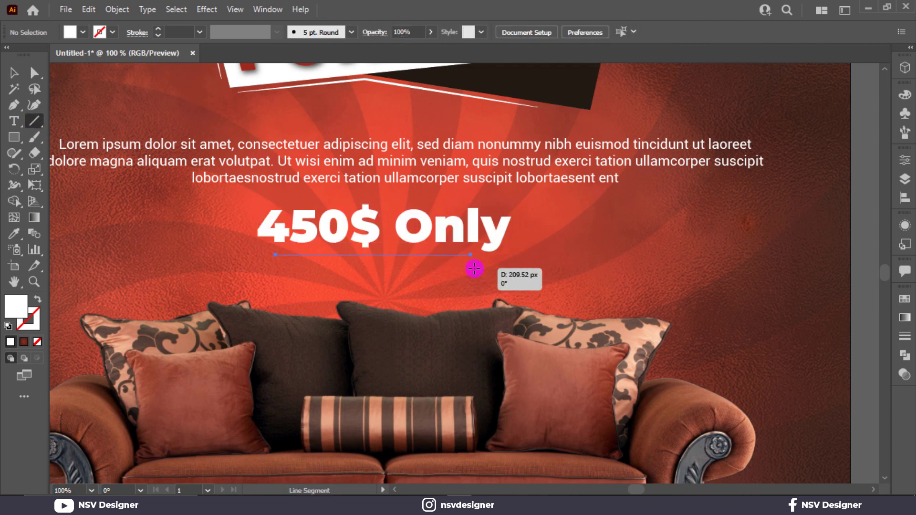
Make the underline a white 2 pt stroke with a tapered ellipse width profile
left_click(14, 72)
left_click(113, 32)
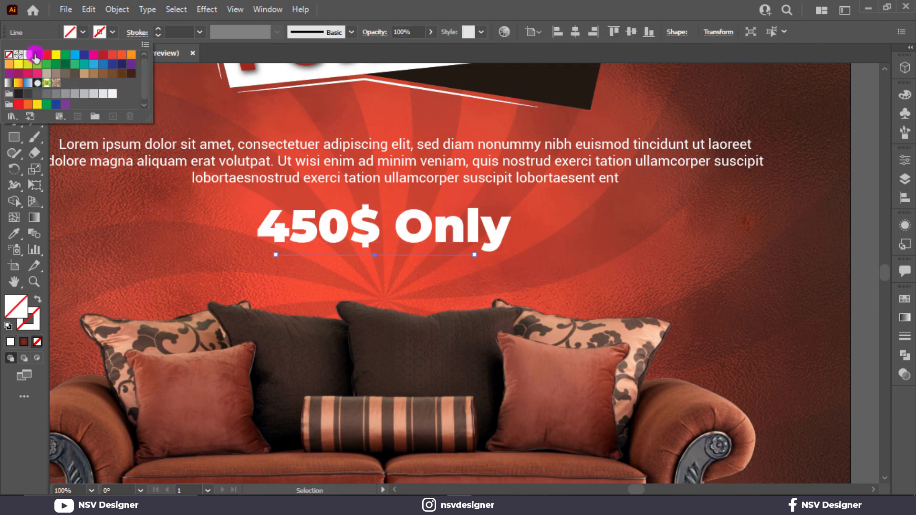
left_click(26, 53)
left_click(241, 32)
left_click(214, 69)
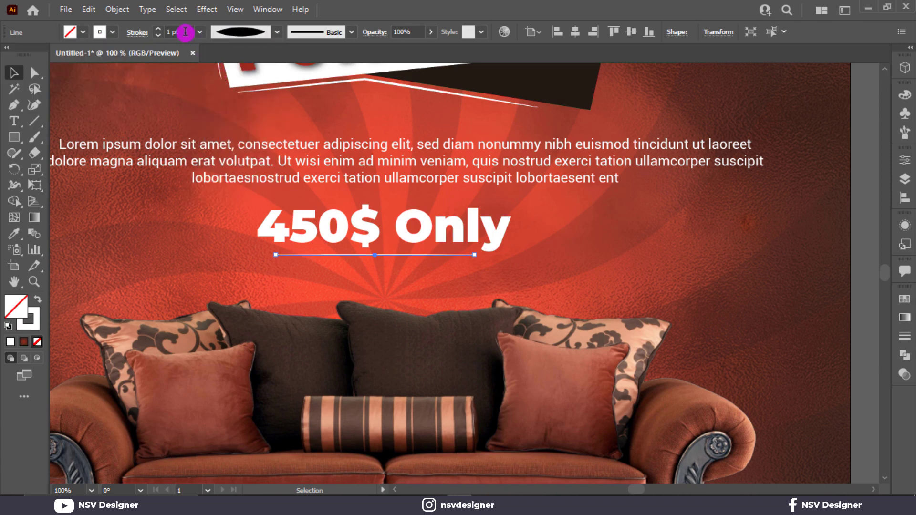
left_click(157, 29)
left_click(601, 256)
key("ctrl+0")
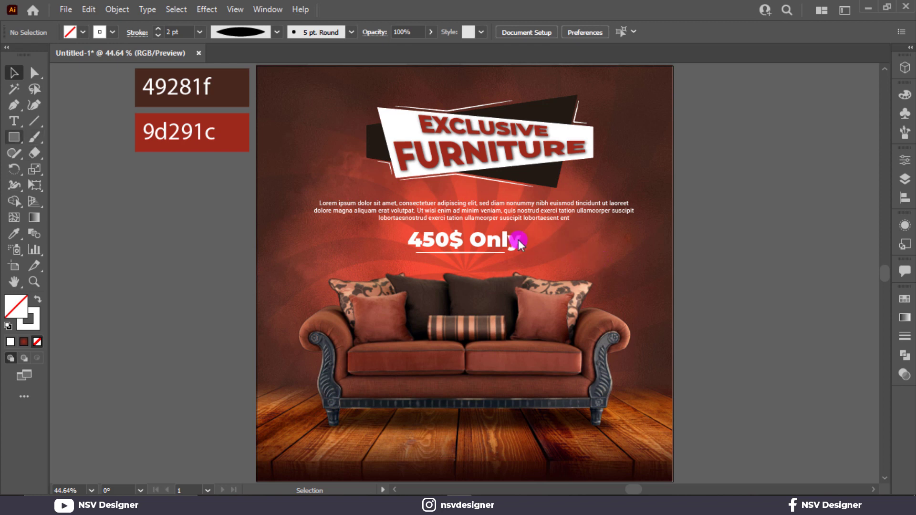
left_click(14, 121)
left_click(93, 256)
type("Contact Us")
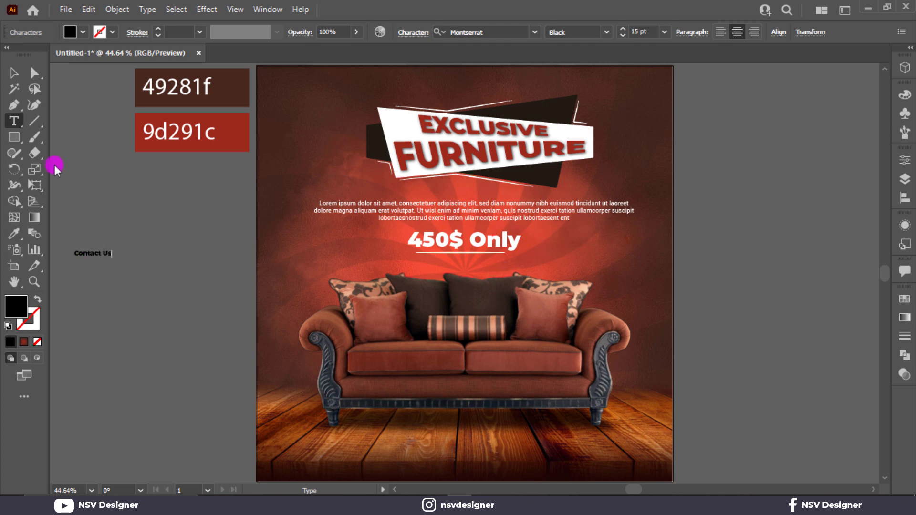
left_click(13, 73)
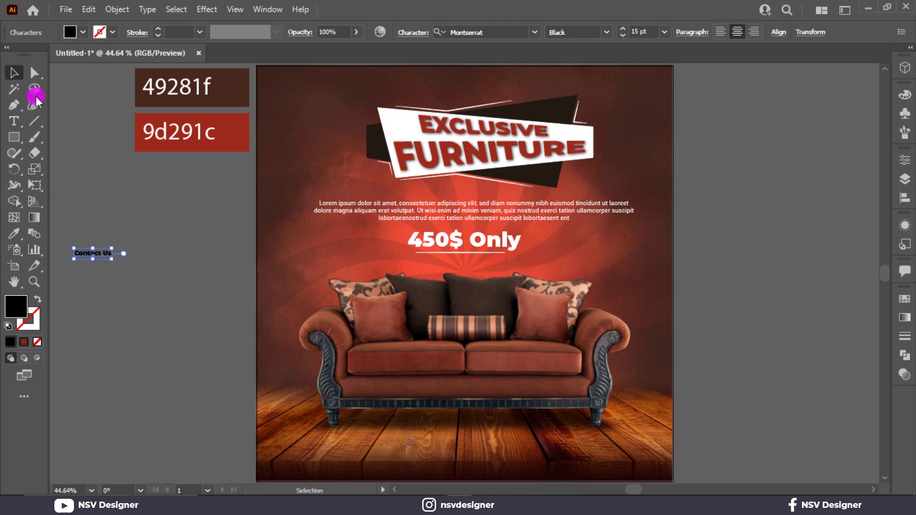
left_click(102, 194)
left_click_drag(95, 260, 95, 270)
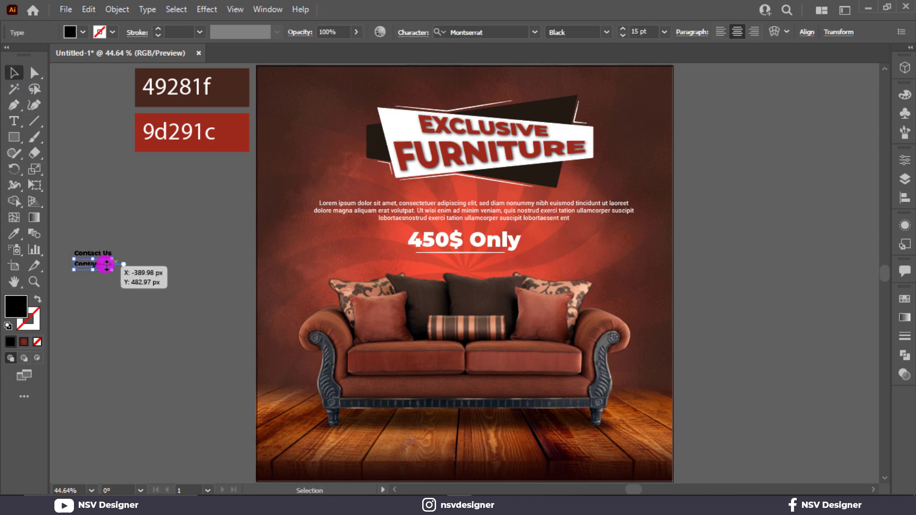
left_click(150, 252)
triple_click(100, 266)
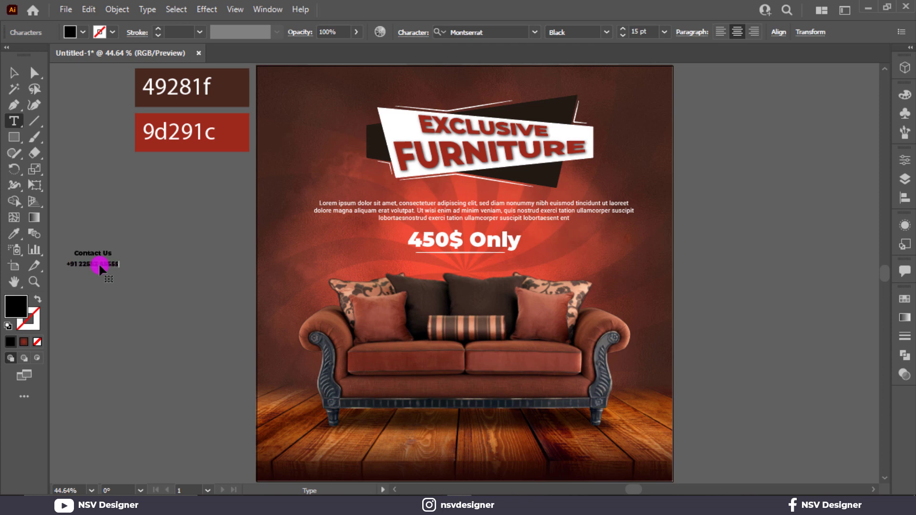
key("Escape")
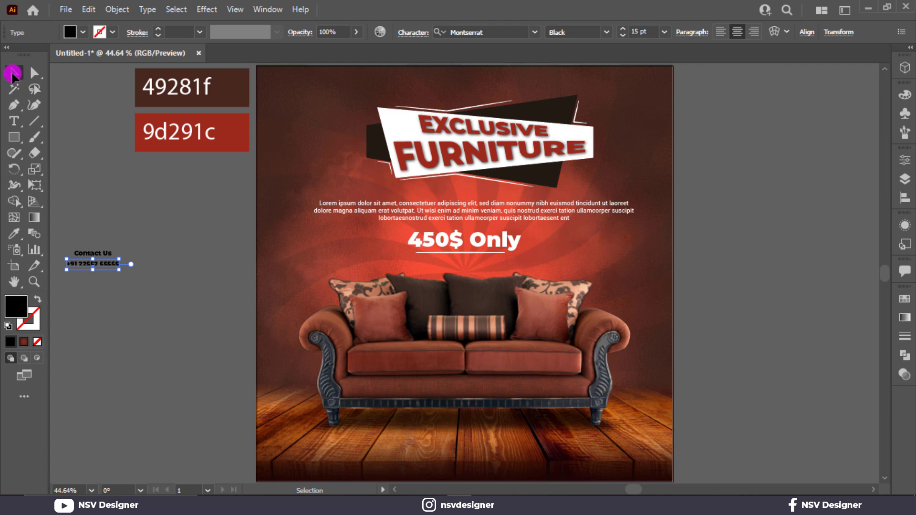
Enlarge the phone number and left-align it with the Contact Us heading
left_click_drag(119, 270, 148, 275)
left_click(110, 237)
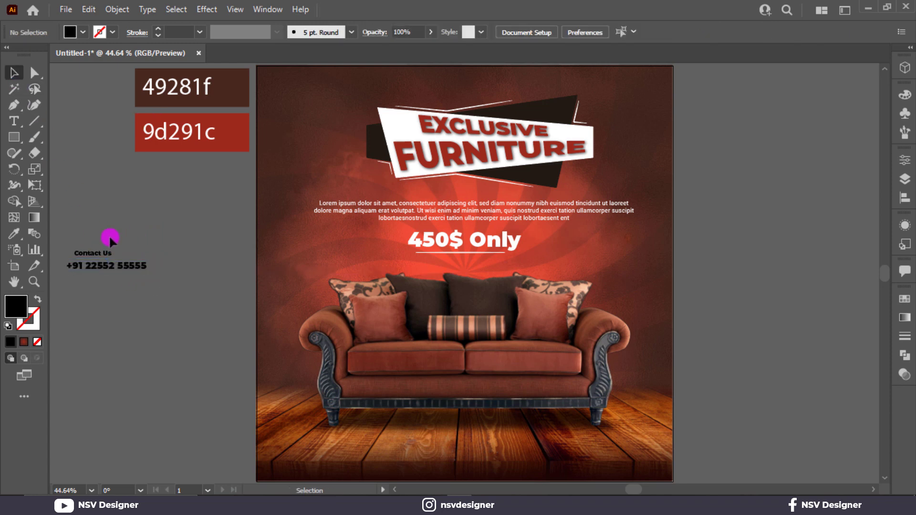
left_click_drag(109, 237, 98, 282)
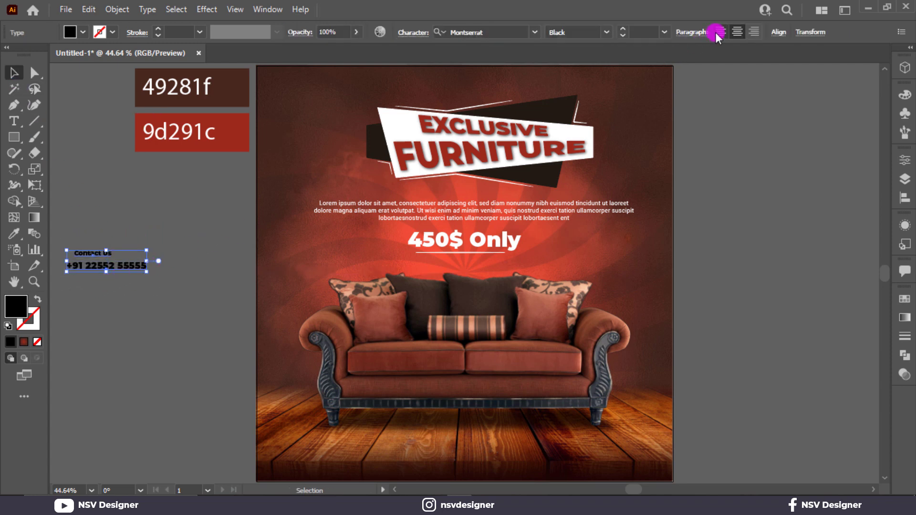
left_click(720, 32)
left_click(778, 32)
left_click(638, 72)
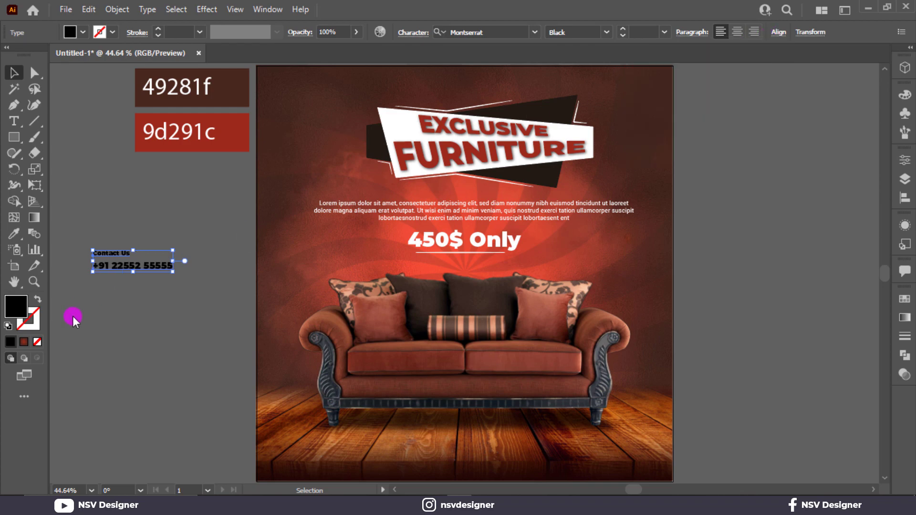
left_click(142, 288)
Move the contact lines onto the poster's bottom-left and fill them white
left_click_drag(133, 258, 135, 257)
scroll(135, 257, "up", 3)
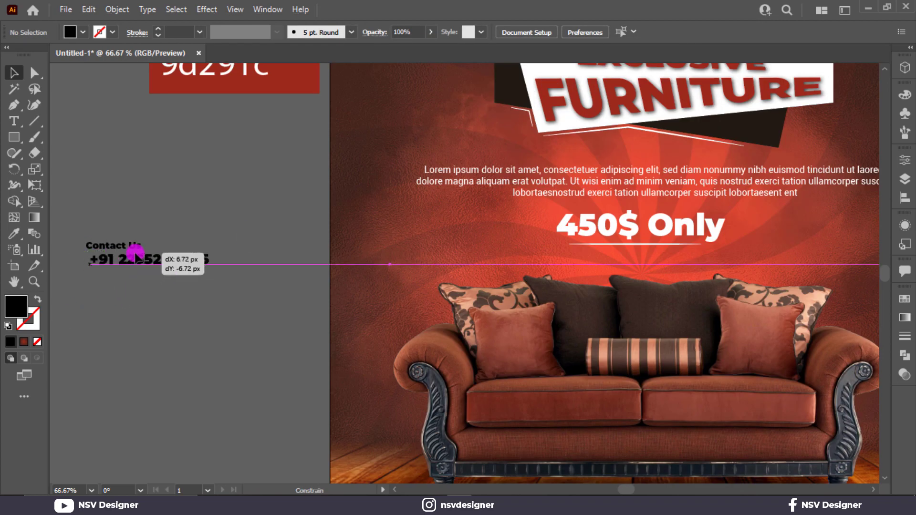
mouse_move(135, 256)
left_mouse_down()
mouse_move(126, 258)
mouse_move(419, 436)
left_mouse_up()
scroll(117, 219, "down", 1)
scroll(197, 168, "down", 3)
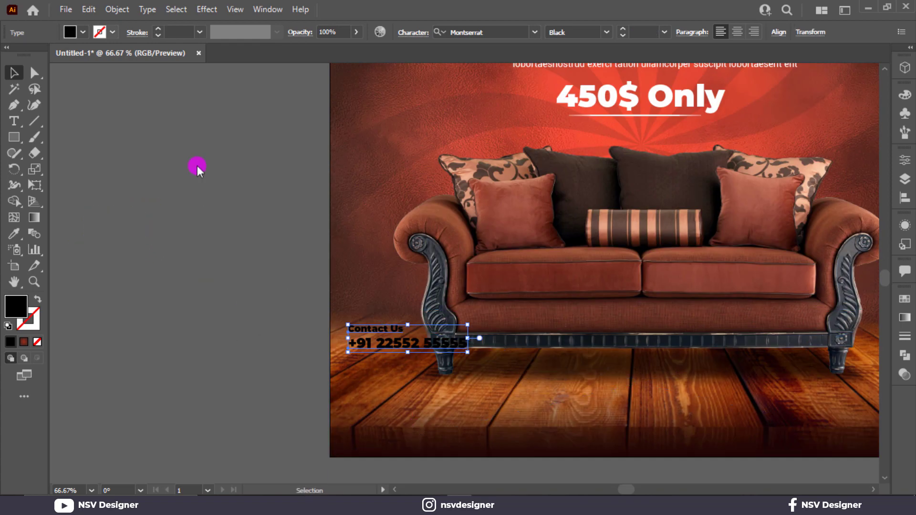
left_click(82, 29)
left_click(27, 55)
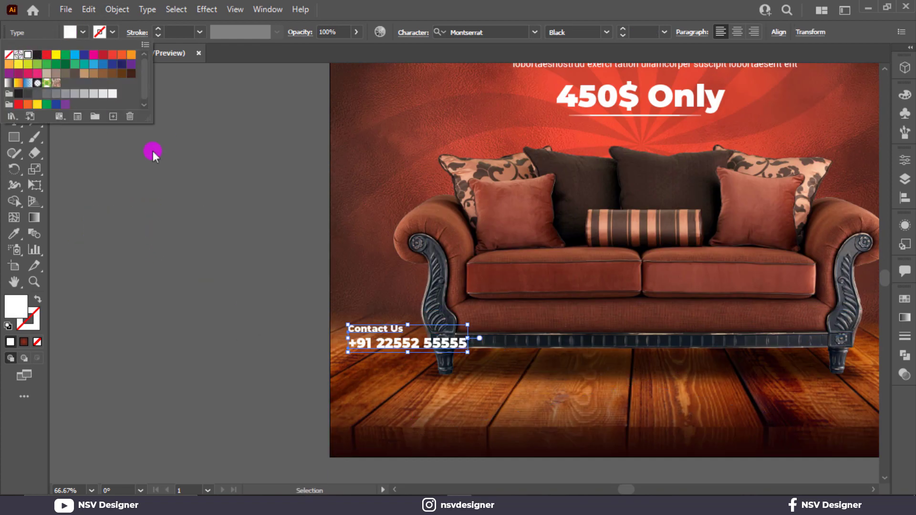
left_click(421, 351)
left_click_drag(416, 345, 410, 422)
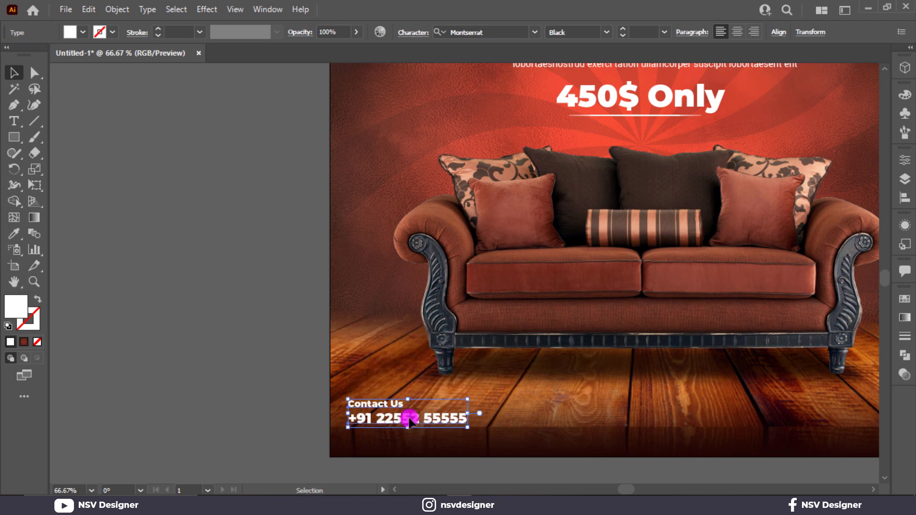
Set the contact block's text size to 24, then raise it one point
left_click(644, 30)
type("24")
key("Return")
key("Up")
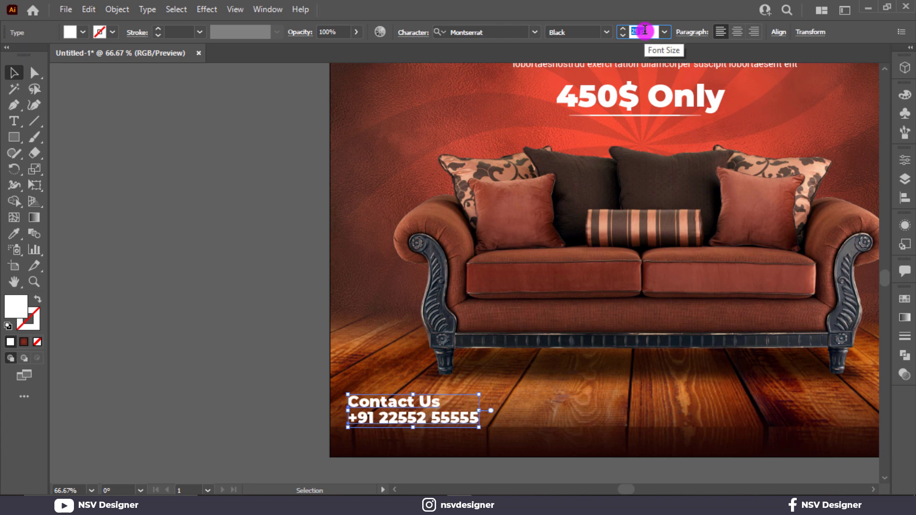
left_click(285, 302)
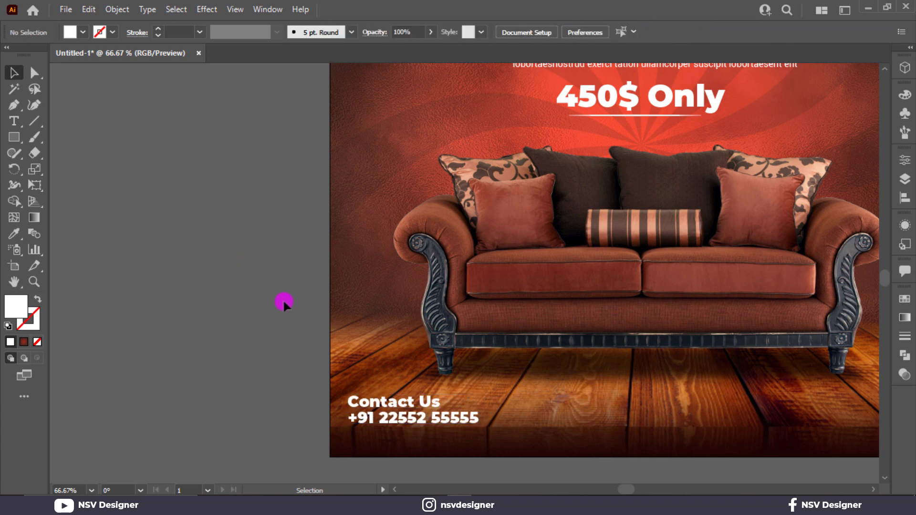
Make the Contact Us heading SemiBold
left_click(389, 401)
left_click(605, 33)
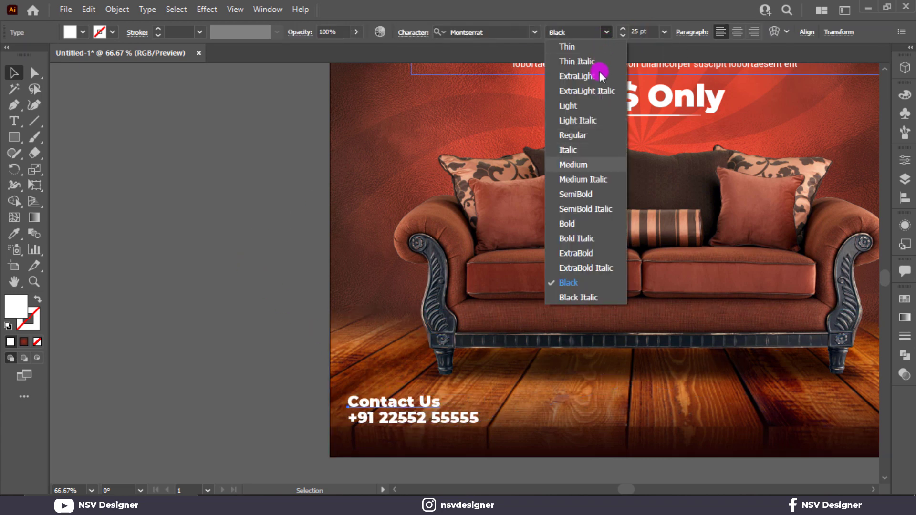
left_click(586, 164)
left_click(606, 32)
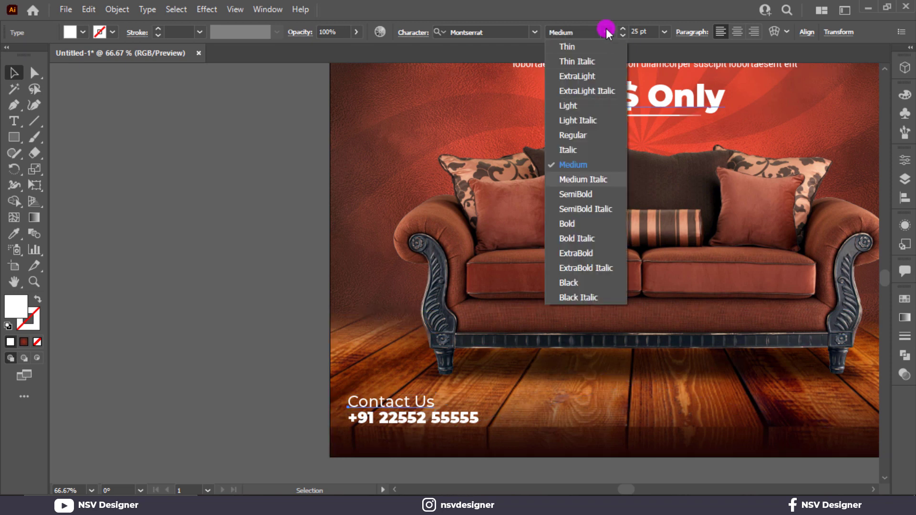
left_click(598, 194)
left_click(225, 307)
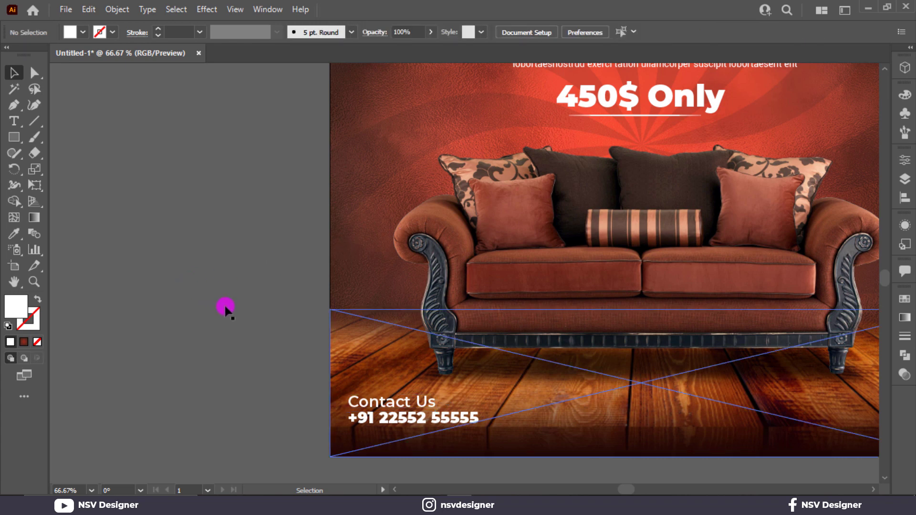
Make the phone number ExtraBold and confirm the smaller Contact Us size
left_click(410, 418)
left_click(607, 32)
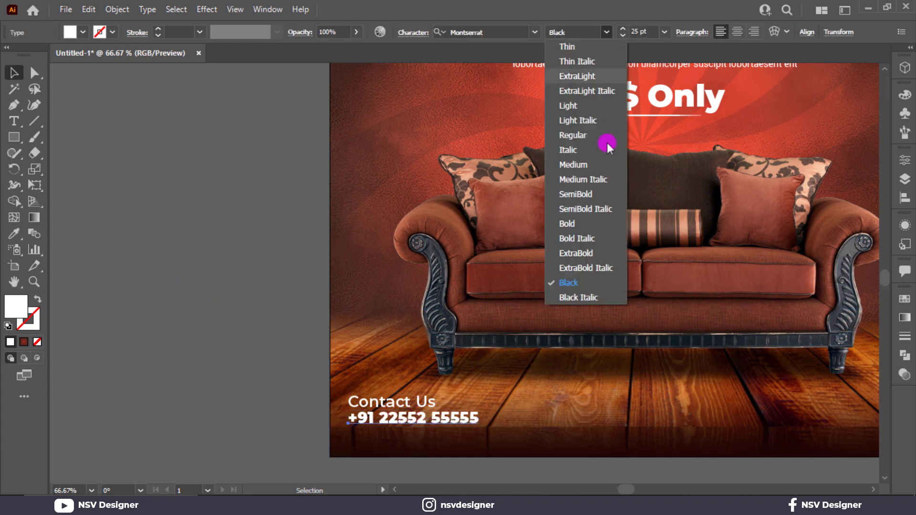
left_click(606, 254)
left_click(379, 402)
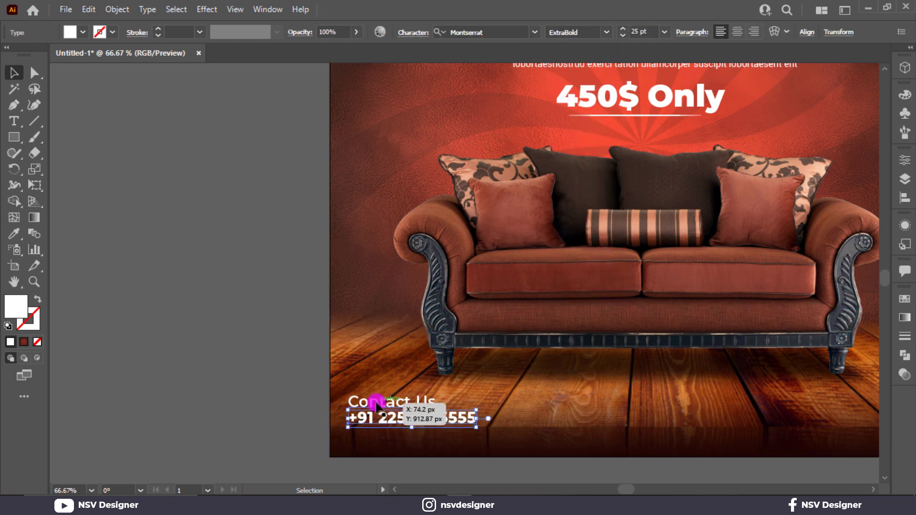
type("22")
key("Return")
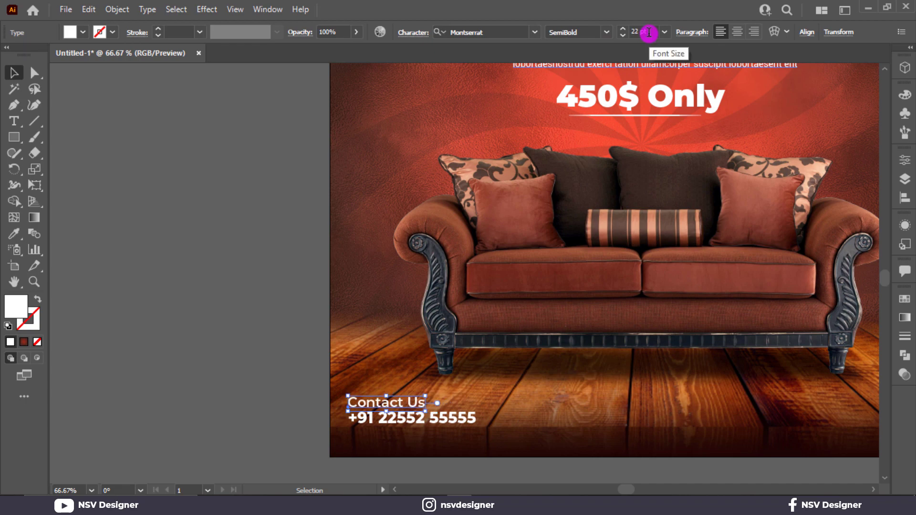
left_click(273, 337)
key("ctrl+0")
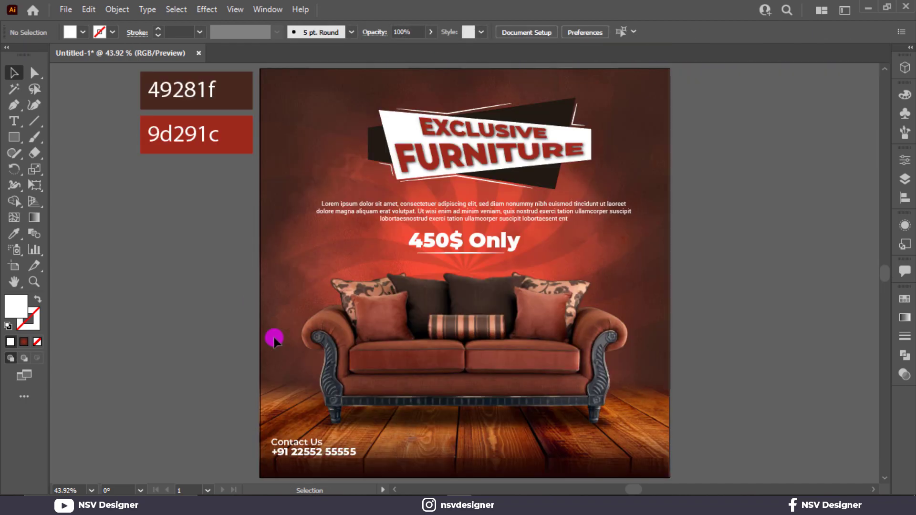
Draw a dark rectangle along the poster's bottom-right edge
left_click(538, 418)
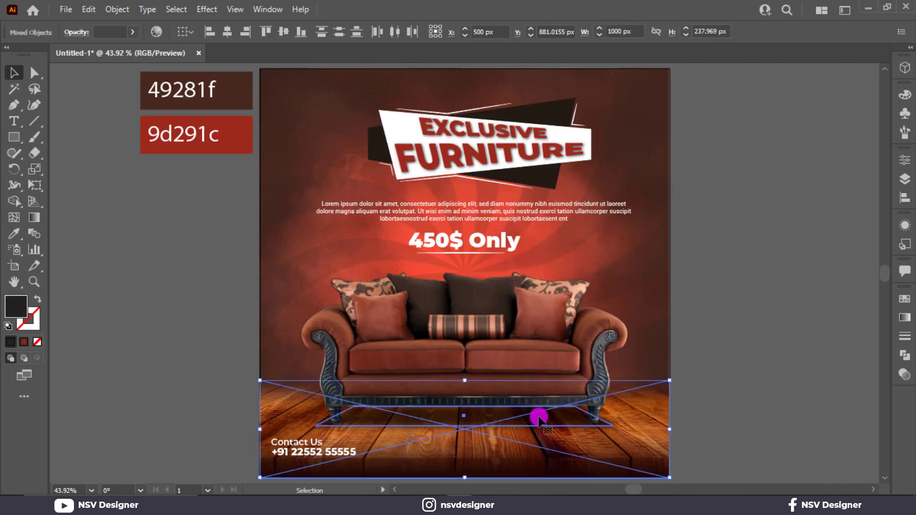
key("ctrl+2")
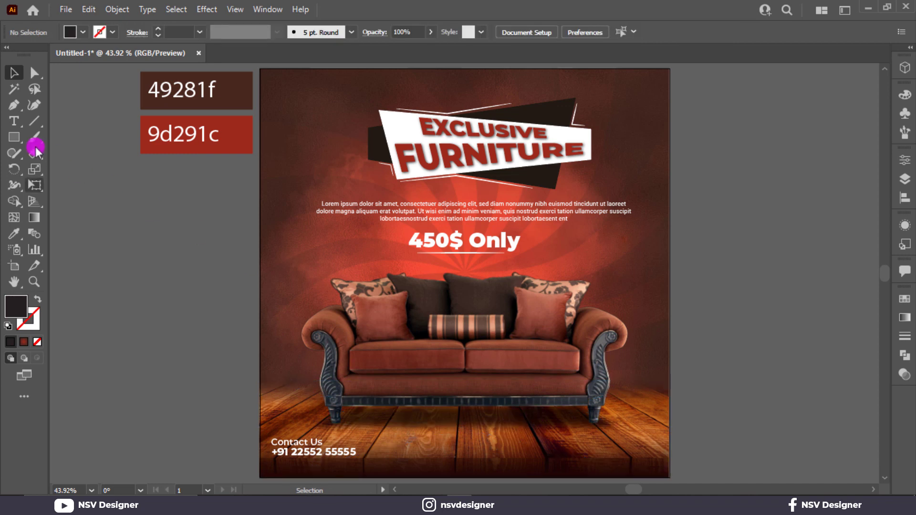
left_click_drag(586, 439, 666, 456)
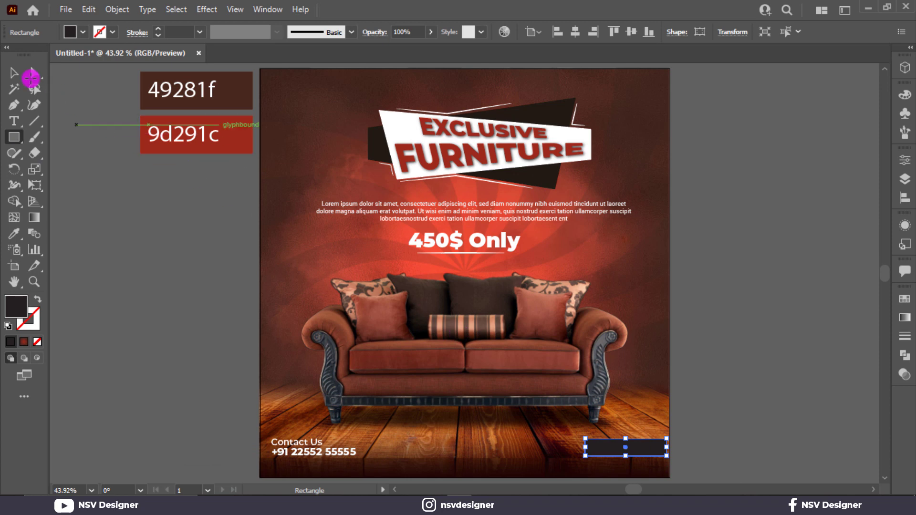
left_click(15, 72)
key("i")
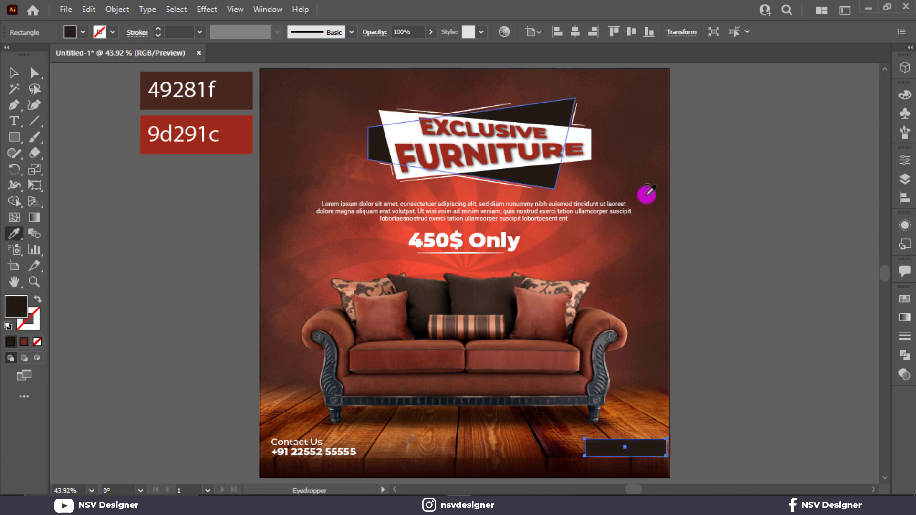
key("v")
left_click(793, 340)
left_click_drag(642, 450, 630, 449)
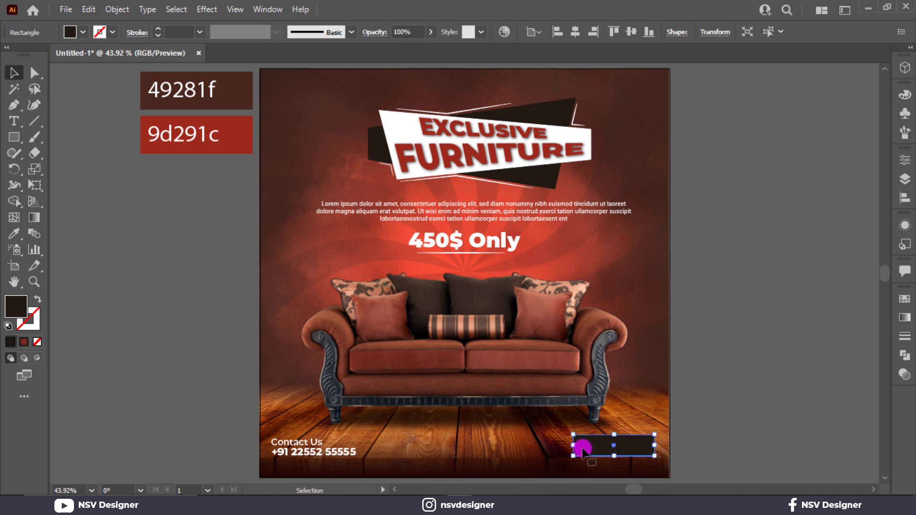
Round the rectangle into a pill and copy the phone number beside it
key("a")
left_click_drag(583, 451, 599, 450)
key("v")
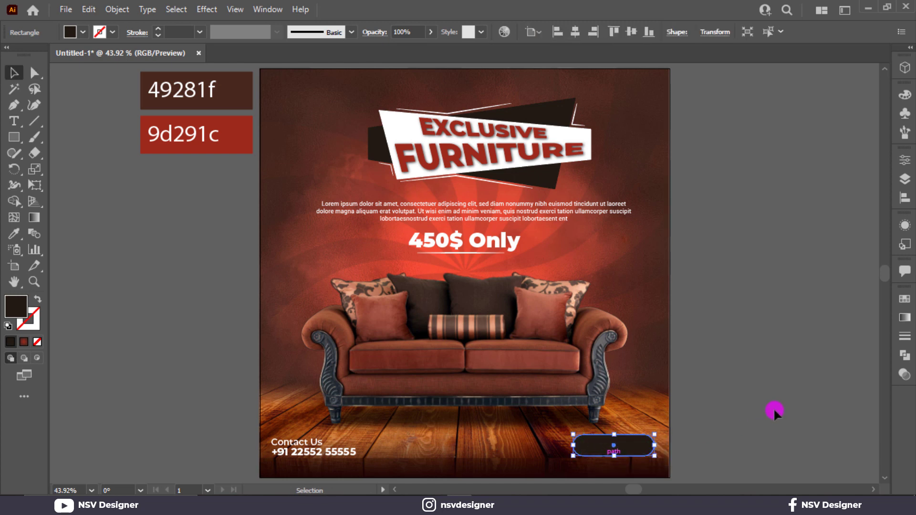
left_click(774, 408)
left_click_drag(316, 456, 477, 437)
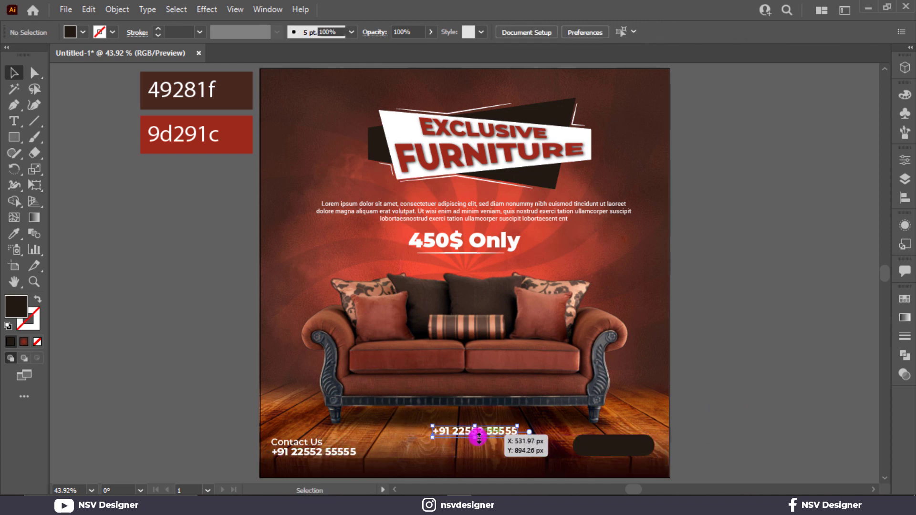
Bring the copied phone text to the front and retype it as ORDER NOW
right_click(477, 437)
mouse_move(515, 368)
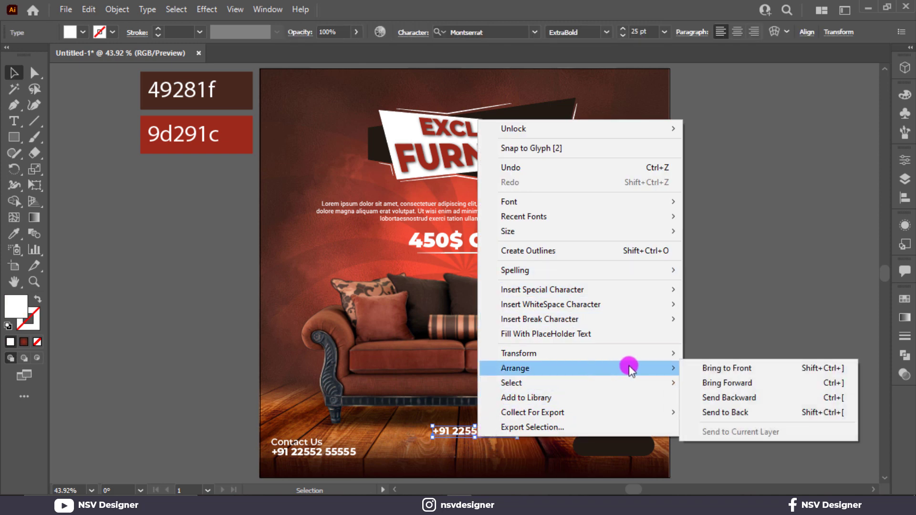
left_click(692, 368)
triple_click(490, 434)
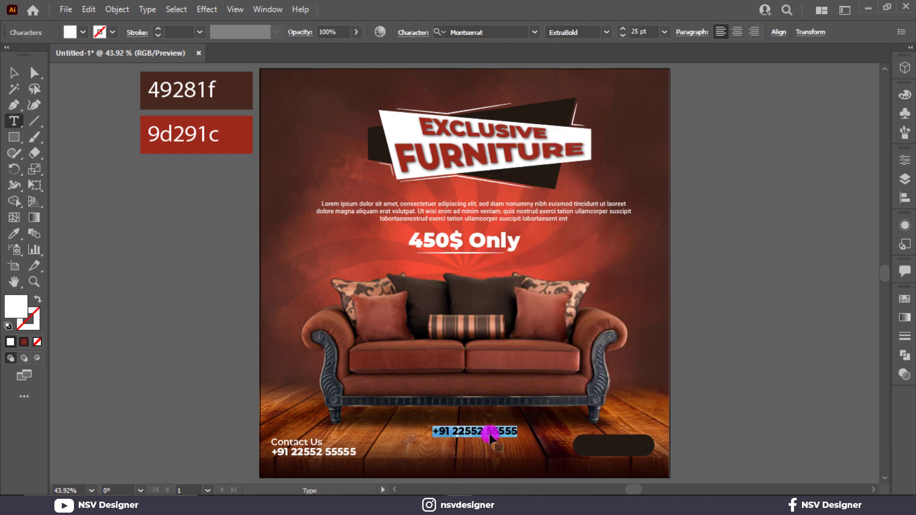
type("ORDER NOW")
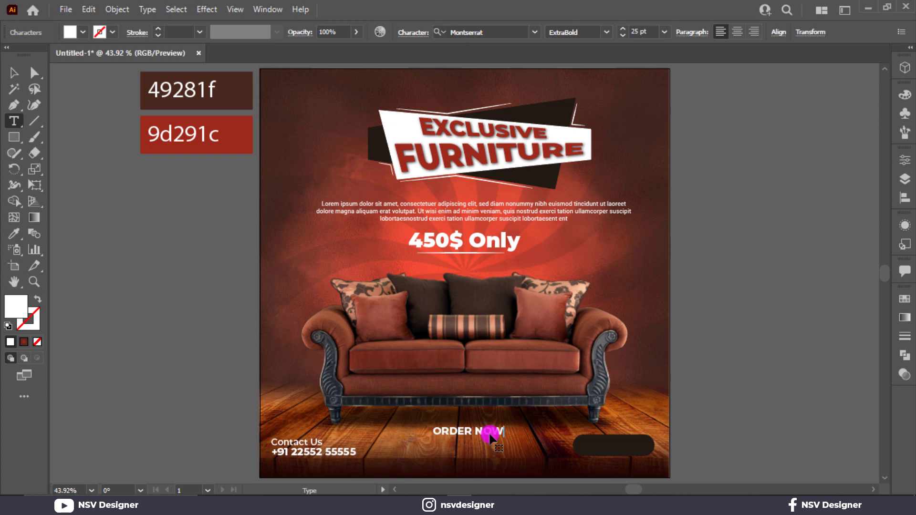
left_click(13, 76)
Center the ORDER NOW text horizontally and vertically on the dark pill button
left_click_drag(492, 432, 639, 445)
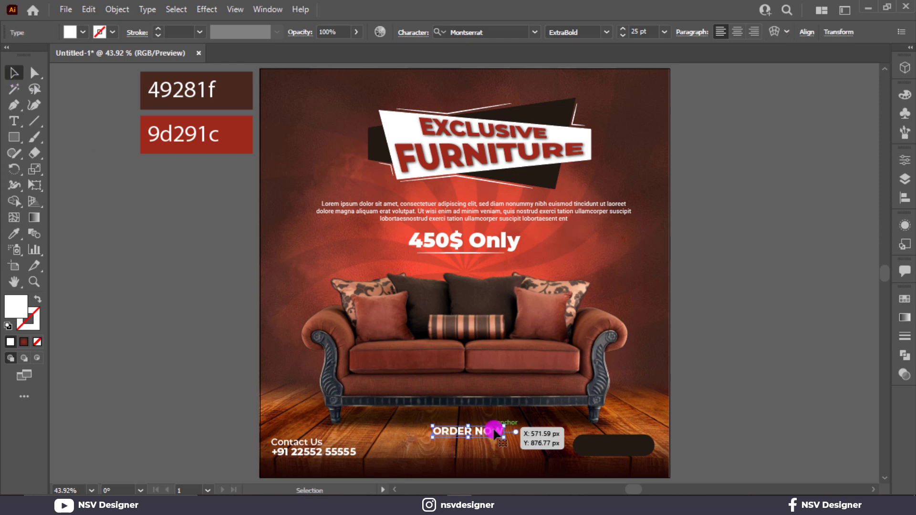
scroll(640, 445, "up", 3)
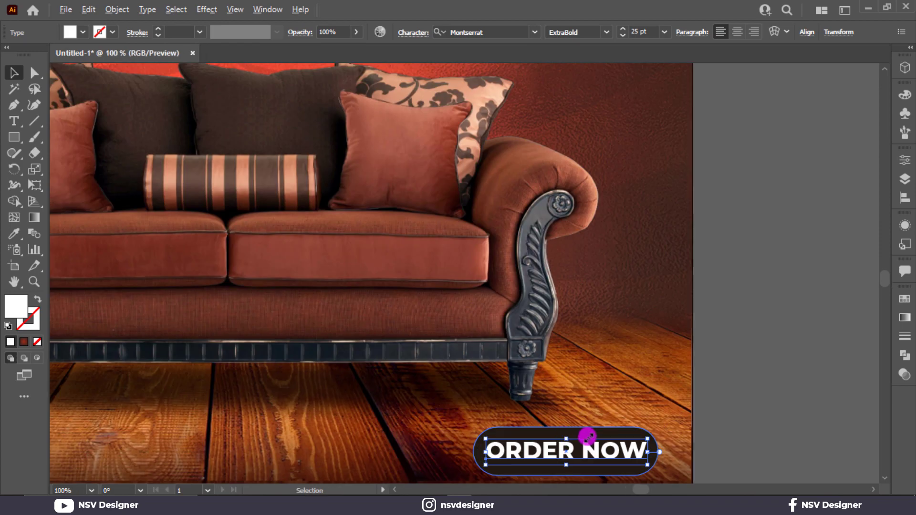
left_click_drag(645, 442, 662, 439)
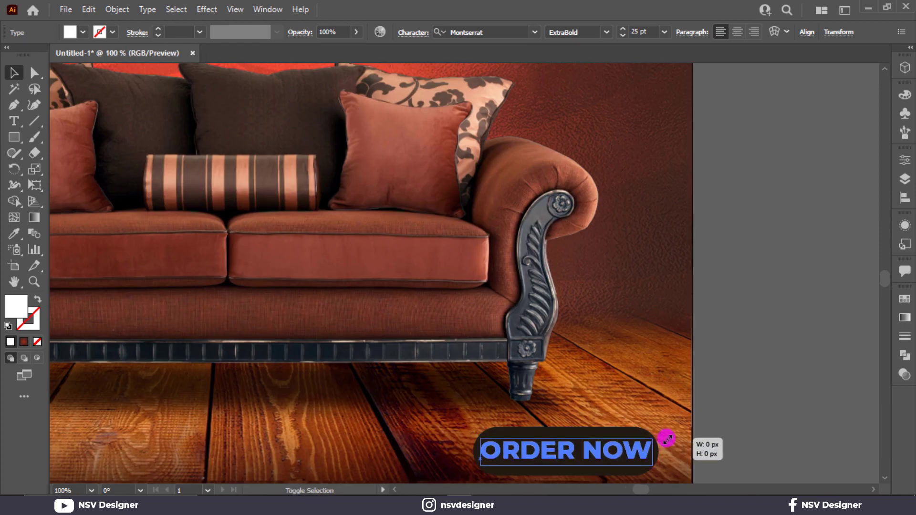
left_click(604, 466, "shift")
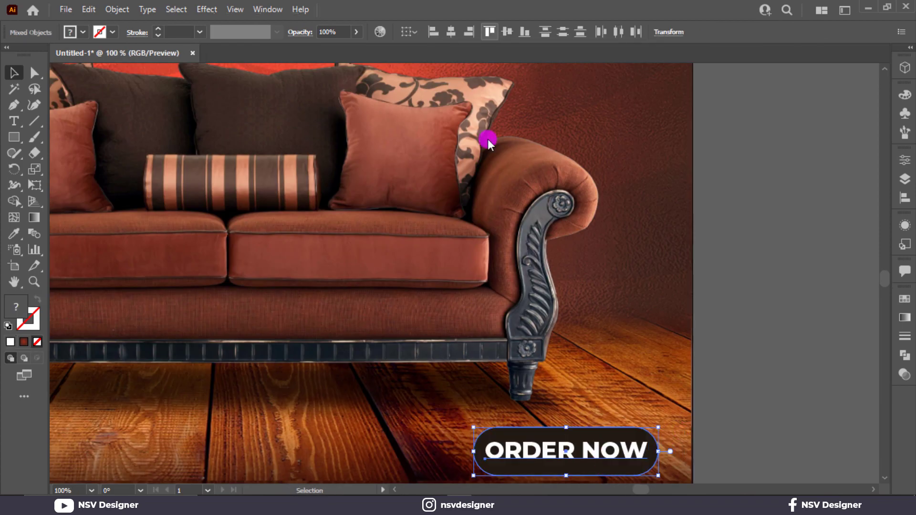
left_click(450, 32)
left_click(713, 435)
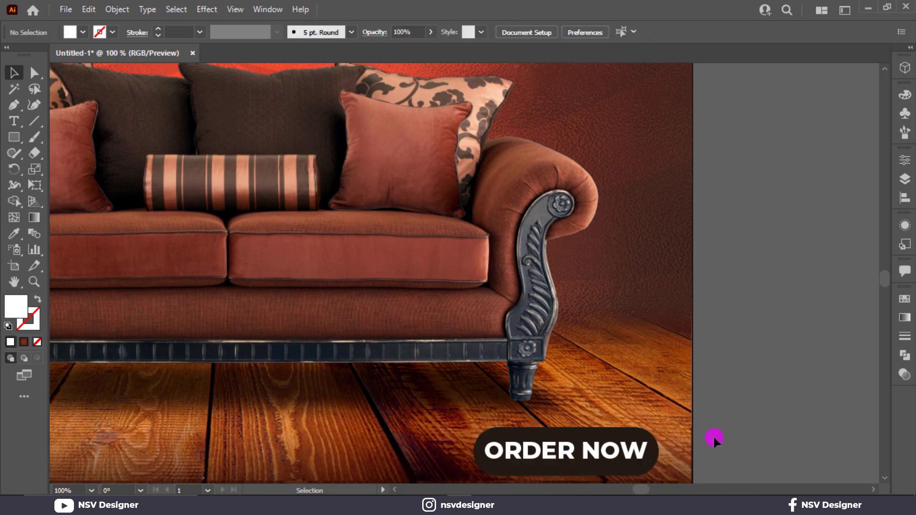
key("ctrl+0")
left_click_drag(664, 470, 638, 460)
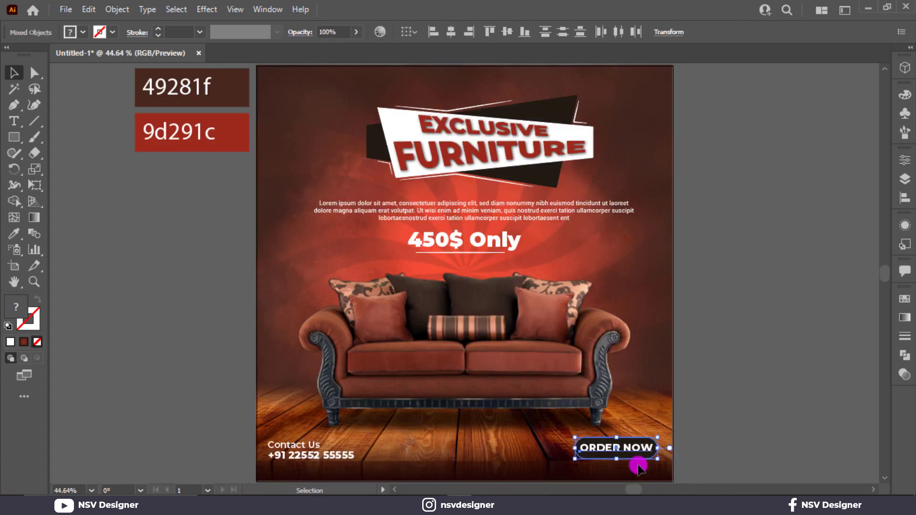
left_click(738, 444)
left_click_drag(306, 448, 470, 469)
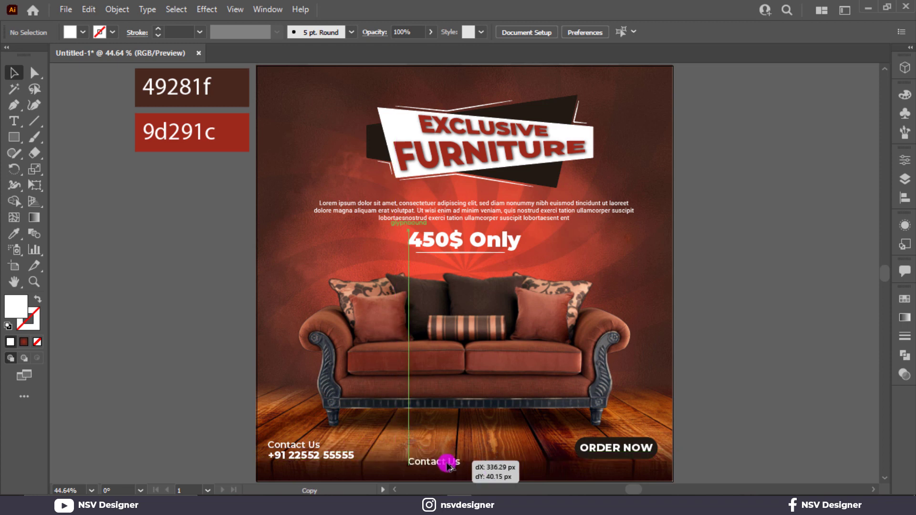
double_click(470, 467)
key("ctrl+a")
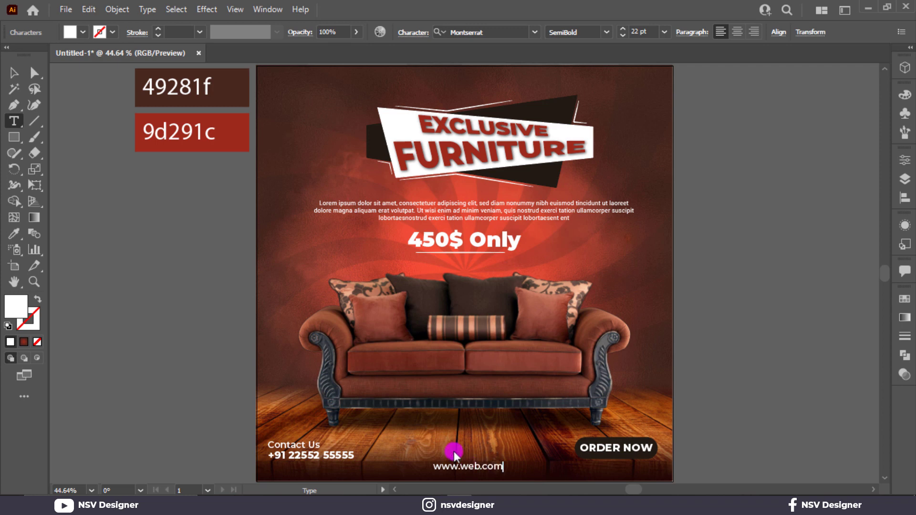
left_click(6, 78)
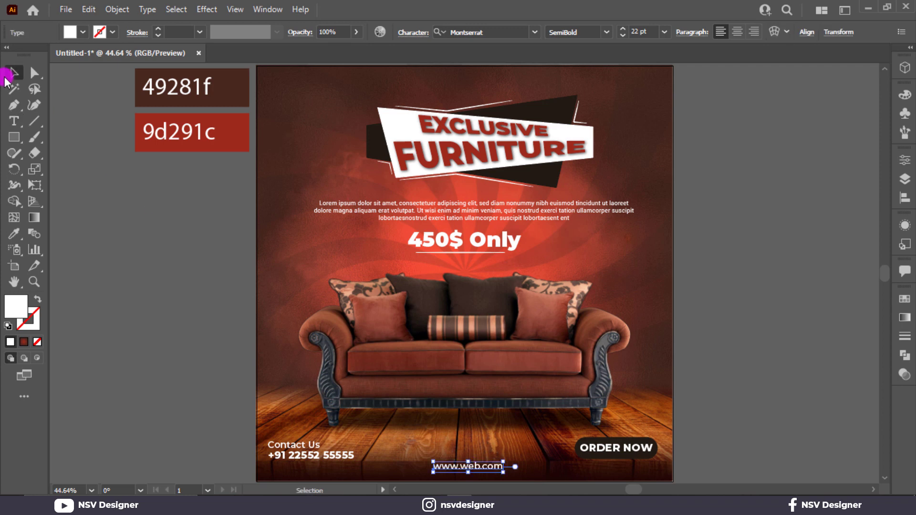
left_click(283, 466)
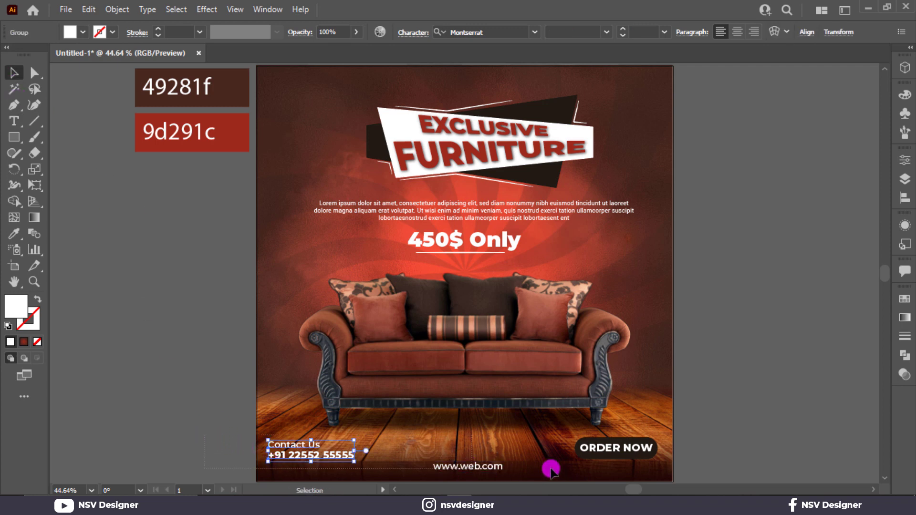
left_click(616, 456, "shift")
left_click(505, 33)
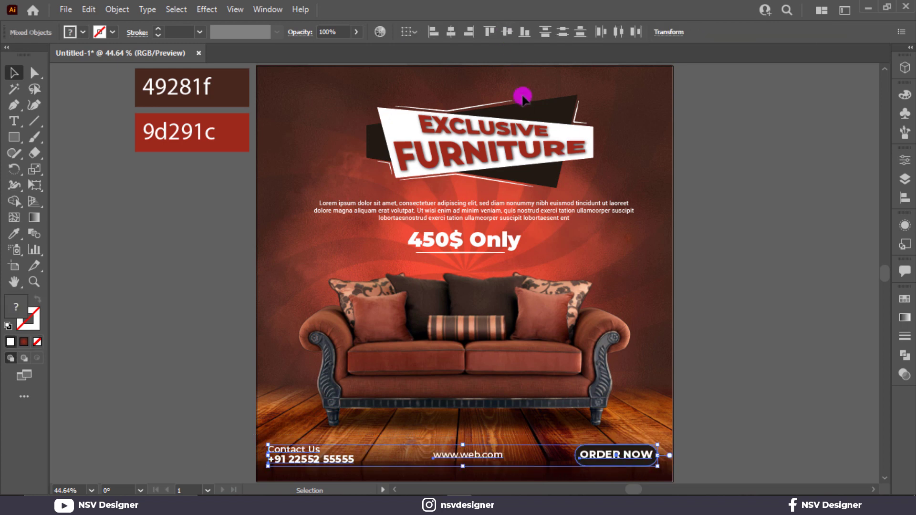
left_click(626, 465)
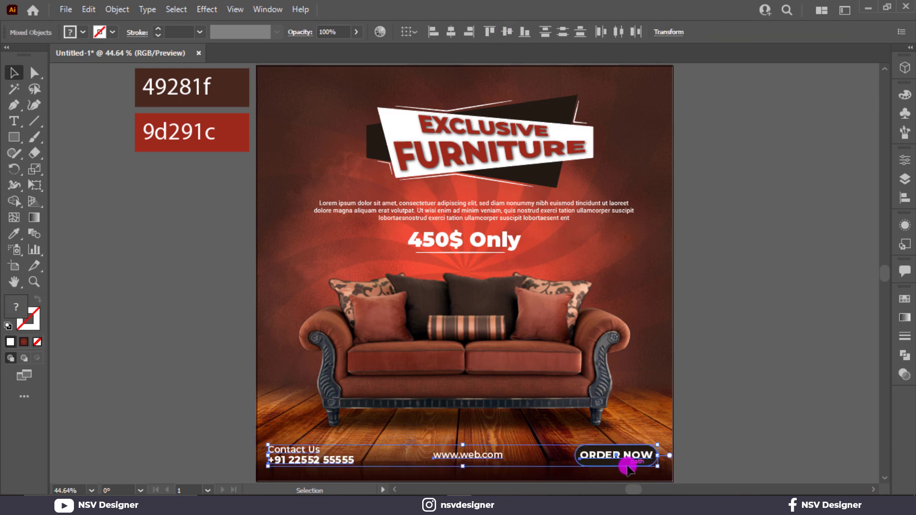
left_click_drag(614, 462, 614, 466)
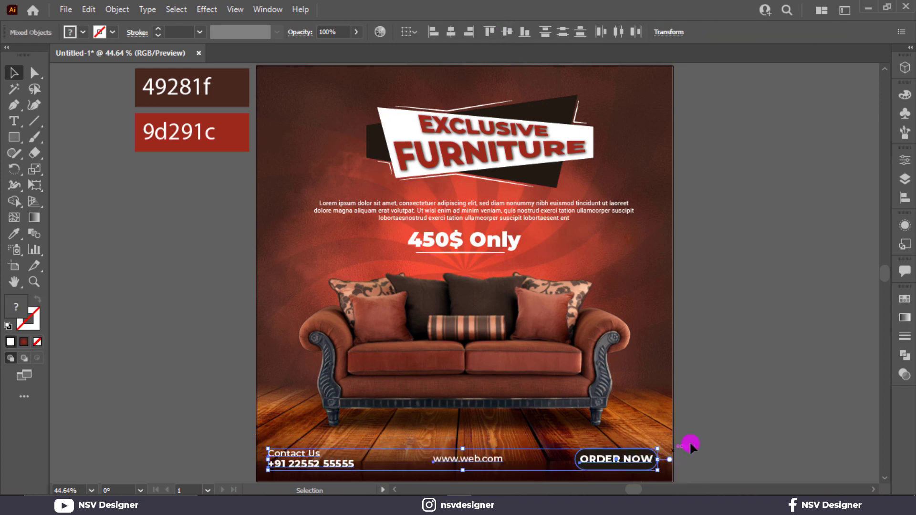
left_click(714, 433)
Type LOGO beside the poster and duplicate it as a second line reading HERE
left_click(13, 121)
left_click(148, 262)
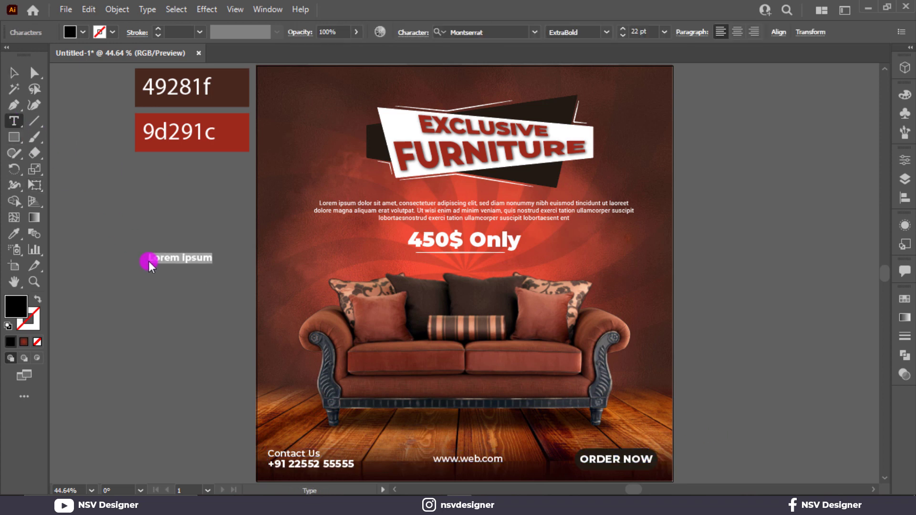
type("LOGO")
key("Escape")
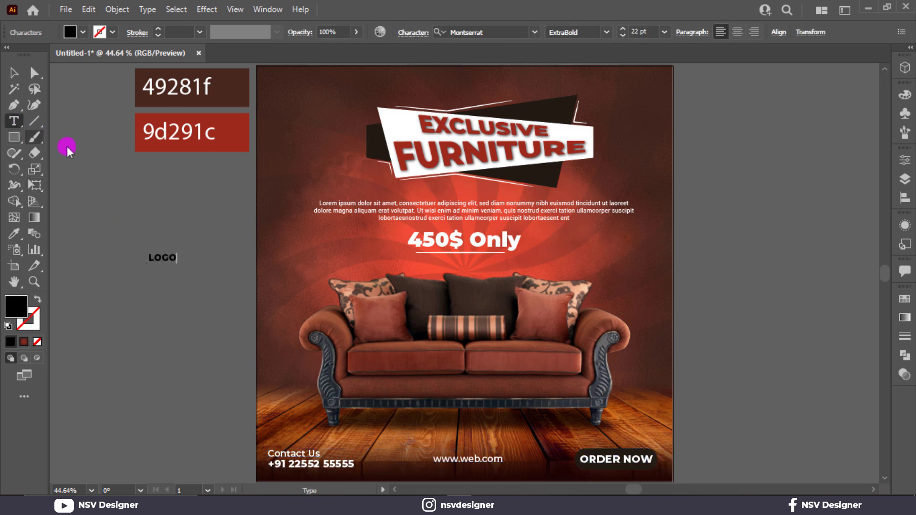
left_click(139, 210)
left_click_drag(163, 258, 178, 270)
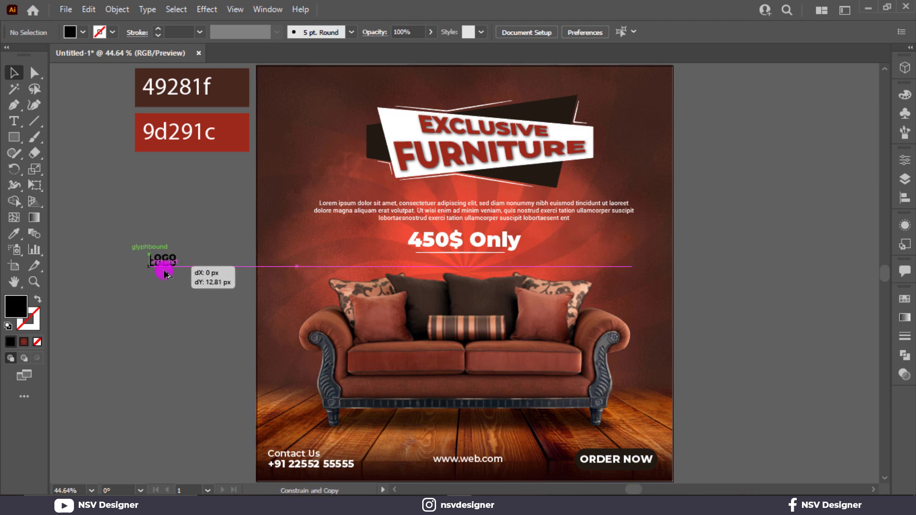
double_click(166, 273)
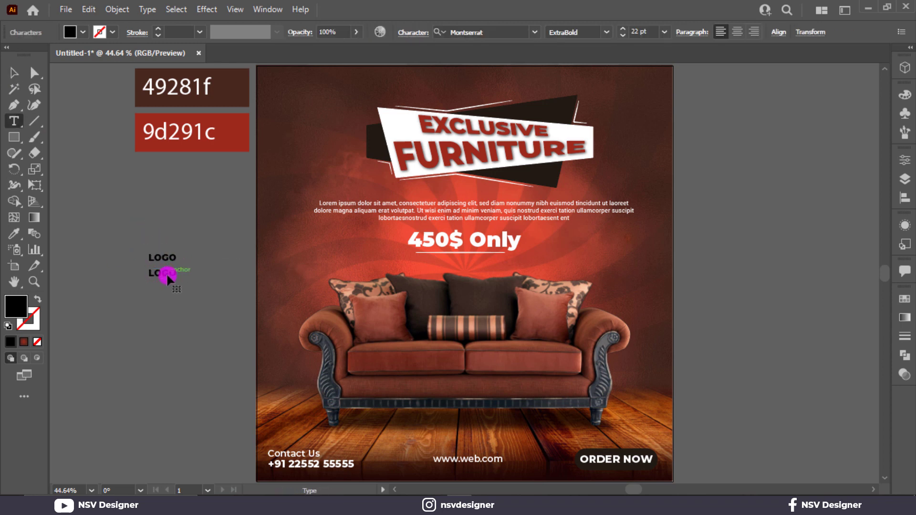
type("HERE")
key("Escape")
Move the copy above LOGO and retype it as YOUR, stacking the two lines
left_click(89, 297)
scroll(131, 286, "up", 4)
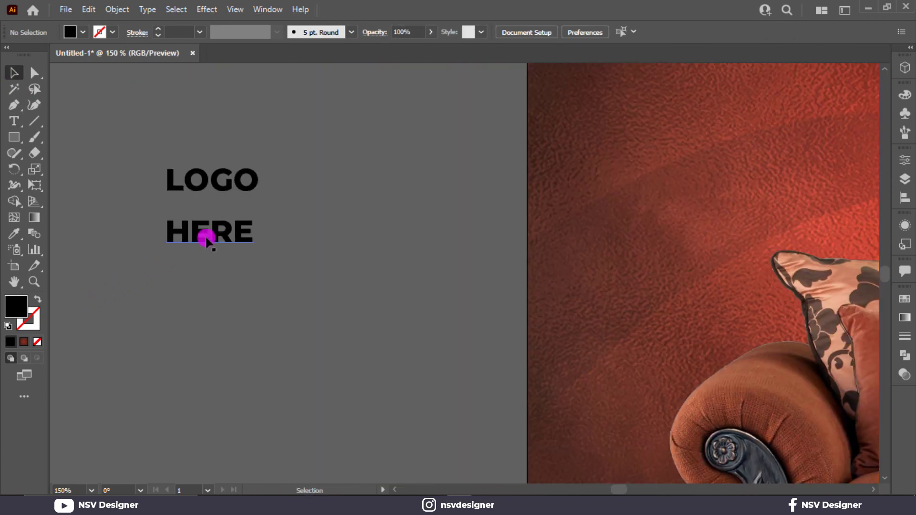
left_click(225, 233)
left_click_drag(225, 233, 227, 149)
double_click(229, 148)
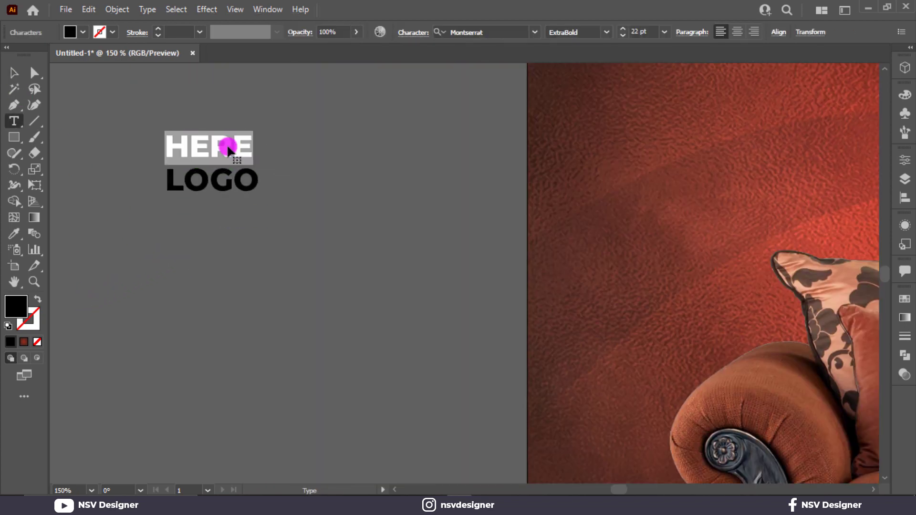
type("YOUR")
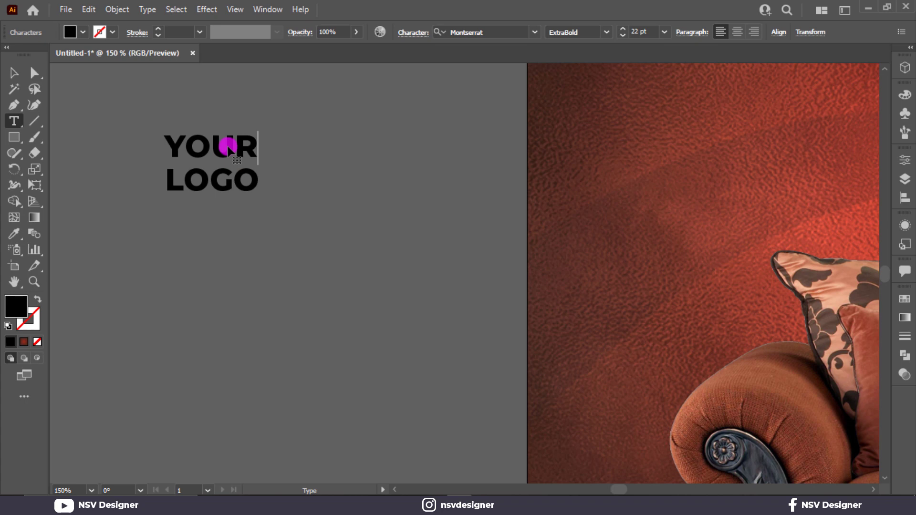
left_click(15, 75)
left_click_drag(191, 185, 189, 180)
left_click(281, 134)
left_click(300, 120)
left_click_drag(300, 119, 186, 176)
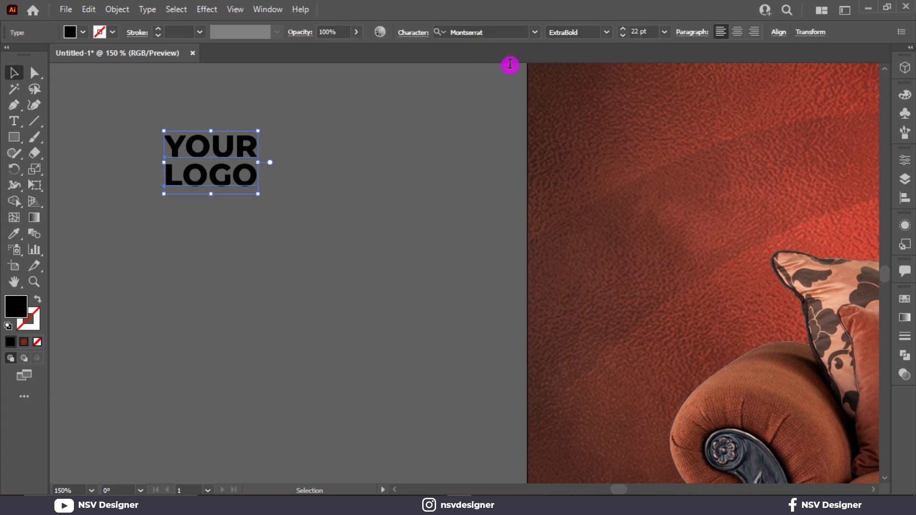
Set YOUR LOGO to Montserrat Black with a white fill
left_click(604, 35)
left_click(586, 285)
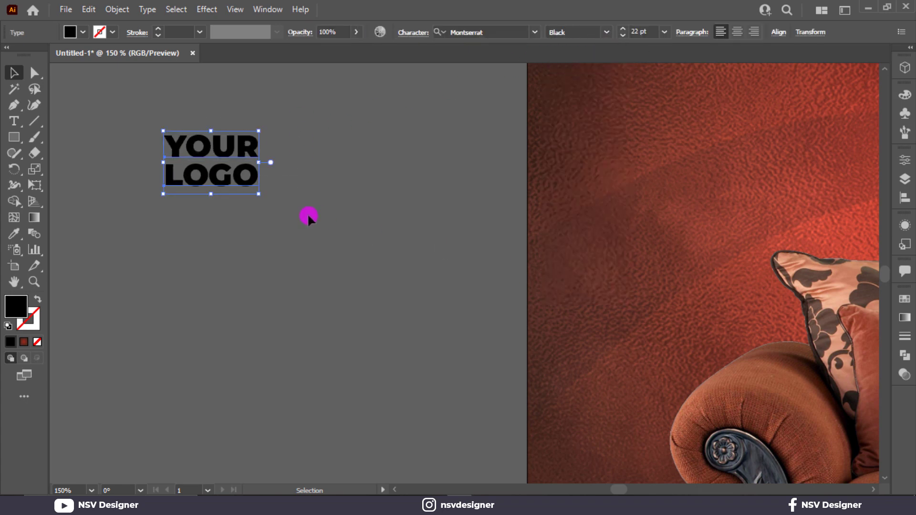
left_click(224, 189)
left_click_drag(224, 188, 224, 186)
left_click_drag(317, 143, 193, 167)
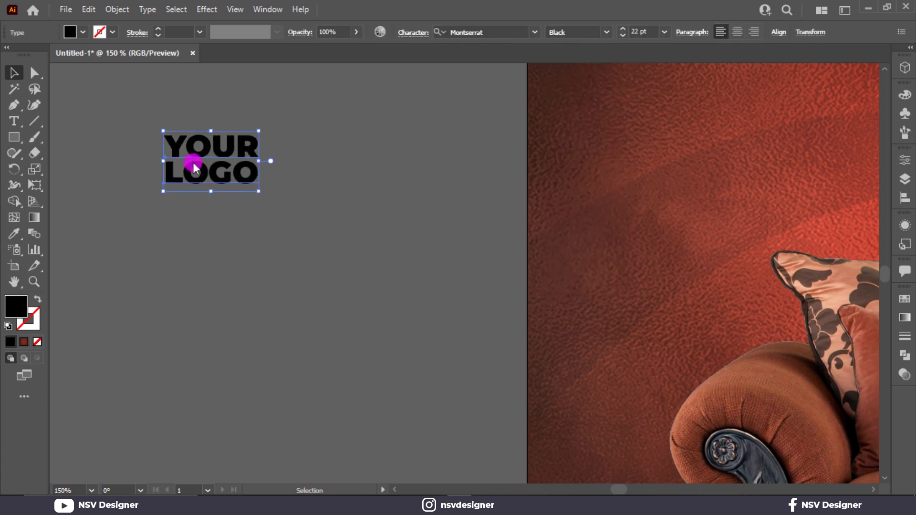
left_click(83, 32)
left_click(32, 54)
left_click(260, 138)
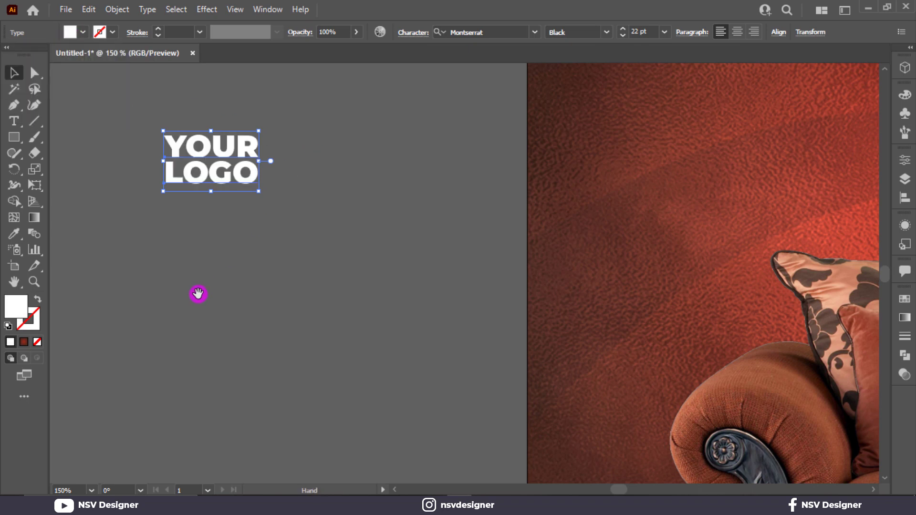
left_click(198, 296)
key("ctrl+minus")
key("ctrl+minus")
Move the YOUR LOGO text into the poster's top-left corner
left_click(348, 213)
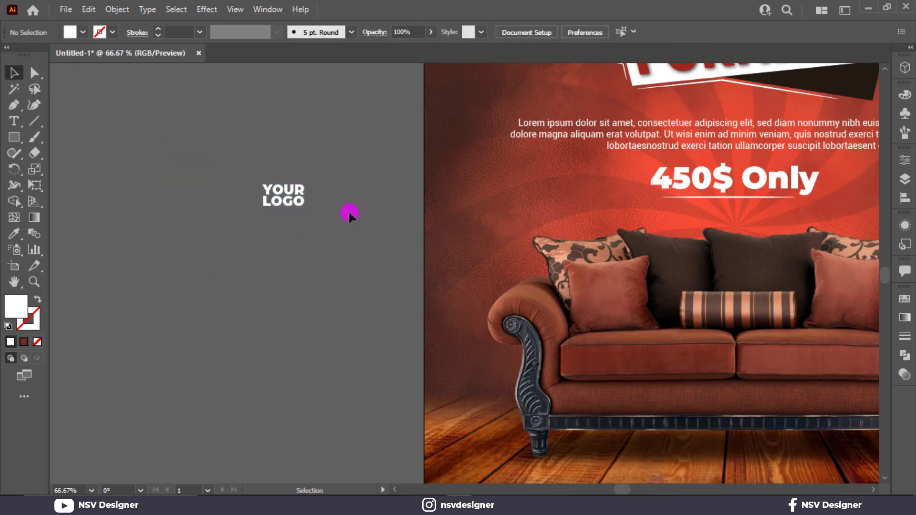
mouse_move(348, 210)
left_mouse_down()
mouse_move(285, 314)
mouse_move(414, 118)
left_mouse_up()
scroll(414, 130, "up", 5)
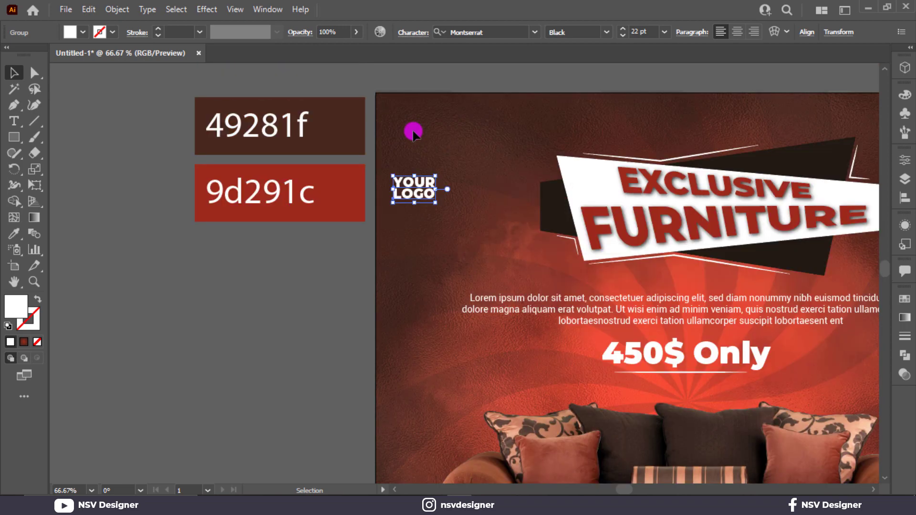
left_click_drag(422, 232, 426, 181)
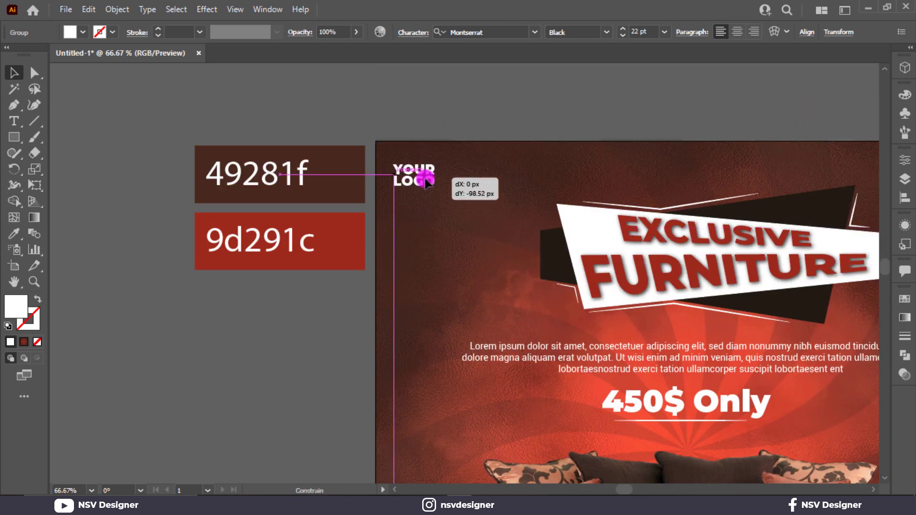
left_click(441, 119)
Delete the two colour reference swatches beside the poster
key("ctrl+0")
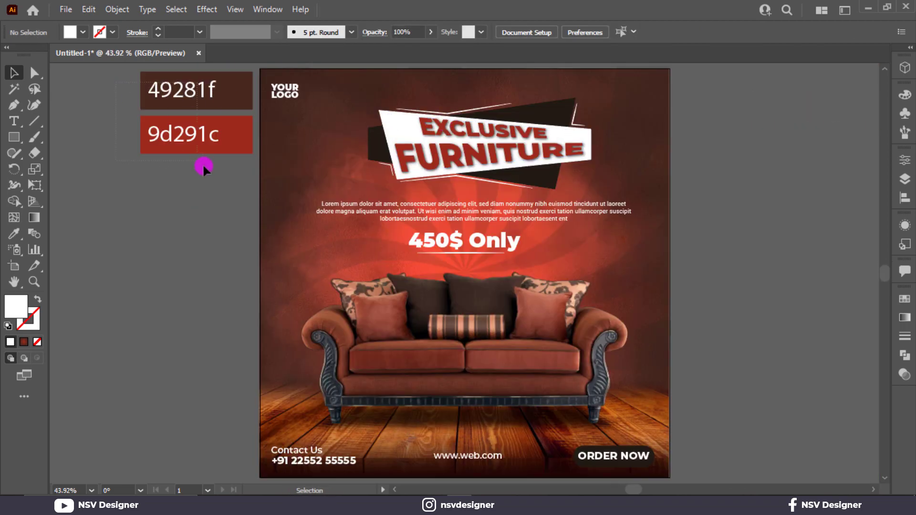
left_click_drag(202, 163, 203, 166)
key("Delete")
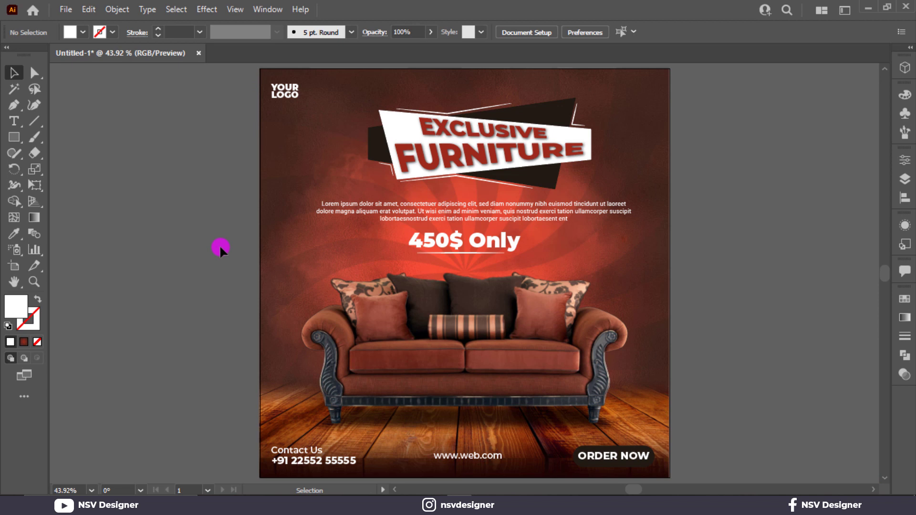